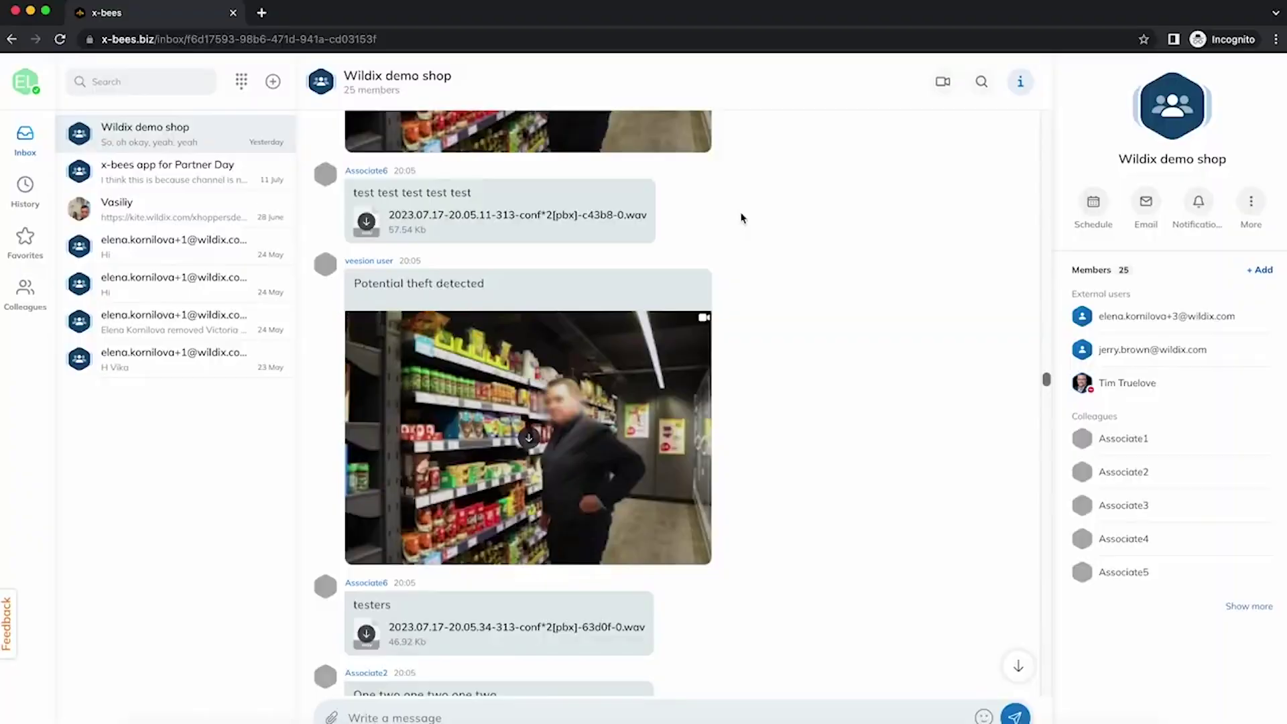
Play the Potential theft detected store video, then scroll back up the demo shop chat.
left_click(526, 437)
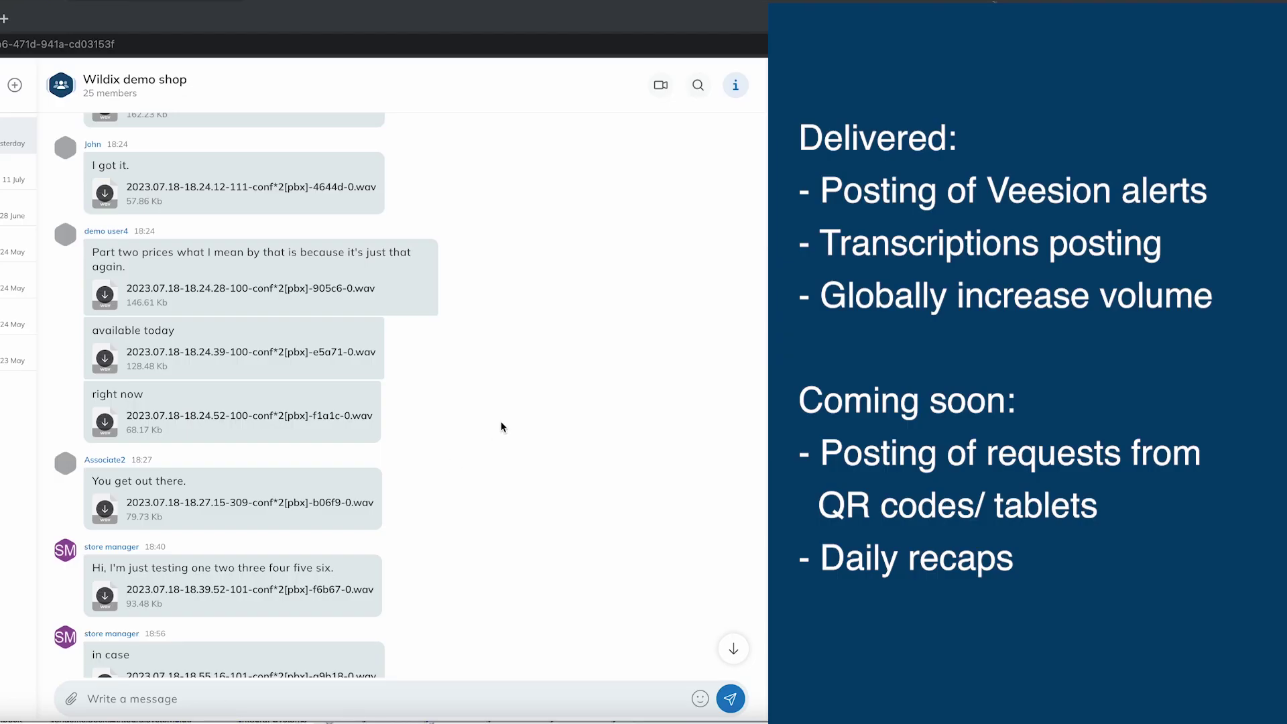
scroll(502, 427, "up", 3)
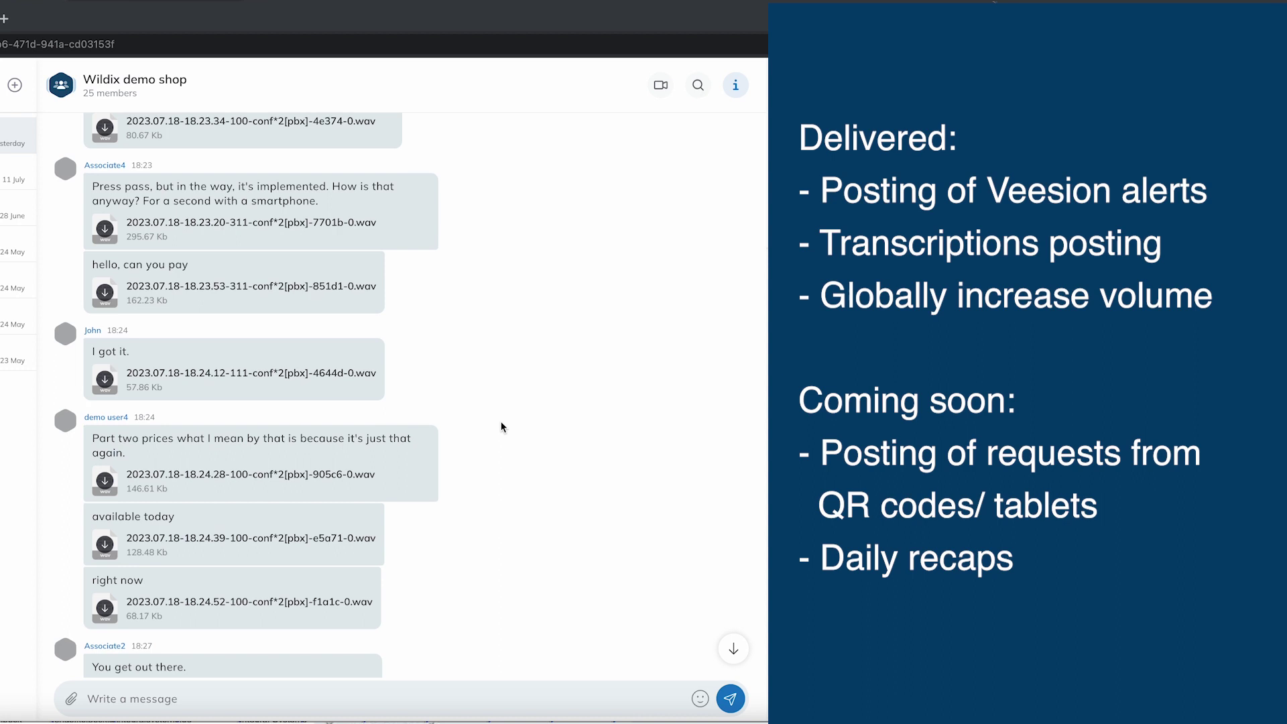
scroll(502, 427, "down", 1)
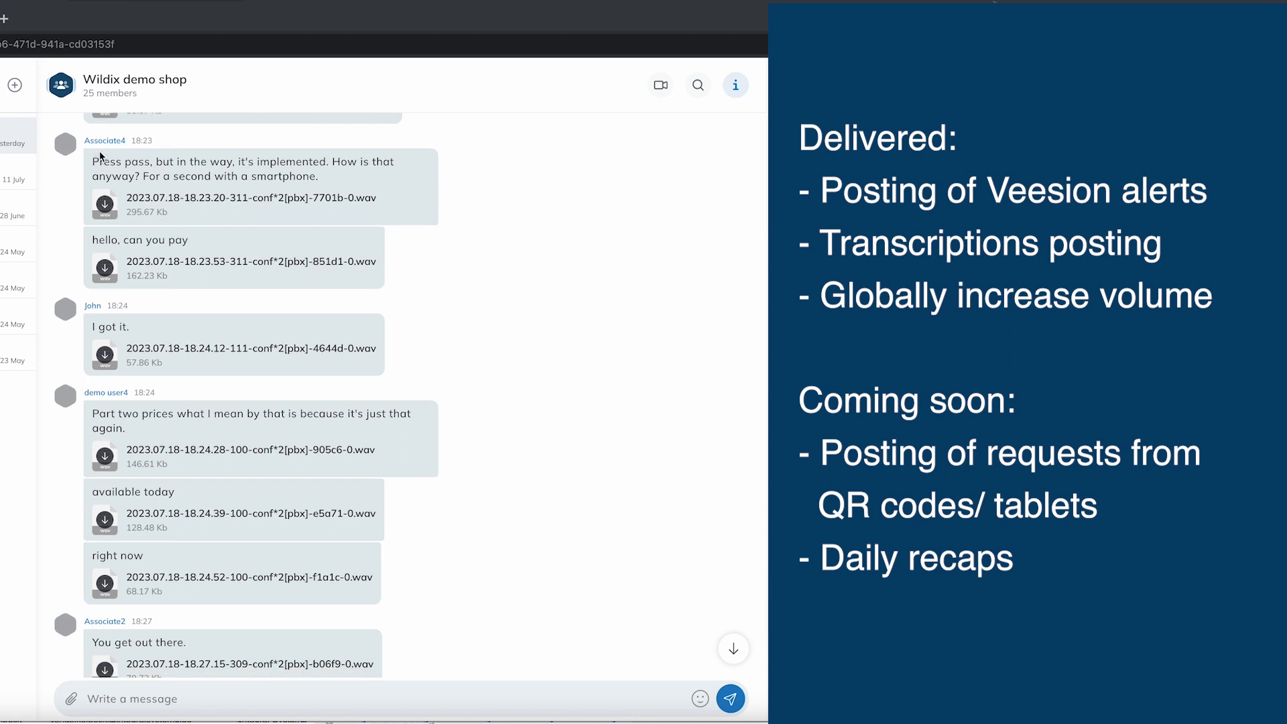
mouse_move(153, 162)
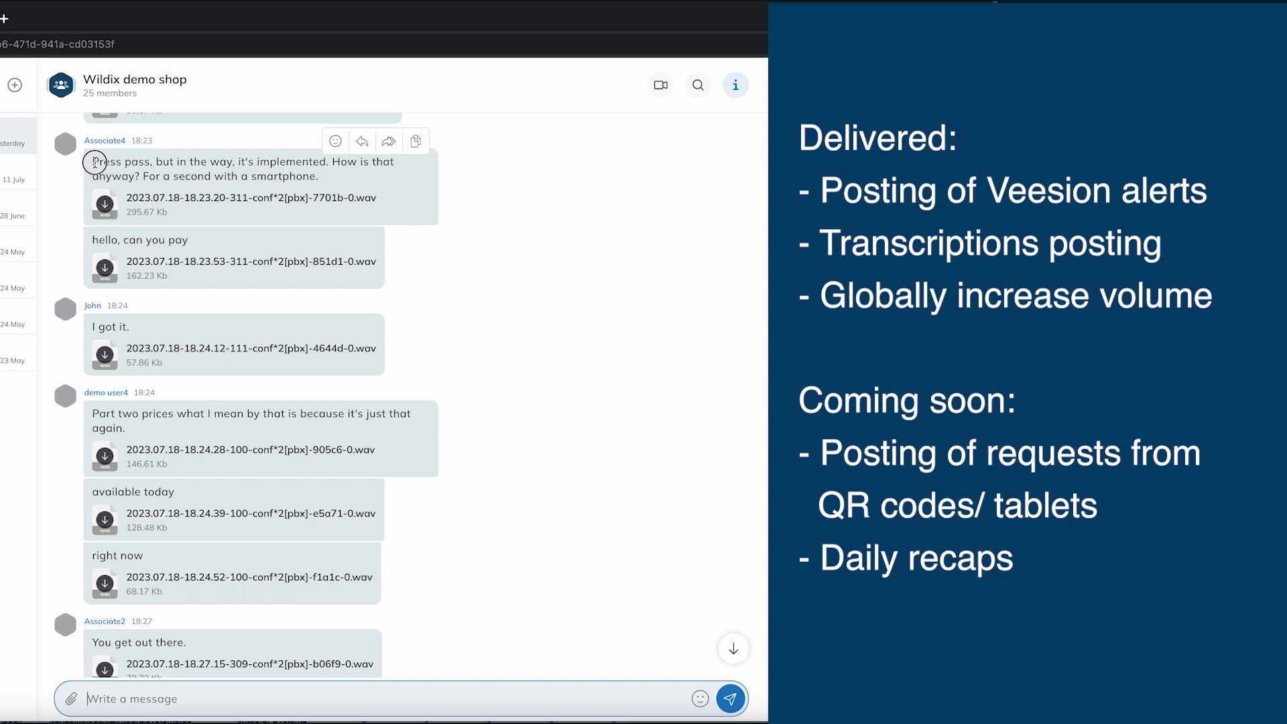
left_click_drag(95, 163, 326, 163)
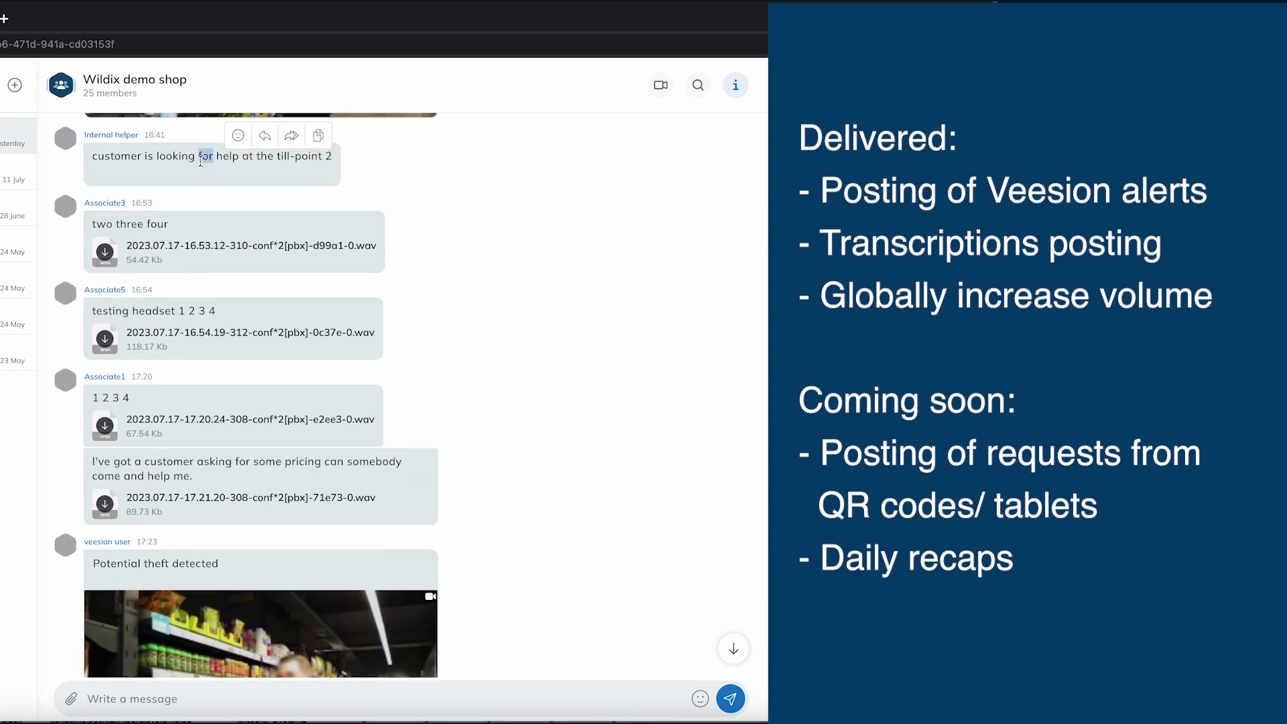
triple_click(200, 162)
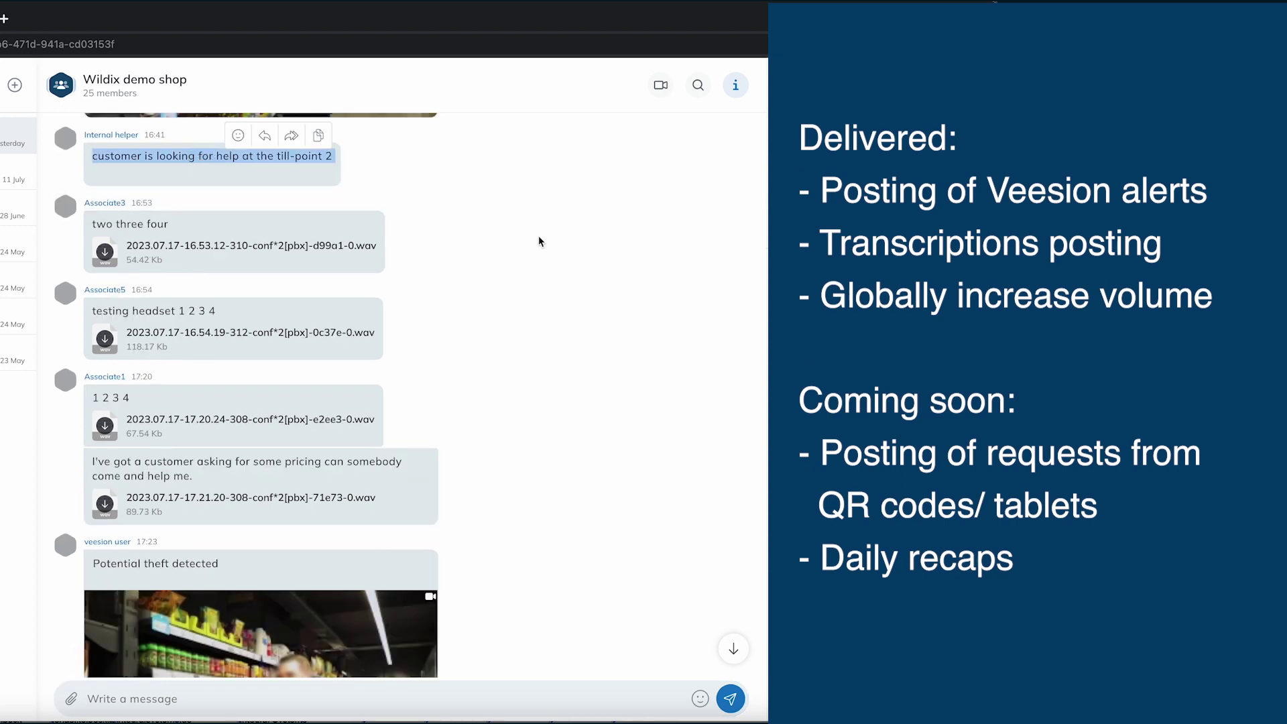
scroll(539, 242, "up", 1)
scroll(539, 246, "up", 8)
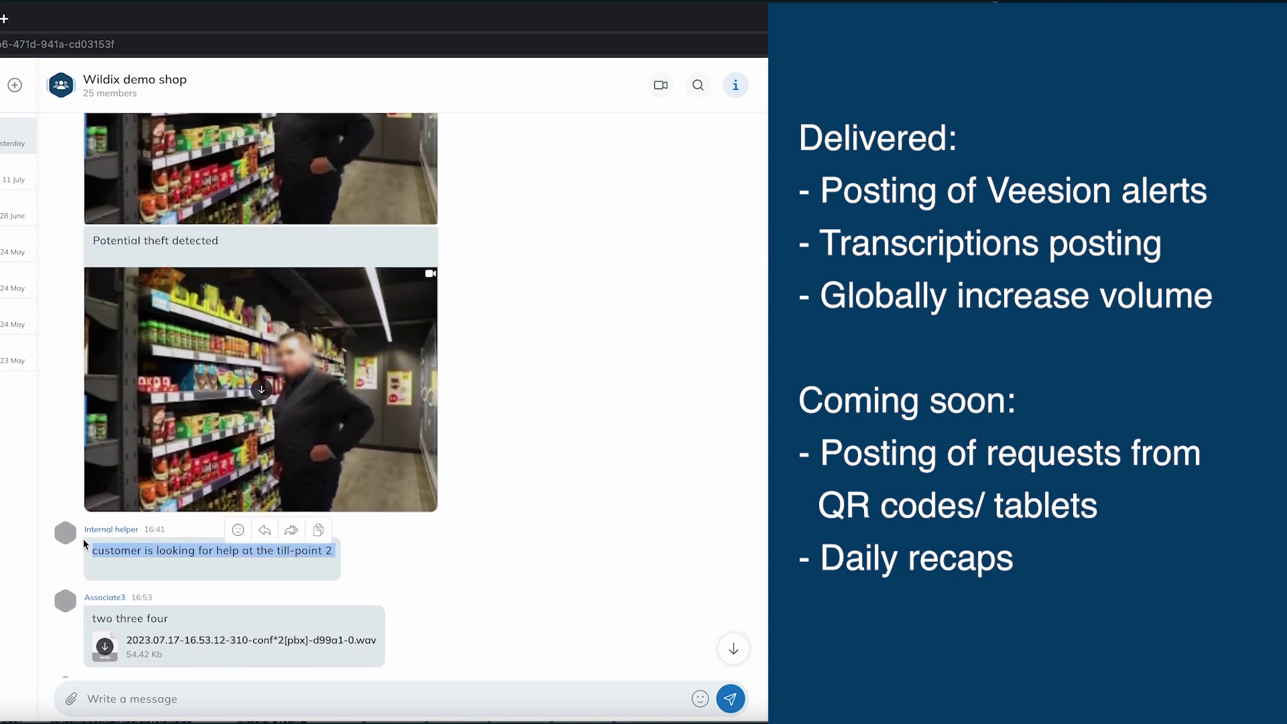
left_click_drag(85, 527, 350, 549)
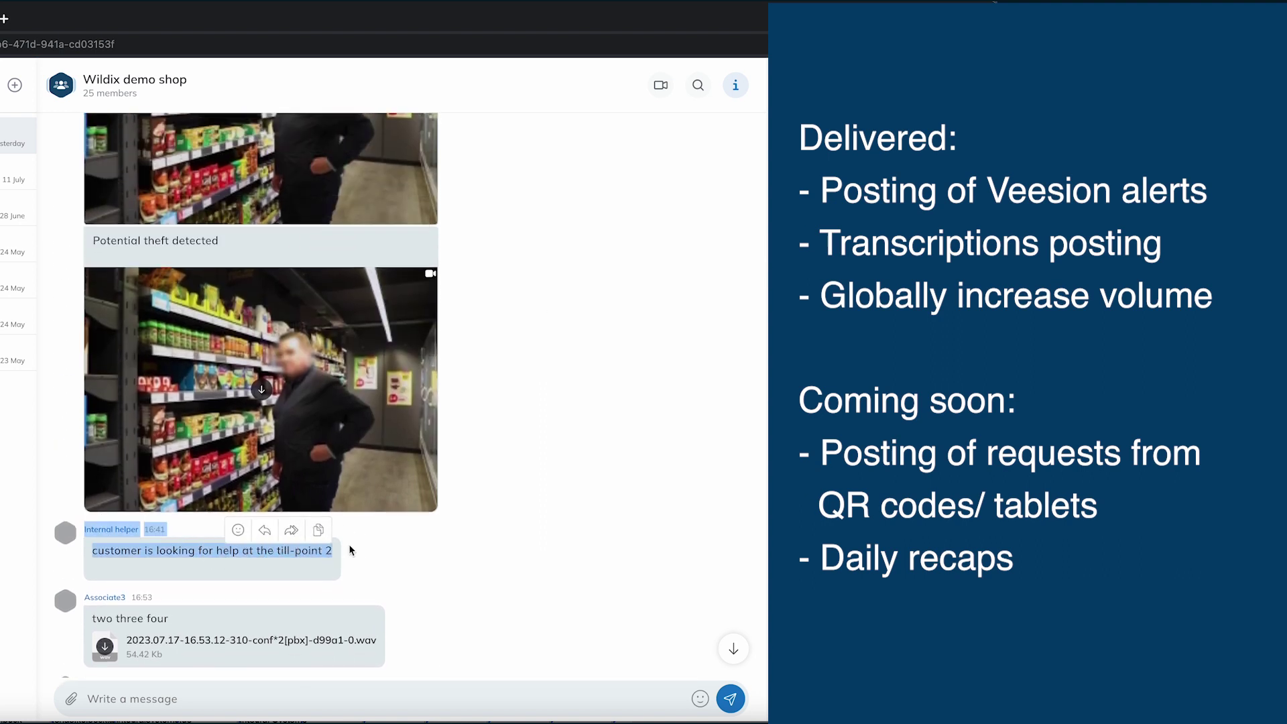
left_click(512, 555)
scroll(517, 554, "up", 15)
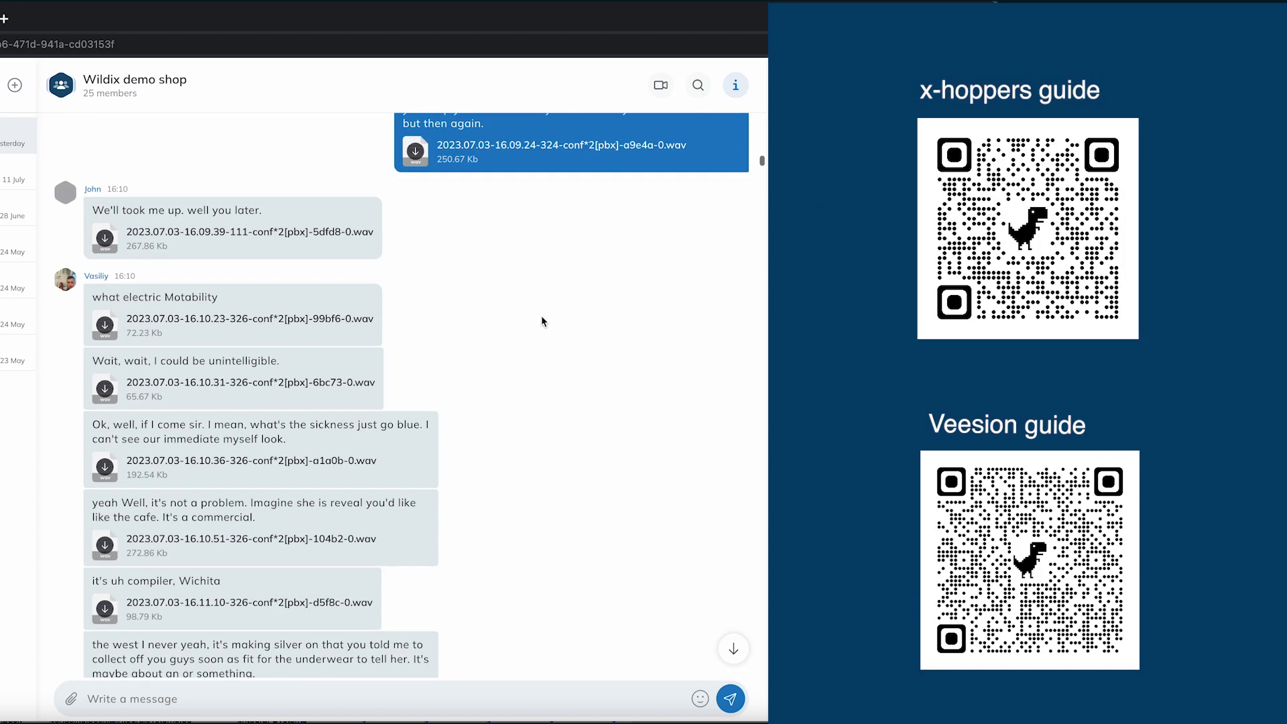
scroll(542, 318, "up", 10)
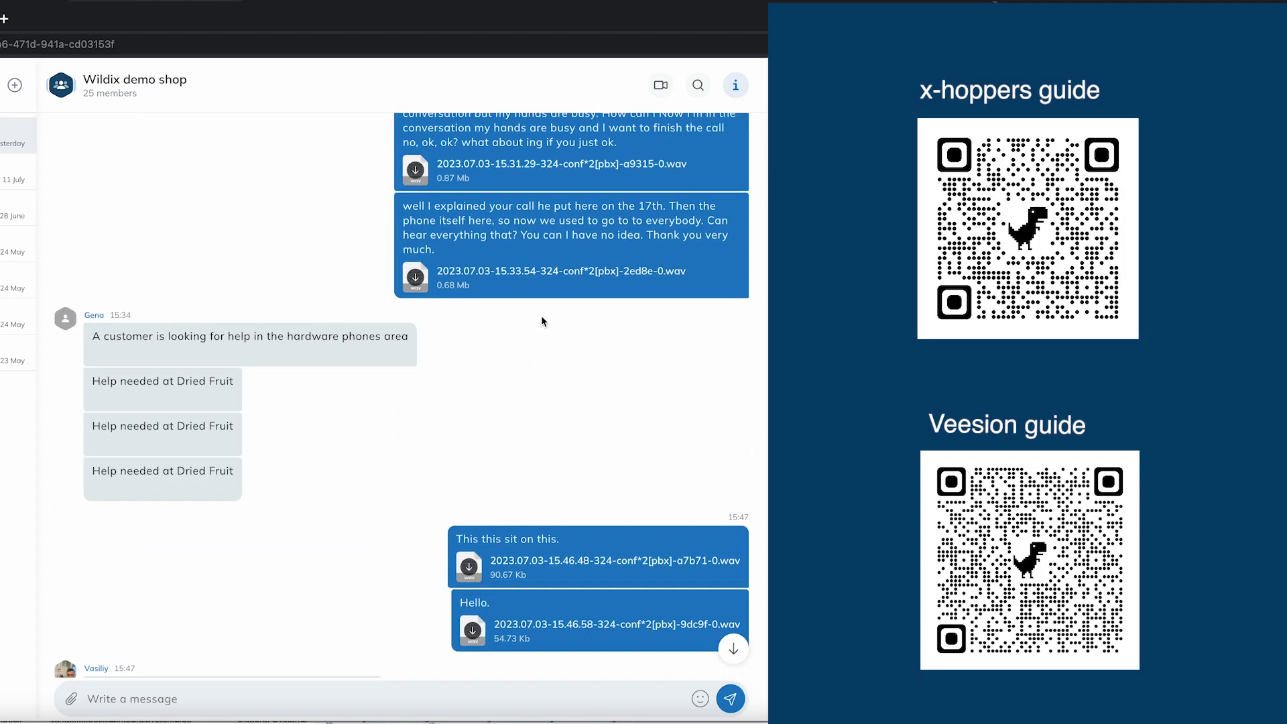
scroll(541, 321, "down", 8)
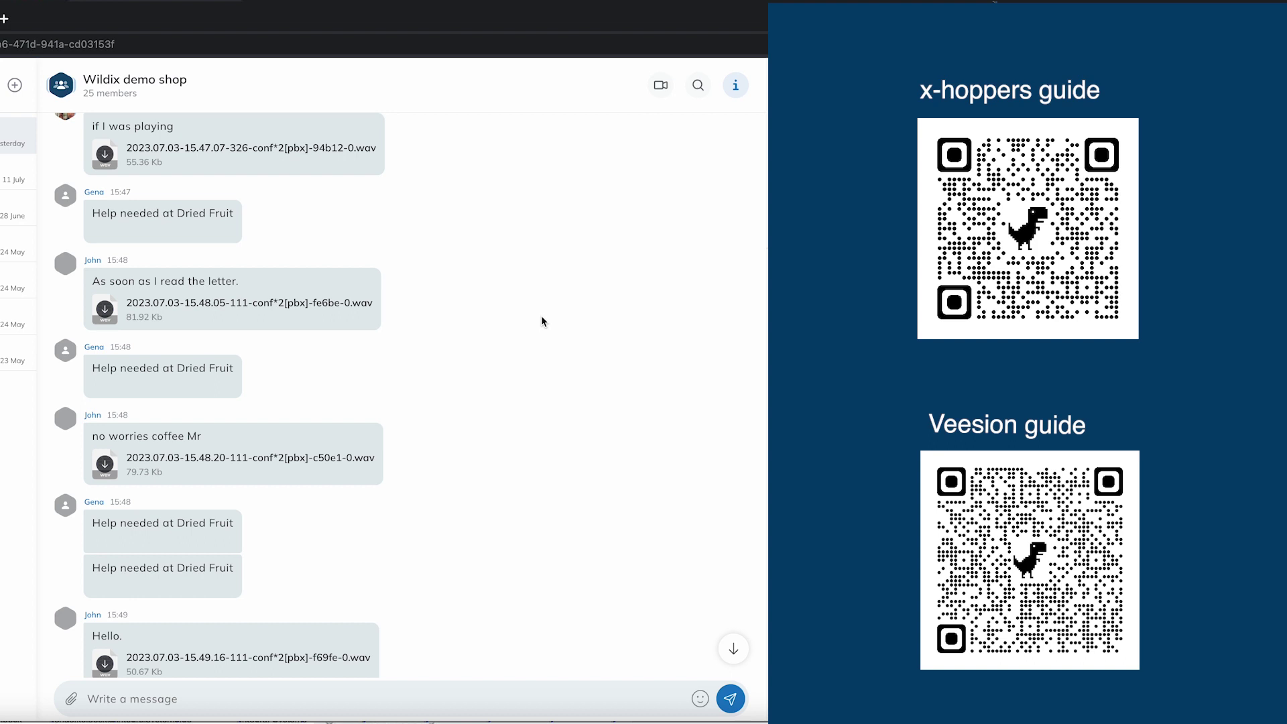
triple_click(205, 518)
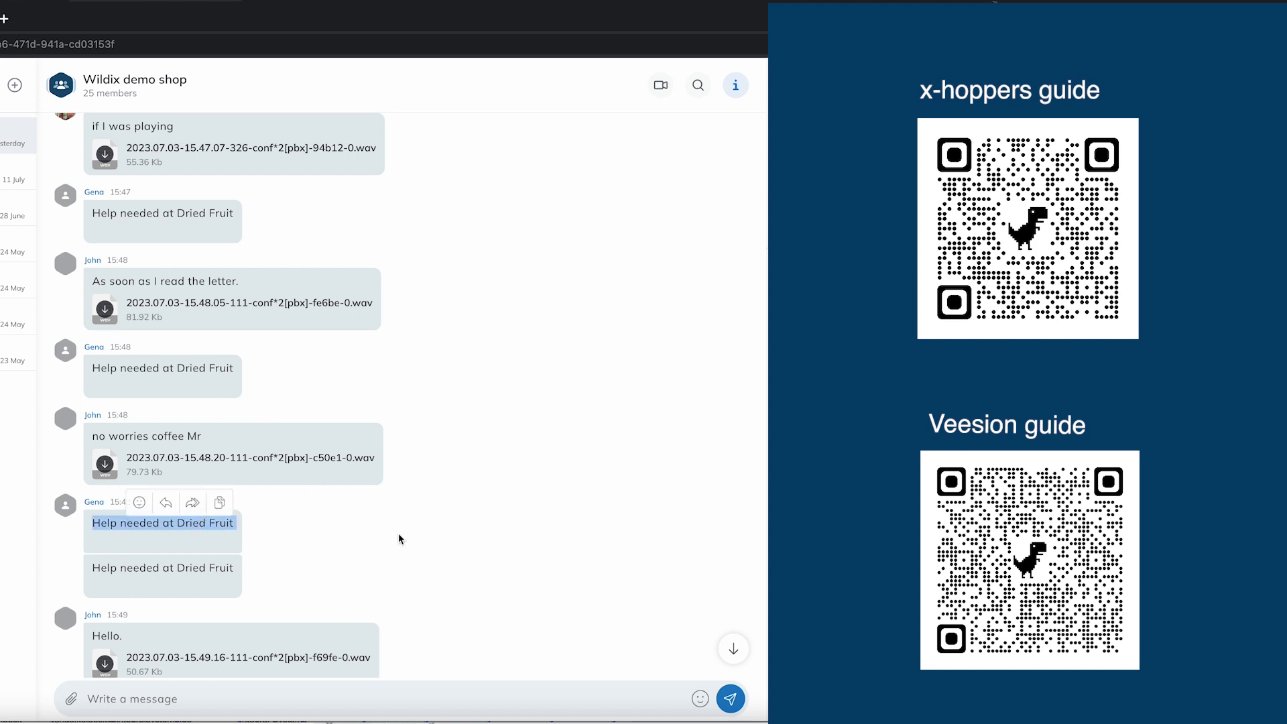
left_click(414, 520)
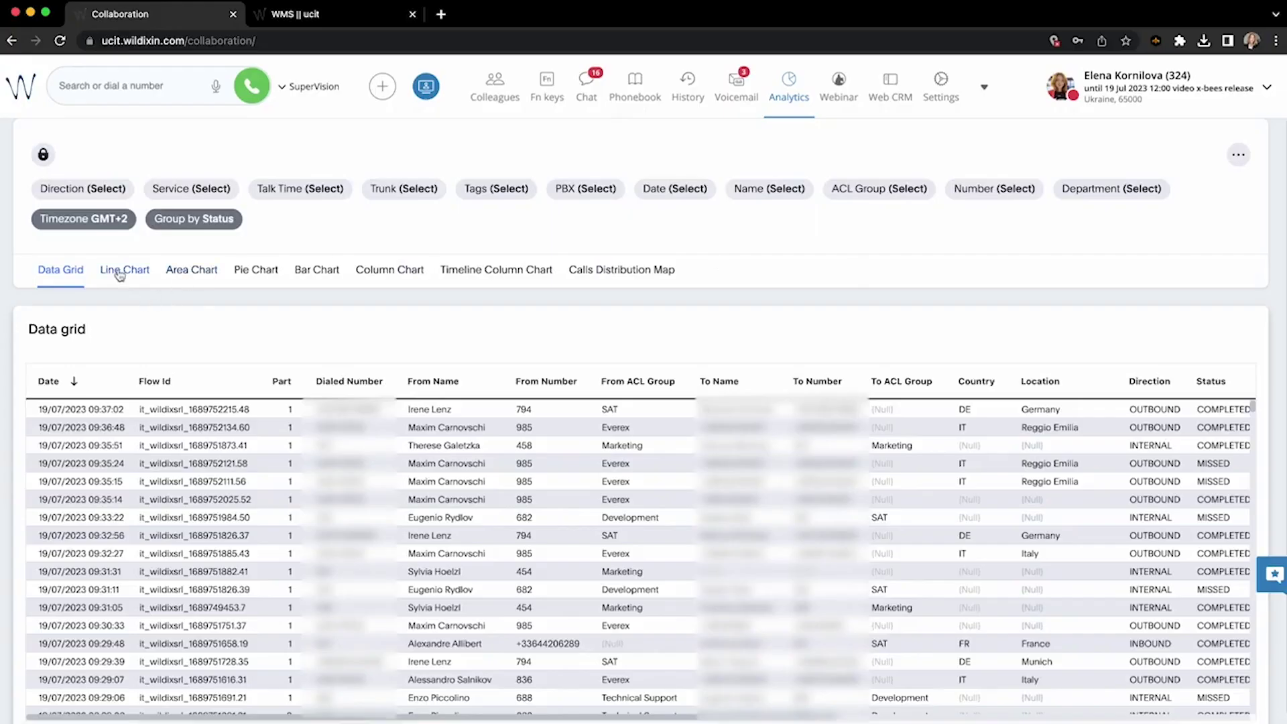
Cycle the call analytics through line chart, Daily Date time buckets and area chart, ending on pie chart.
left_click(119, 270)
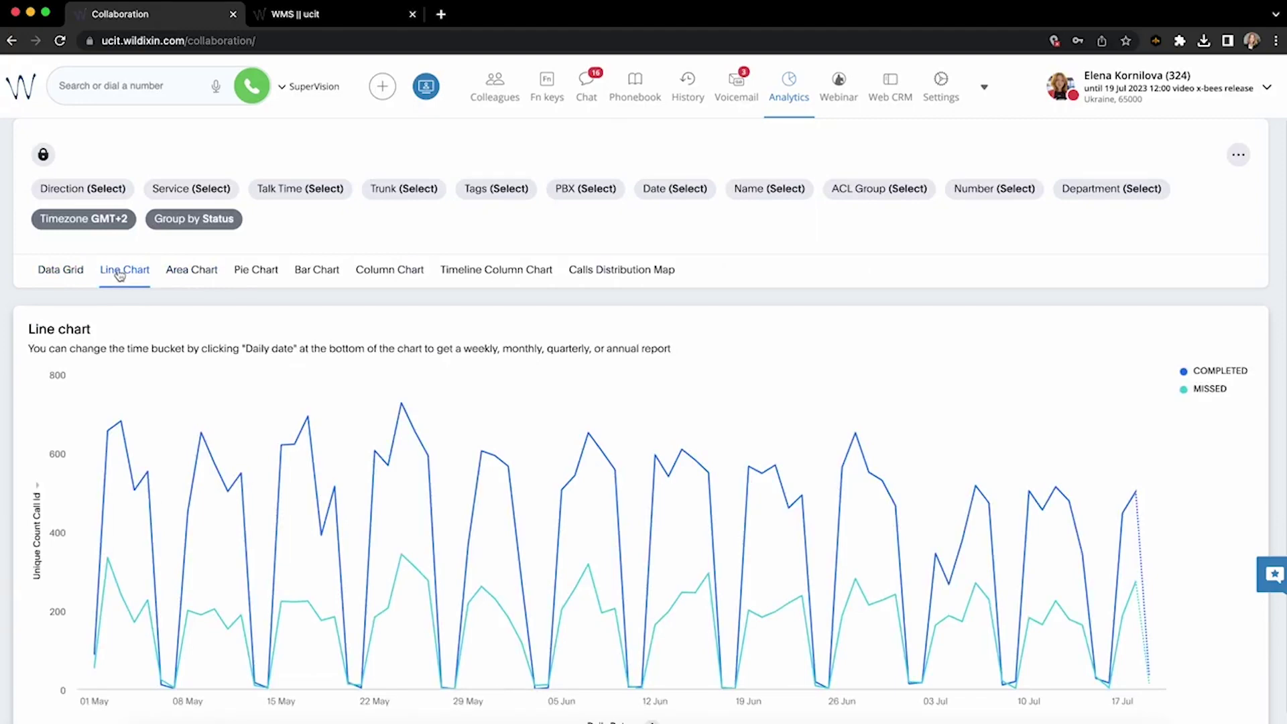
scroll(429, 463, "down", 1)
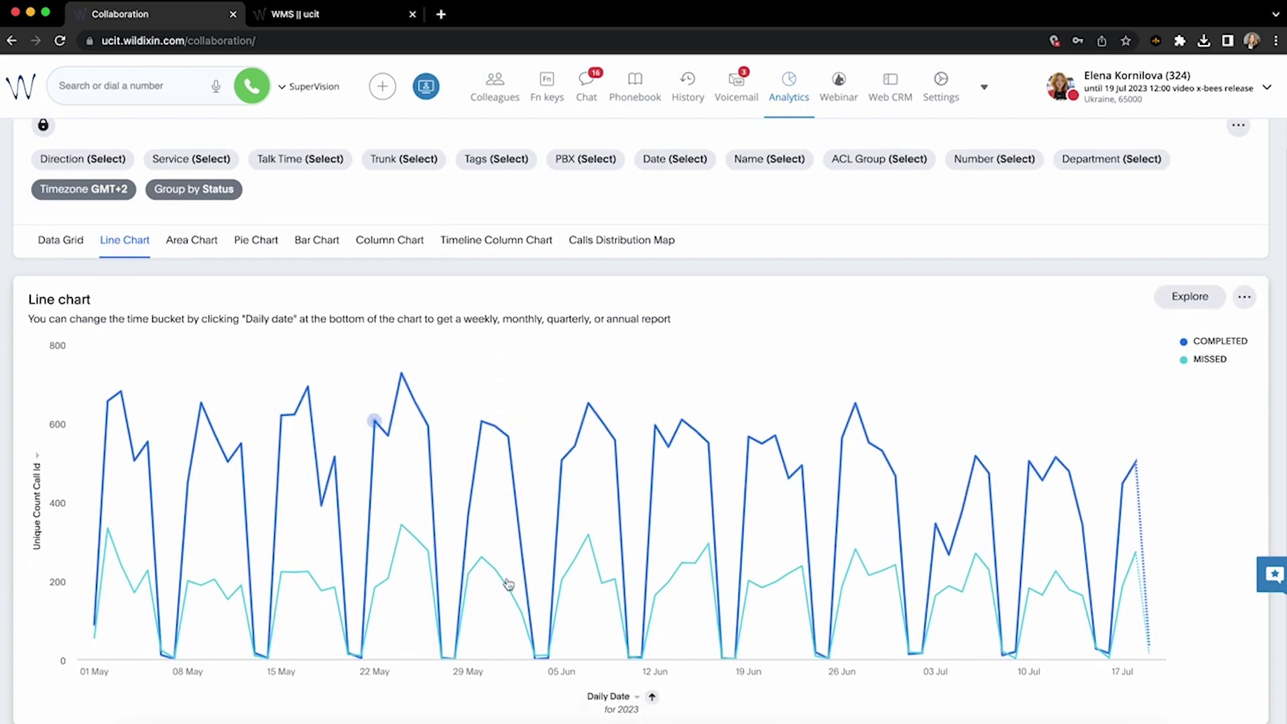
left_click(636, 700)
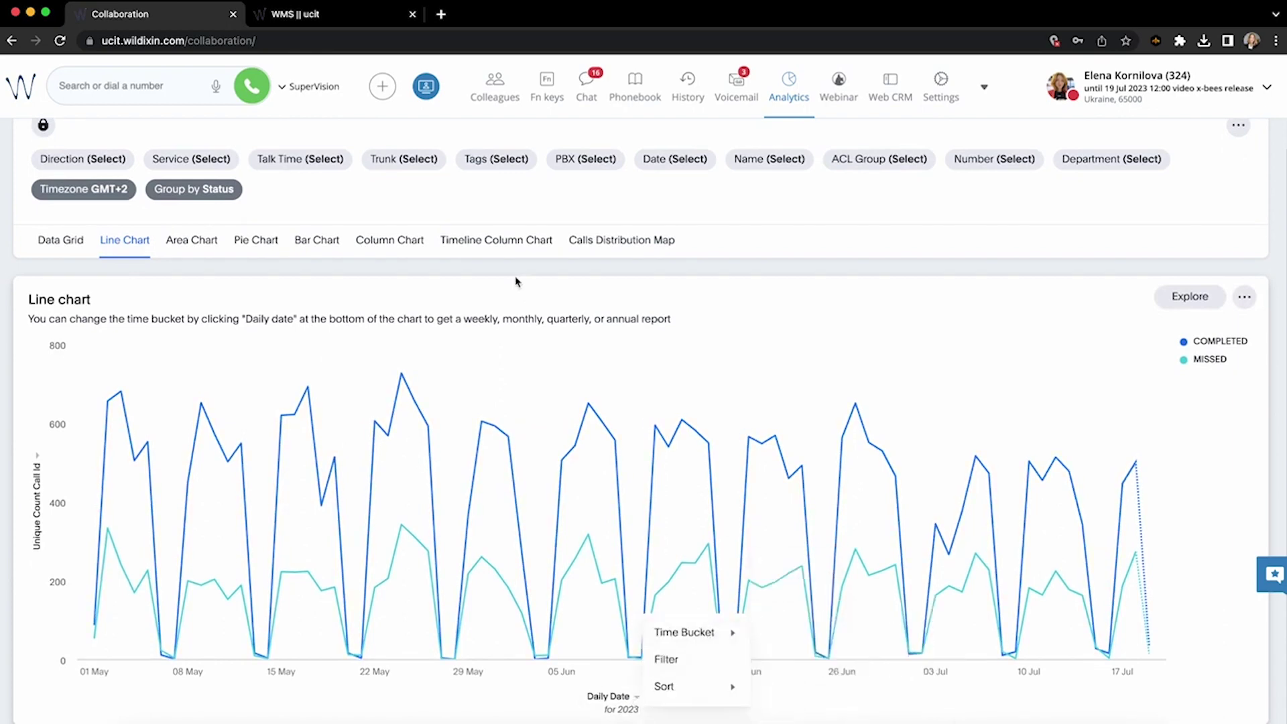
mouse_move(721, 692)
left_click(198, 247)
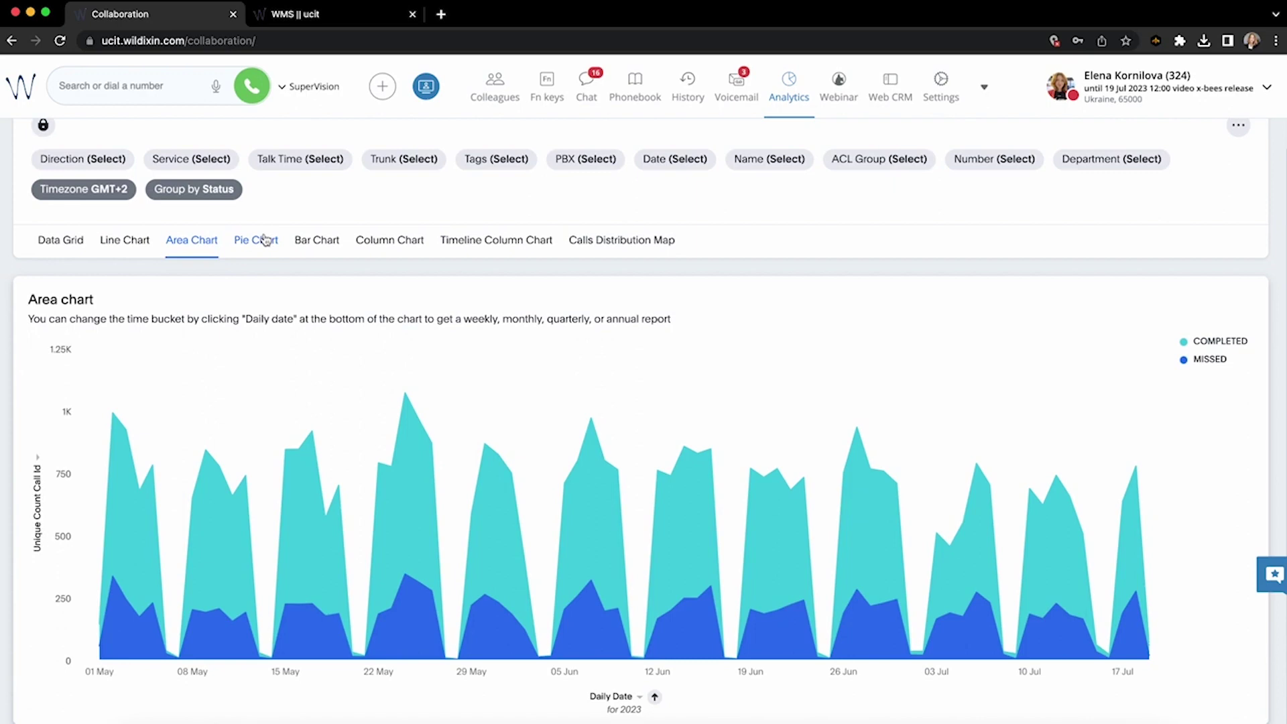
left_click(256, 241)
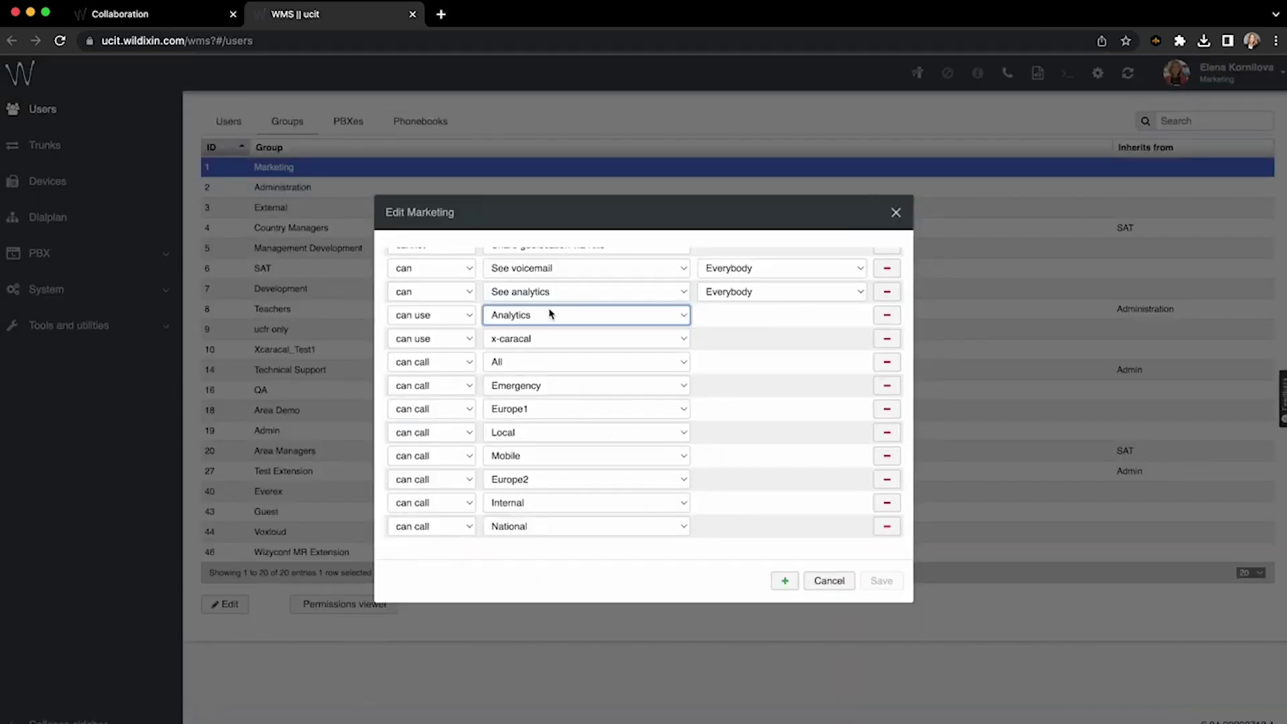
Keep Marketing's rule as Analytics, can, See analytics, Everybody, then return to Collaboration analytics.
left_click(549, 314)
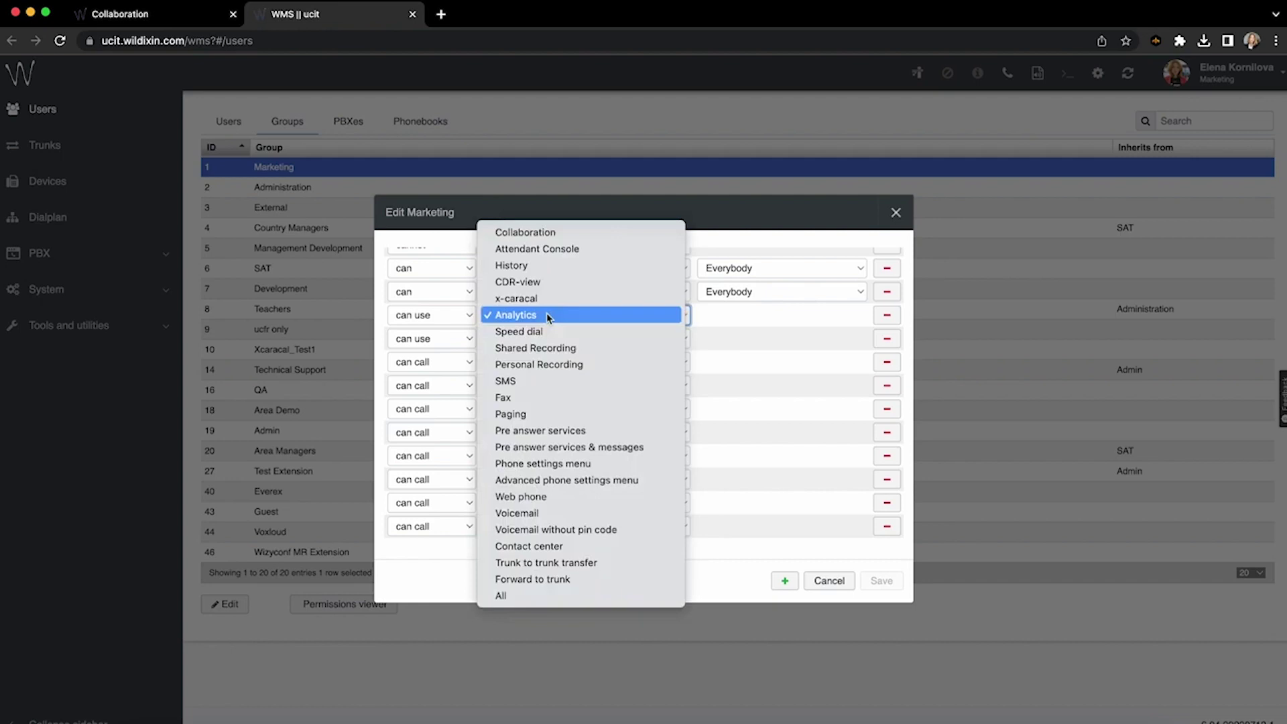
left_click(547, 315)
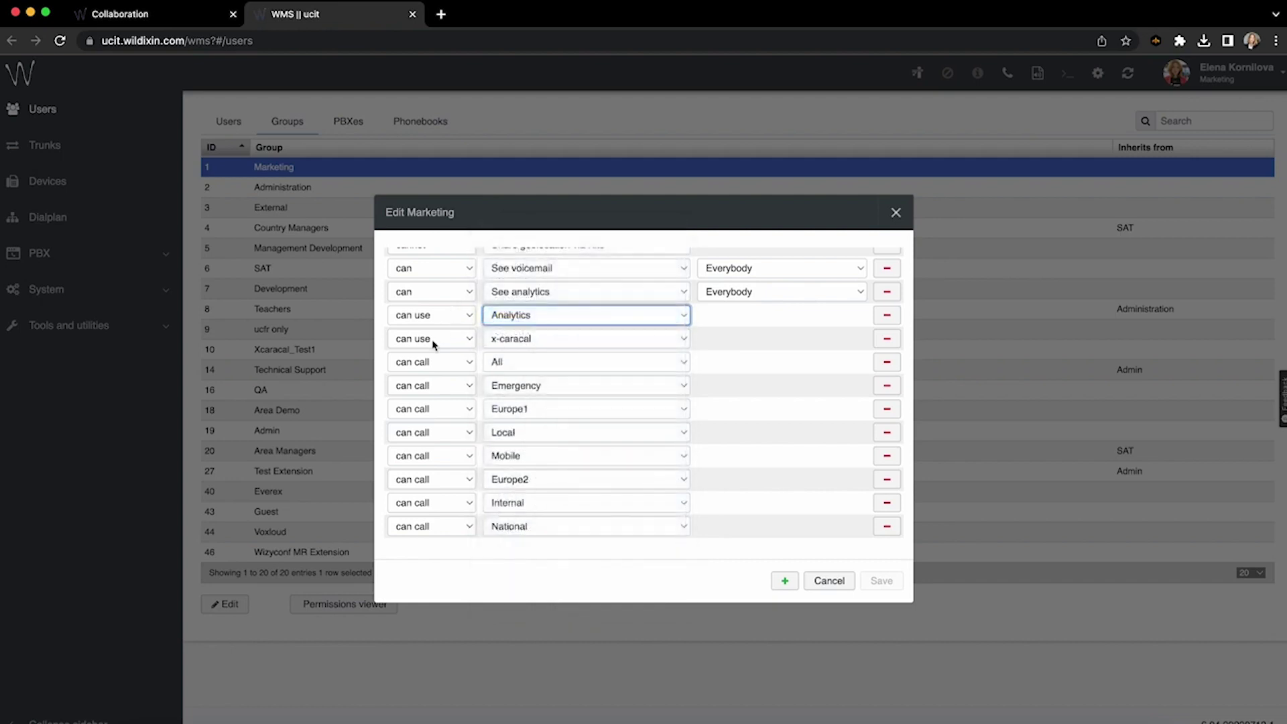
left_click(433, 289)
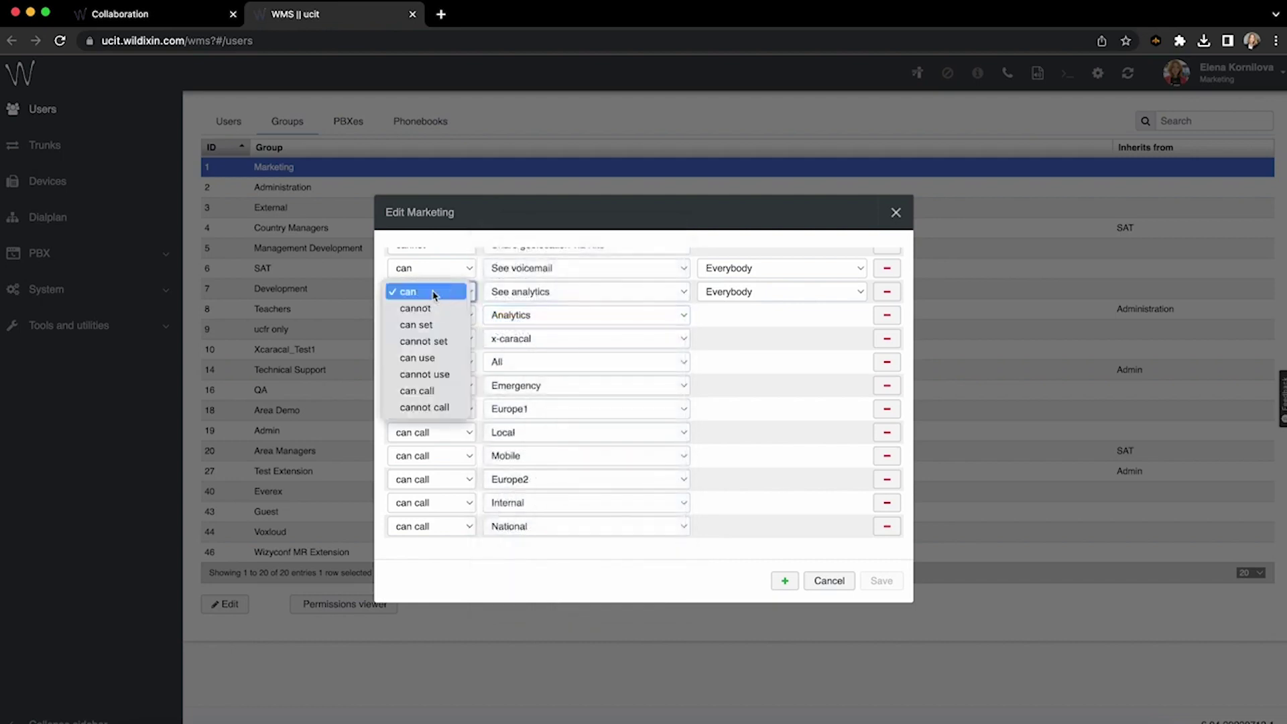
left_click(534, 289)
left_click(561, 293)
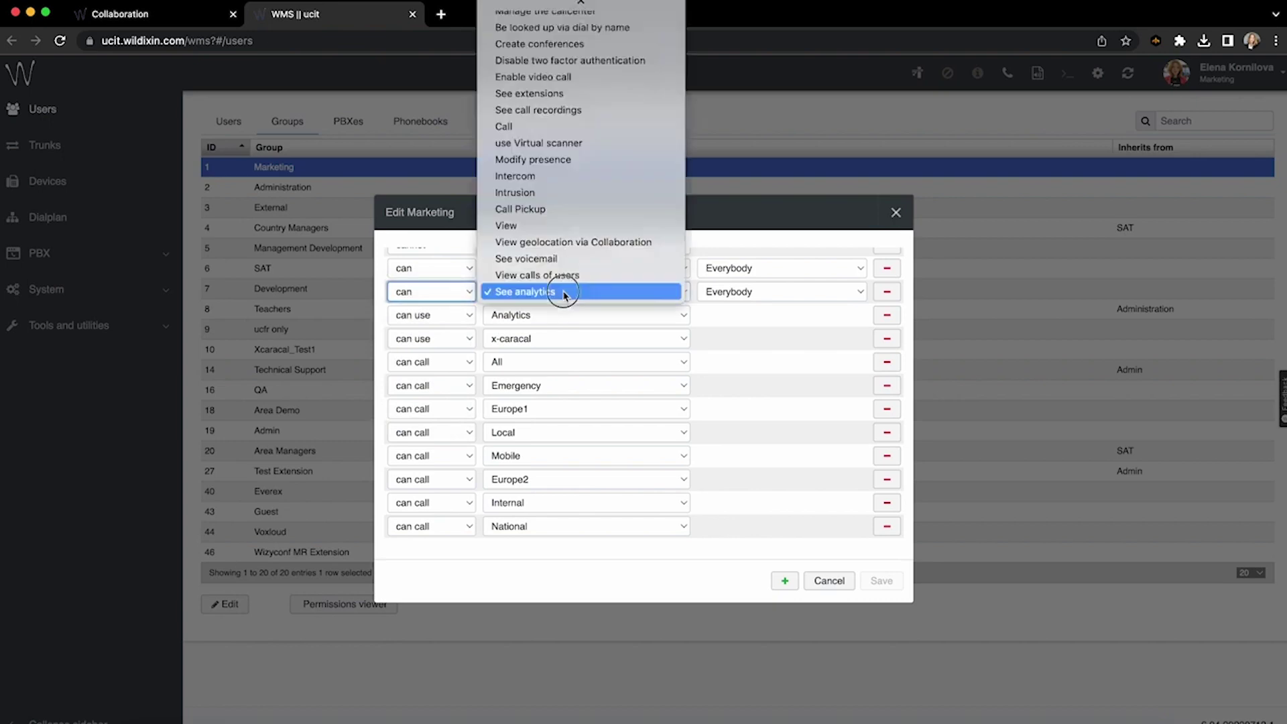
left_click(782, 294)
left_click(797, 295)
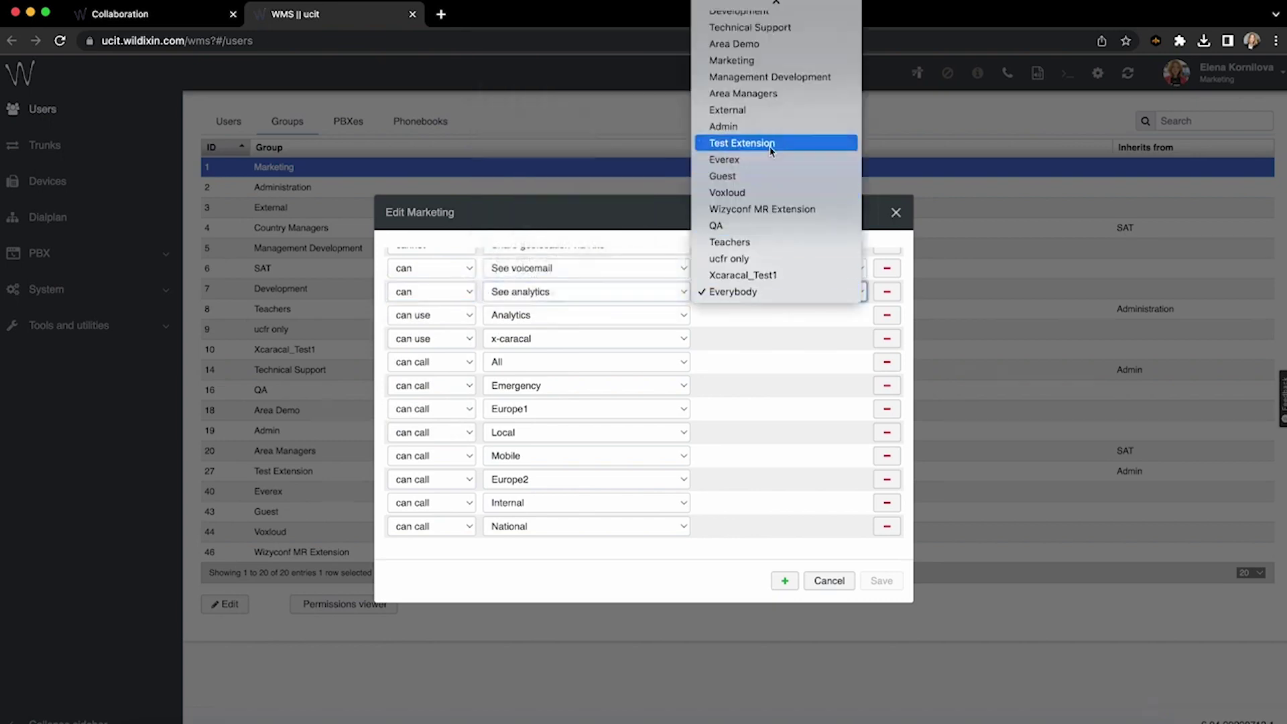
left_click(588, 293)
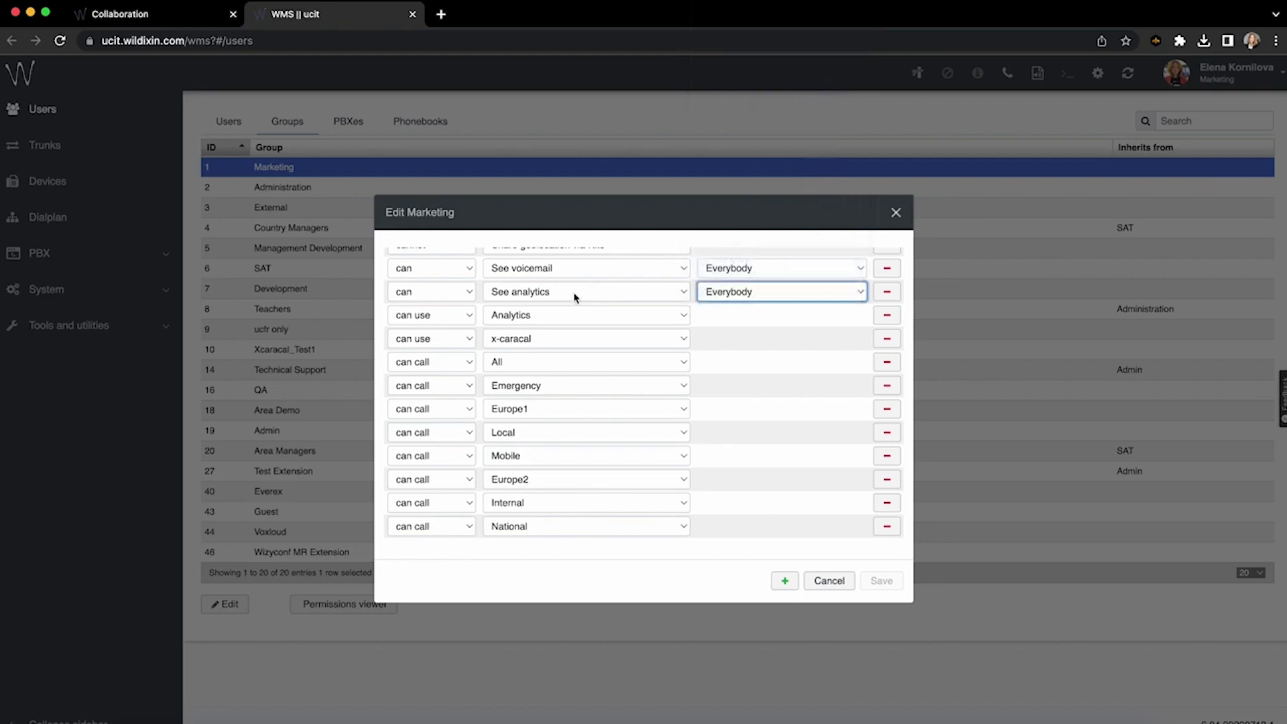
left_click(192, 16)
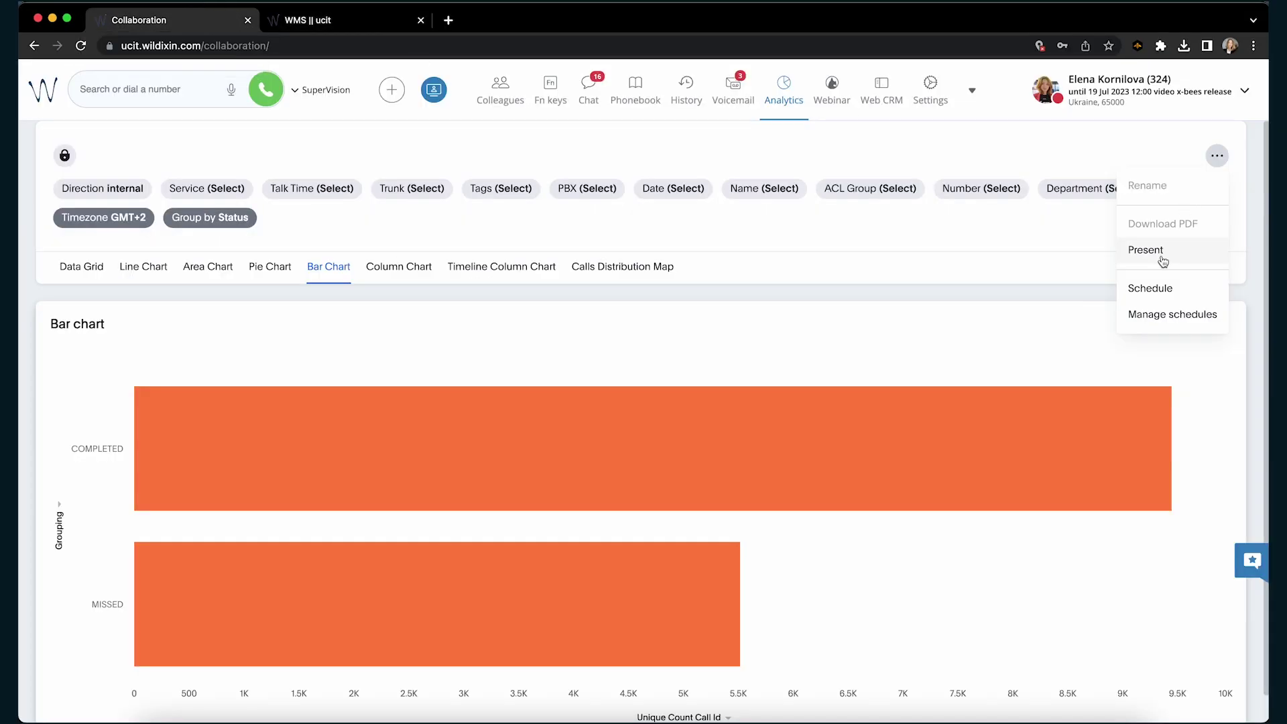
Start a scheduled report for the bar chart and review its Frequency options.
left_click(1166, 290)
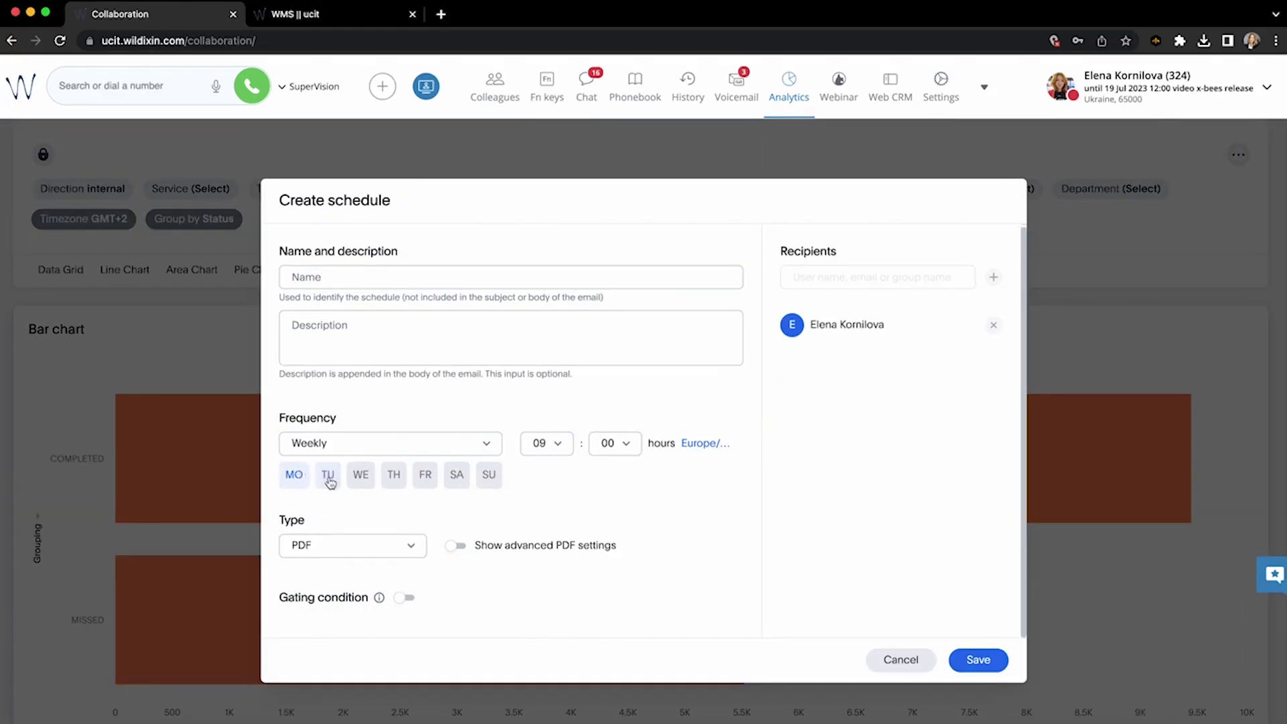
left_click(416, 449)
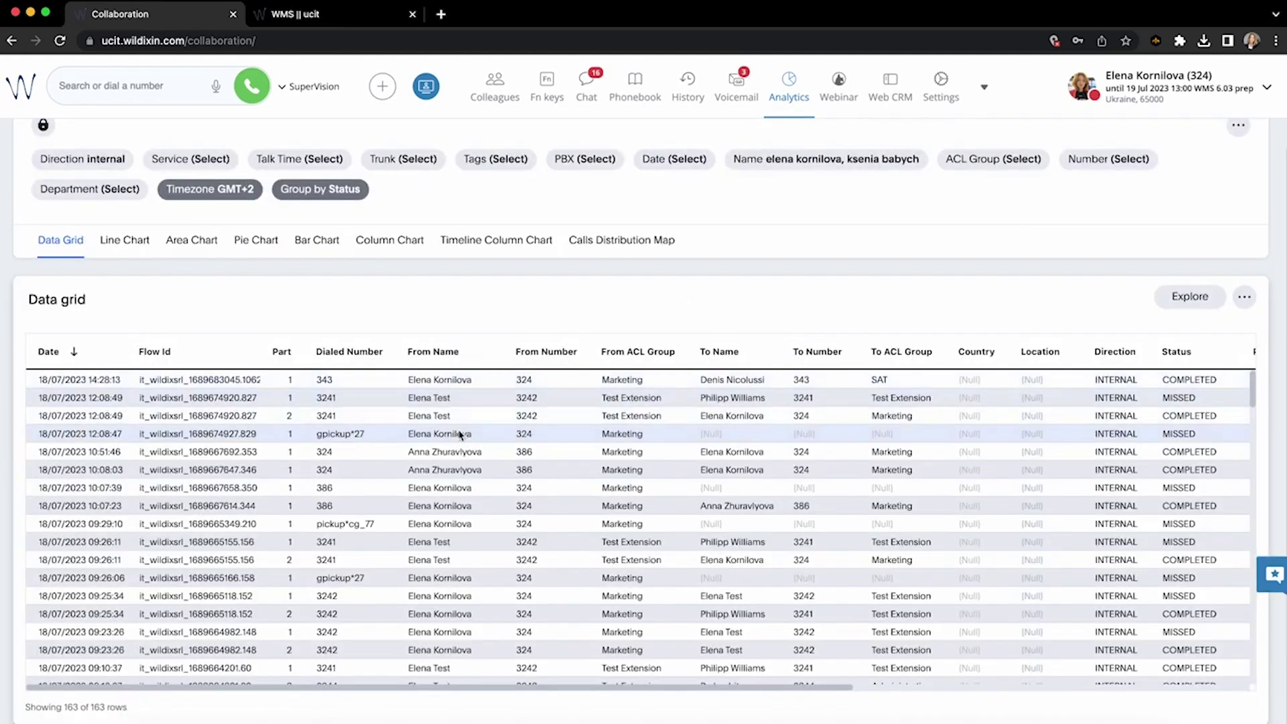
Scroll down through the call records on the Analytics page.
scroll(461, 434, "down", 5)
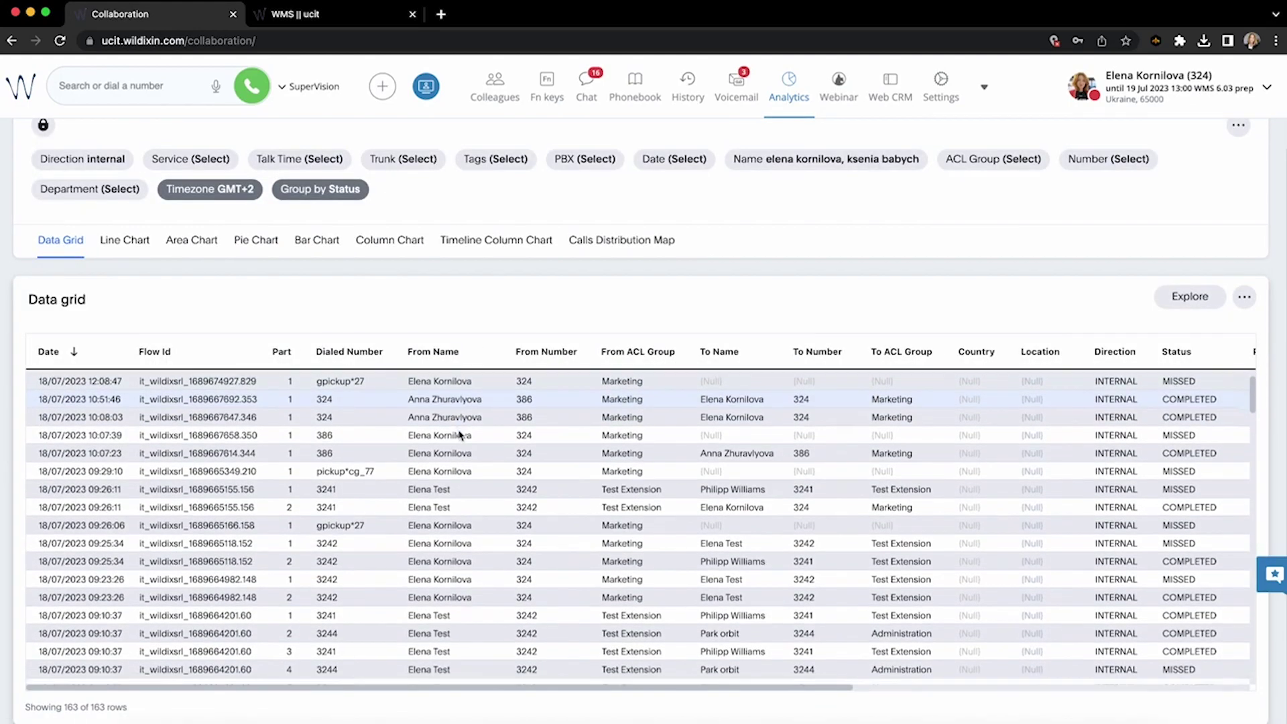
scroll(461, 434, "down", 15)
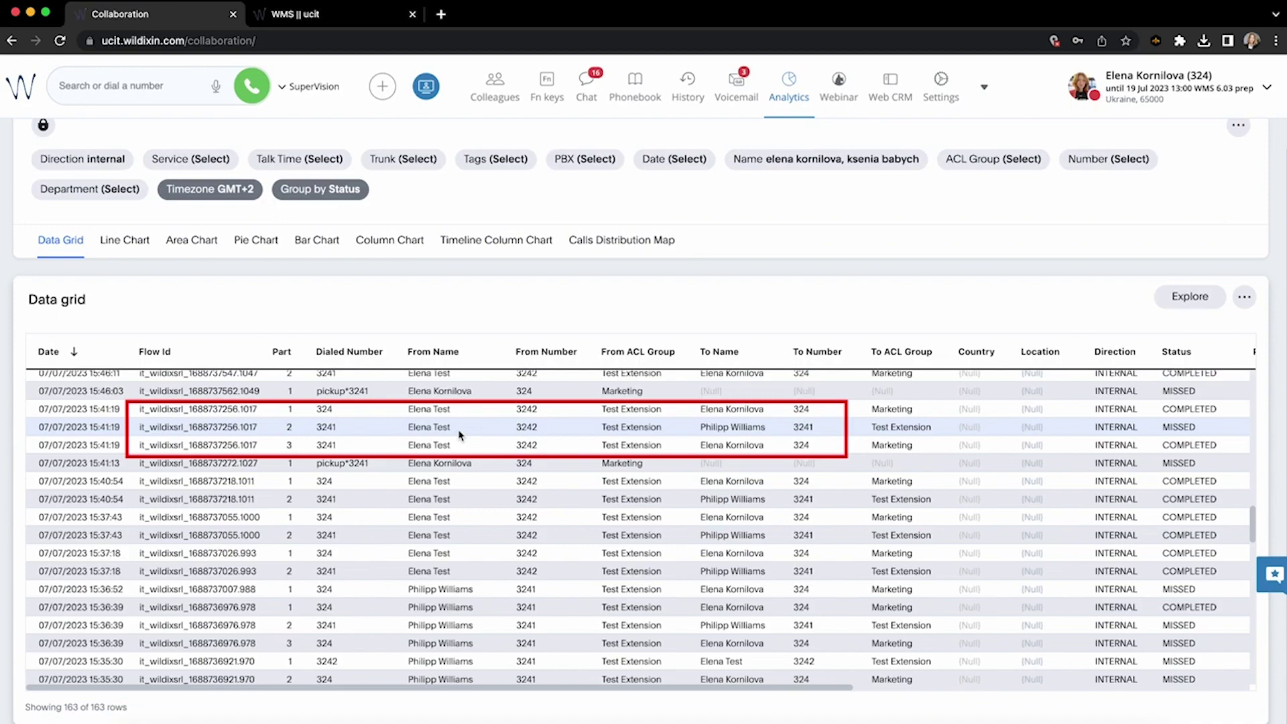
scroll(461, 434, "down", 15)
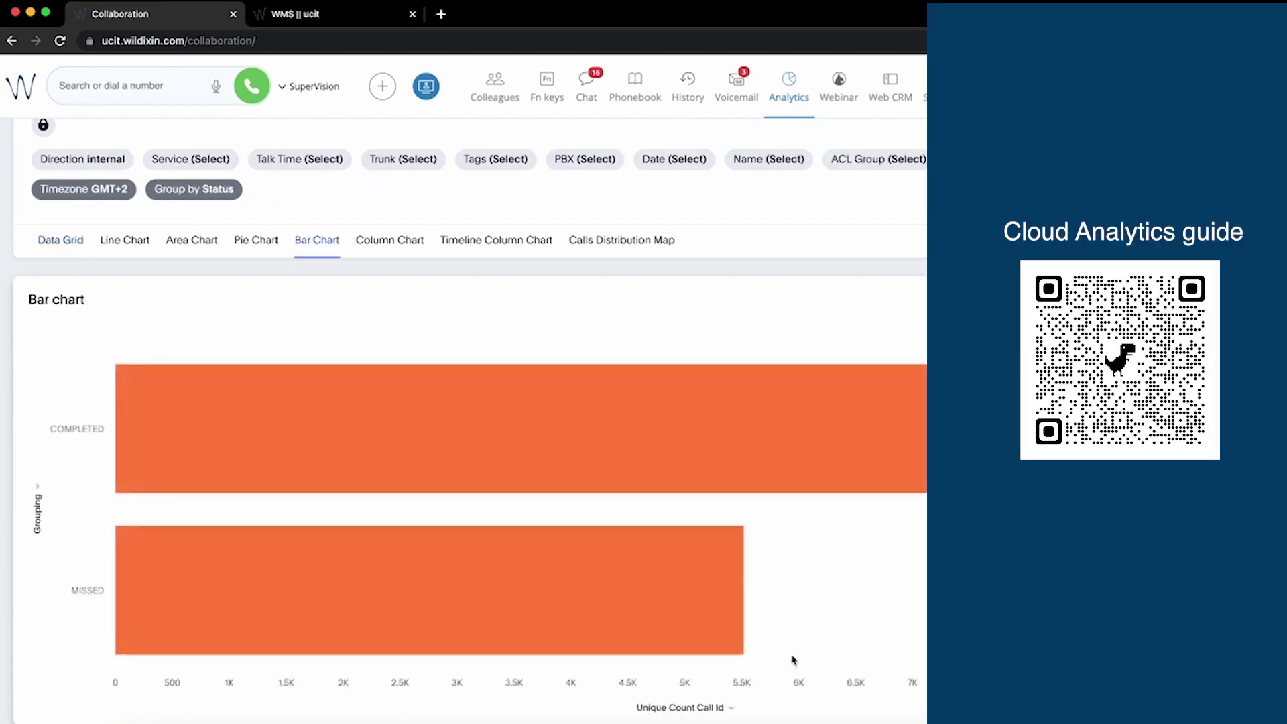
Preview the pie chart and distribution map, then filter the status bar chart to internal calls.
left_click(267, 242)
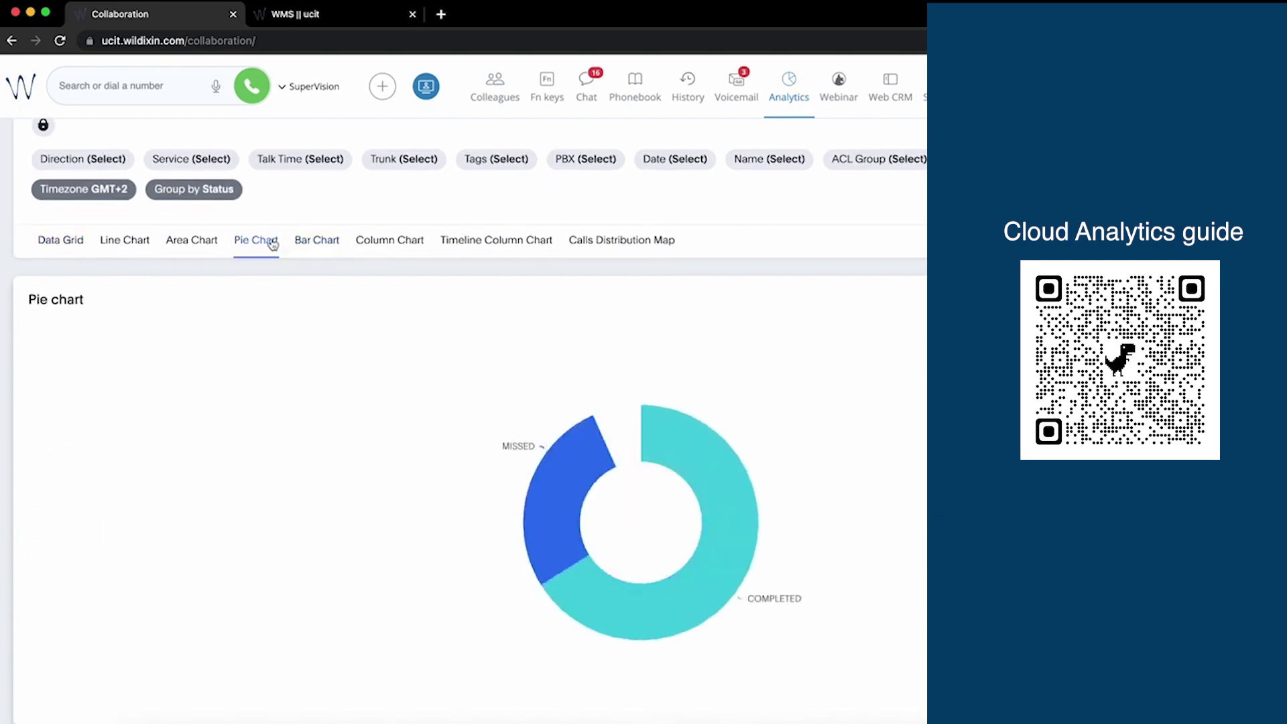
left_click(651, 243)
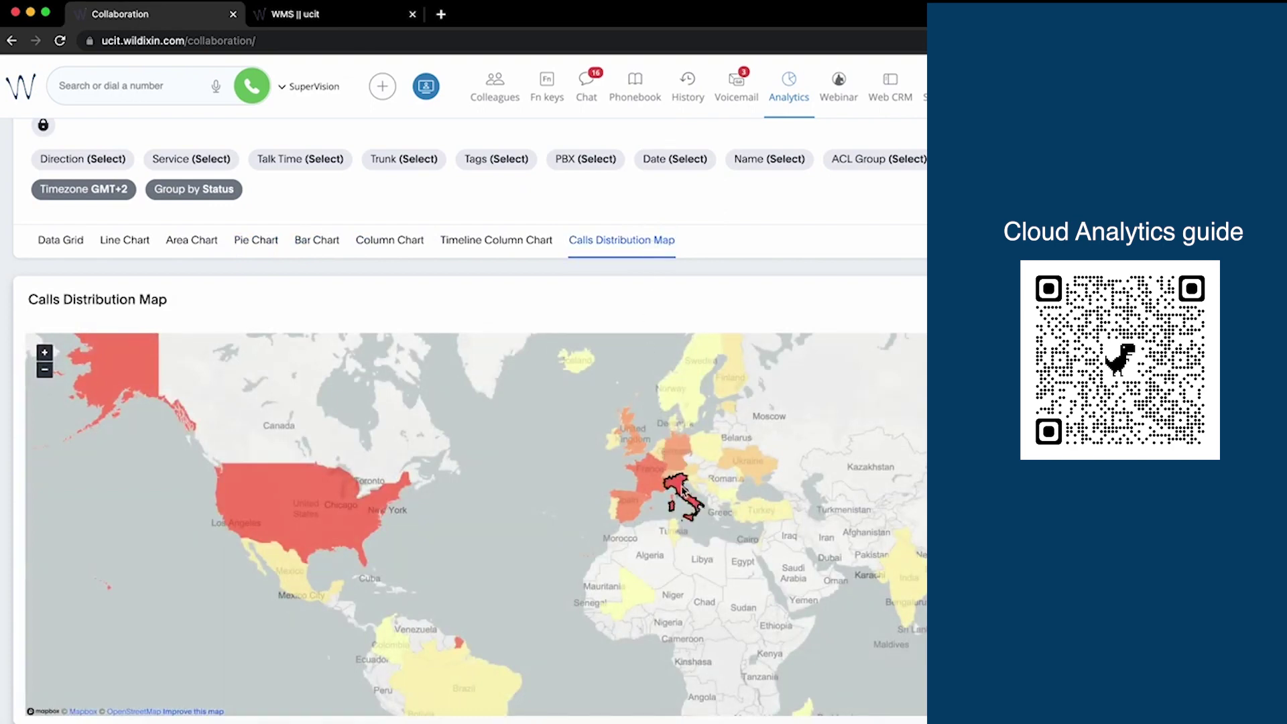
mouse_move(683, 490)
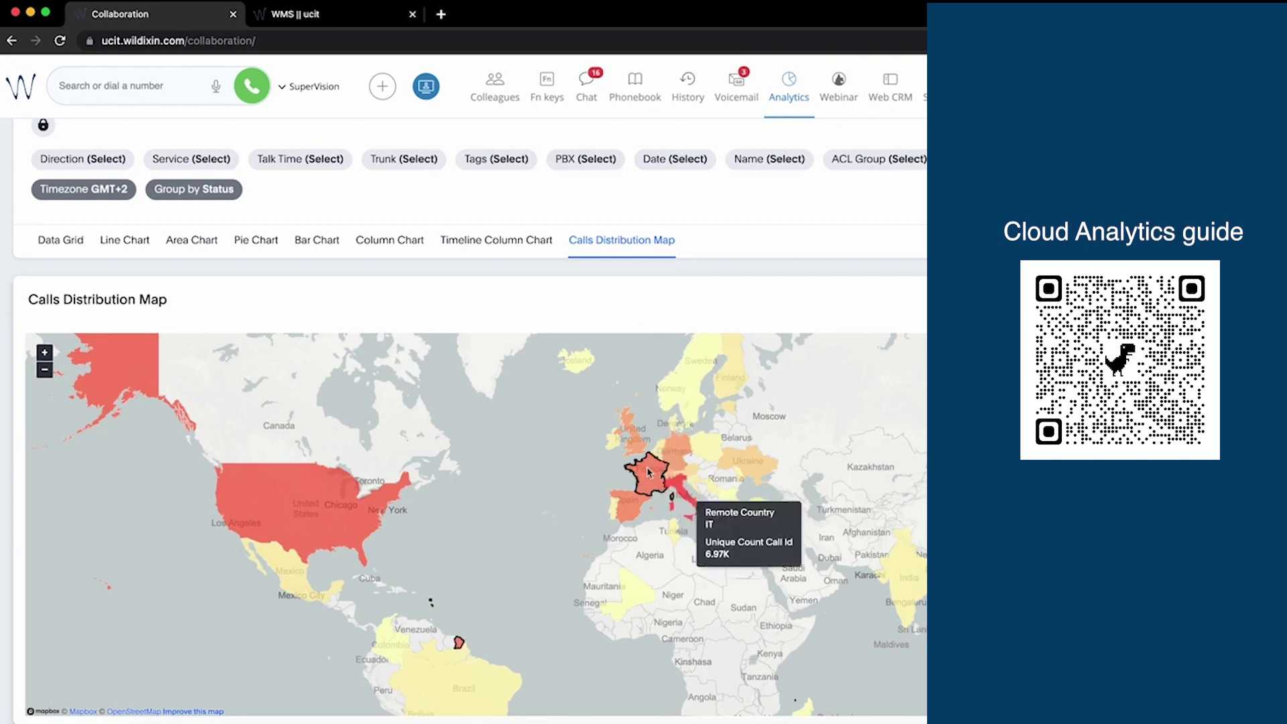
left_click(320, 242)
left_click(113, 165)
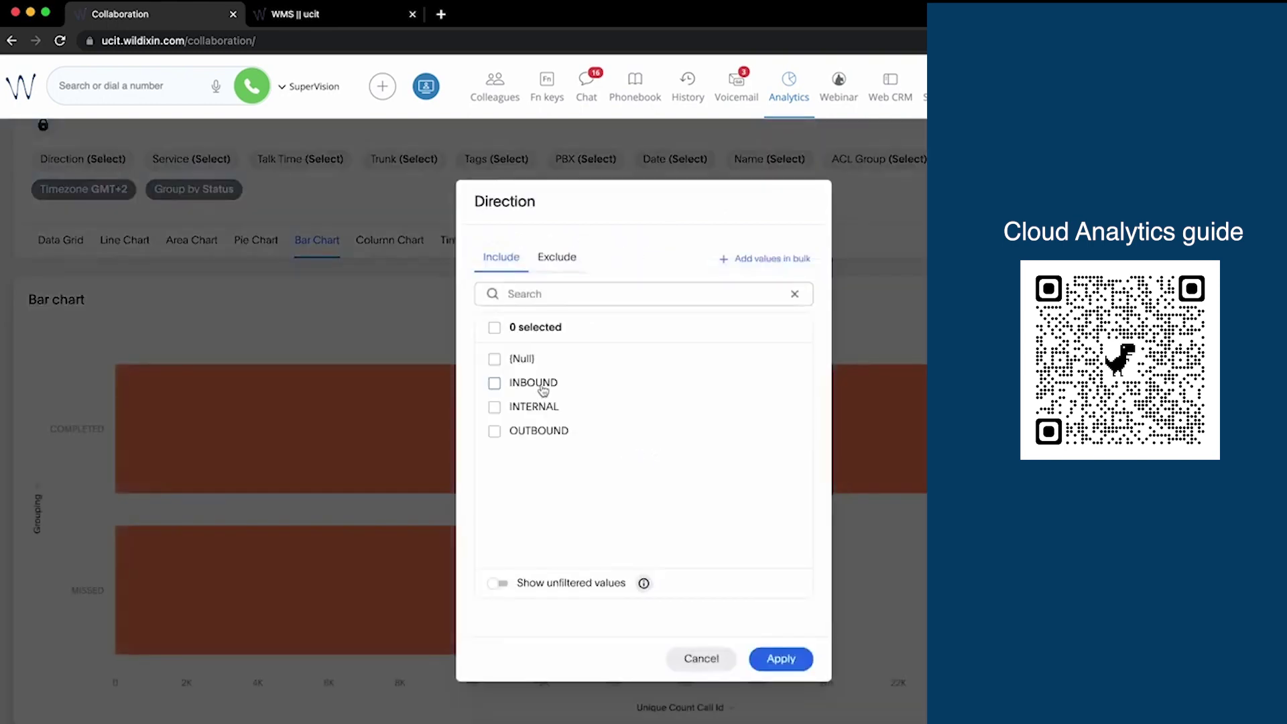
left_click(793, 659)
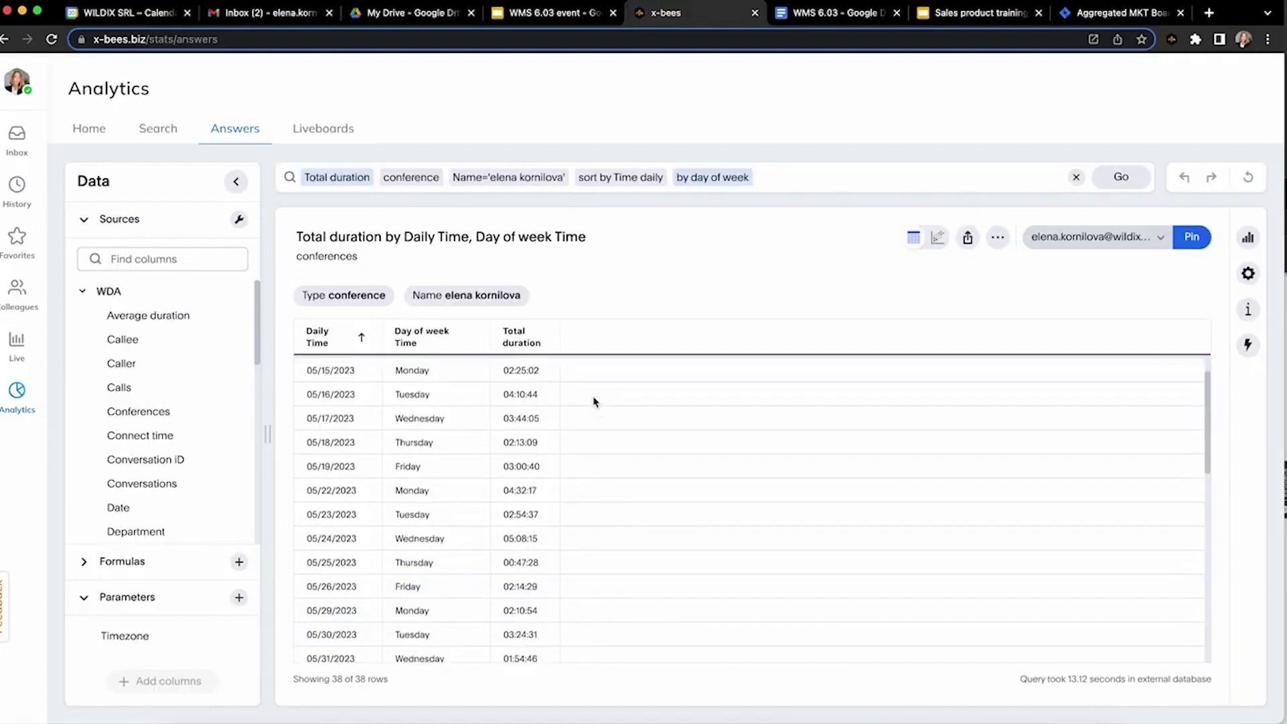
Show the x-bees conference duration results as a chart.
scroll(593, 402, "down", 5)
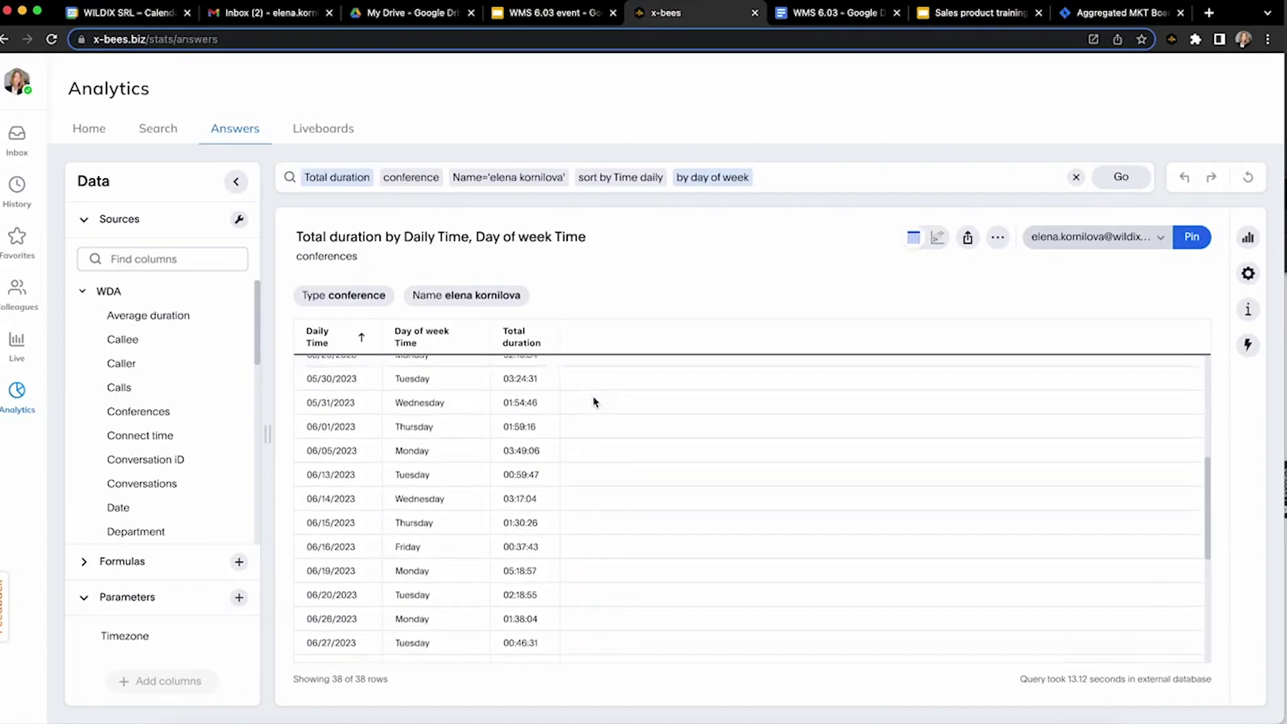
scroll(593, 402, "down", 2)
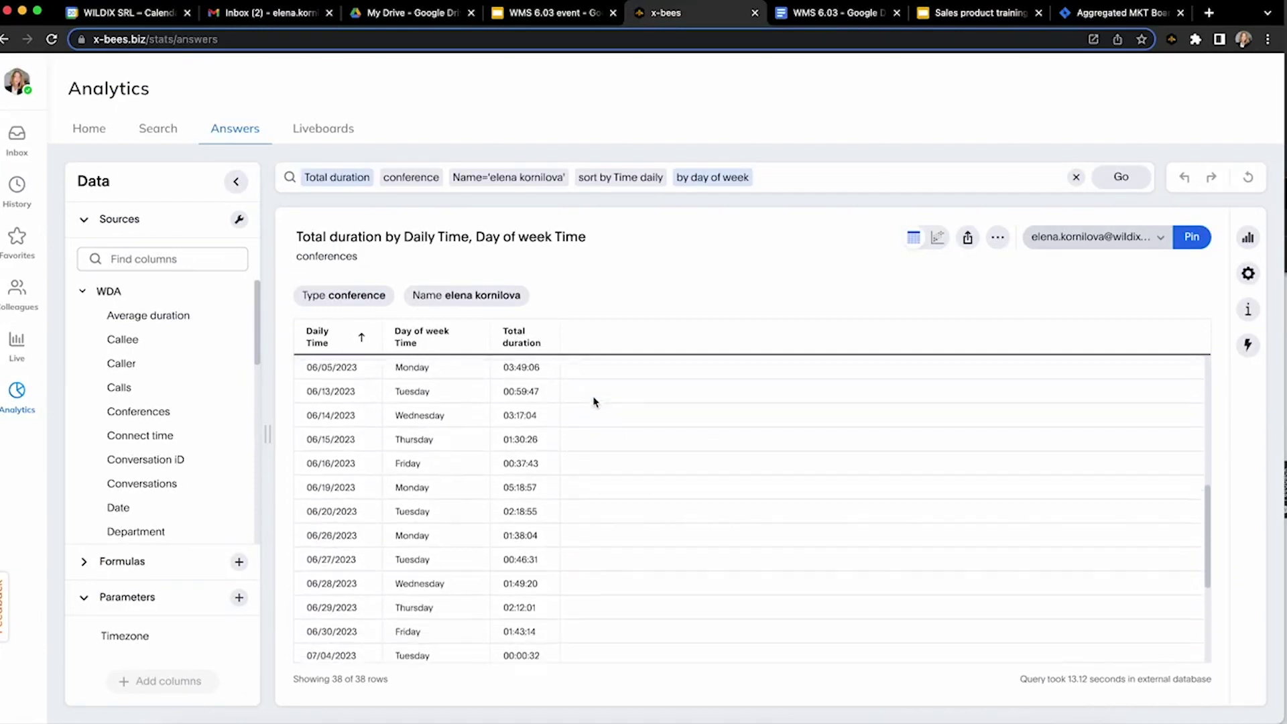
left_click(934, 237)
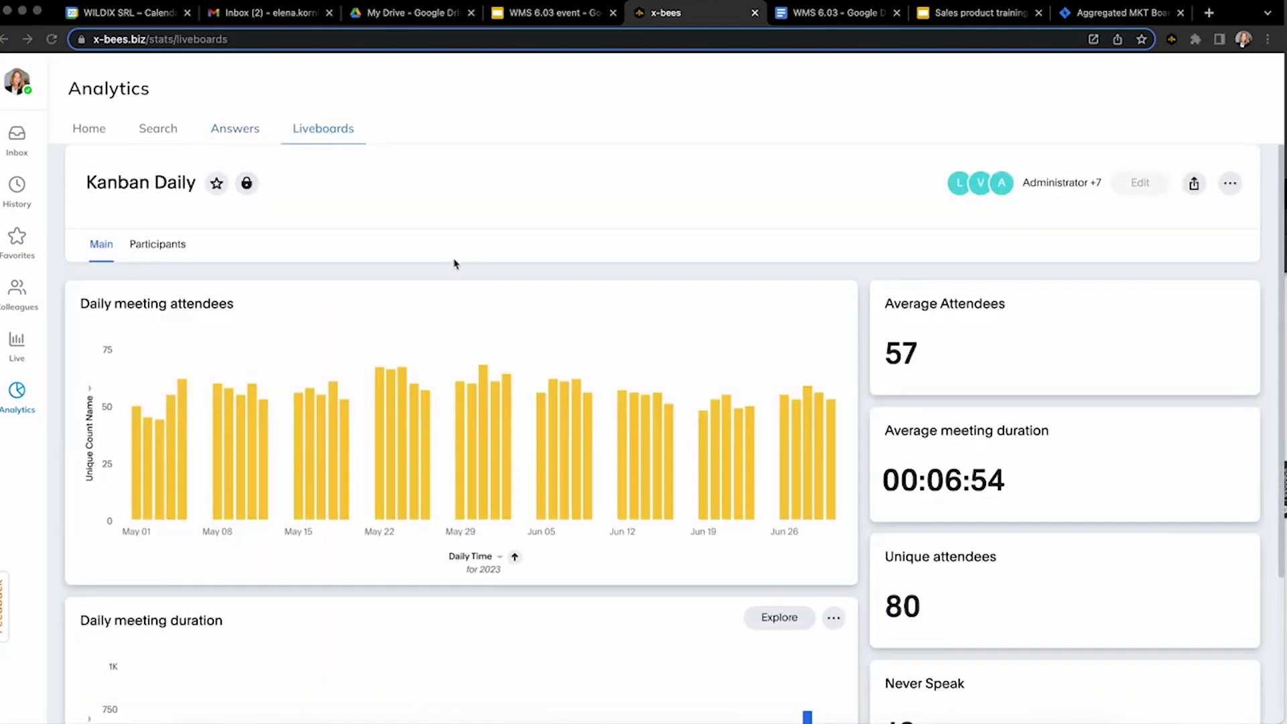
scroll(454, 261, "down", 2)
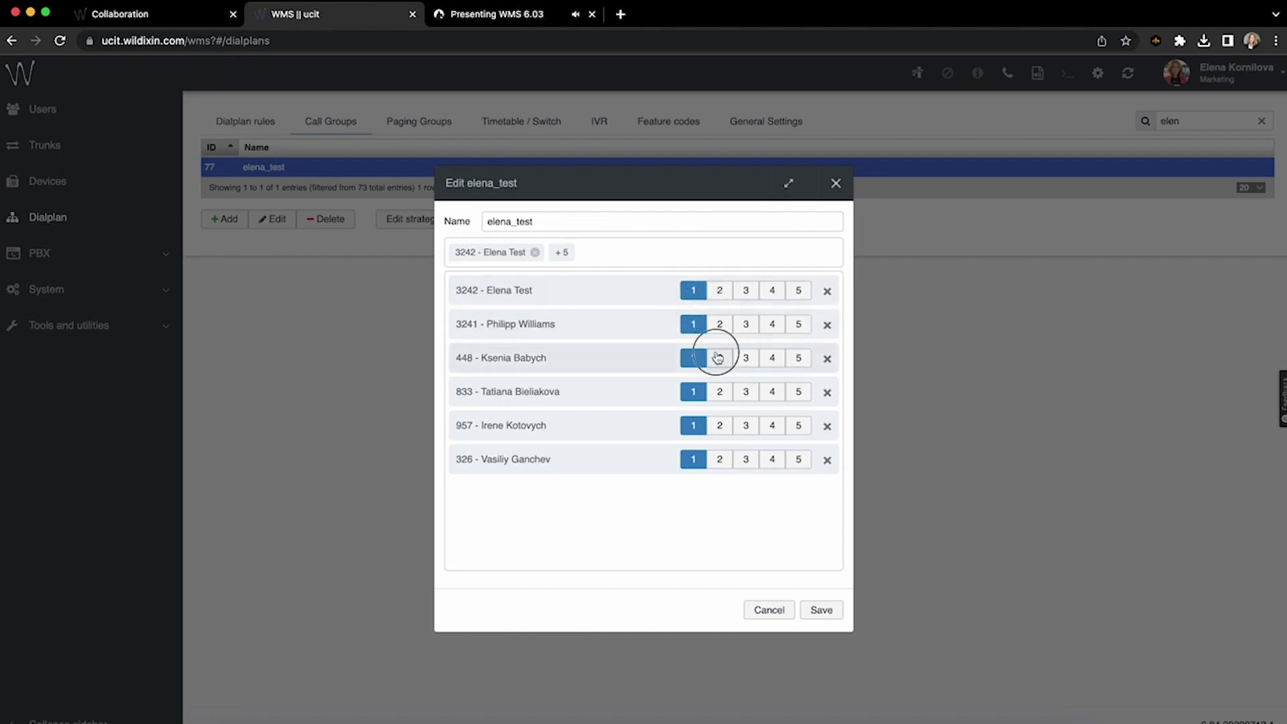
Set the third through sixth members to priorities 2, 2, 3 and 4.
left_click(719, 357)
left_click(719, 391)
left_click(745, 425)
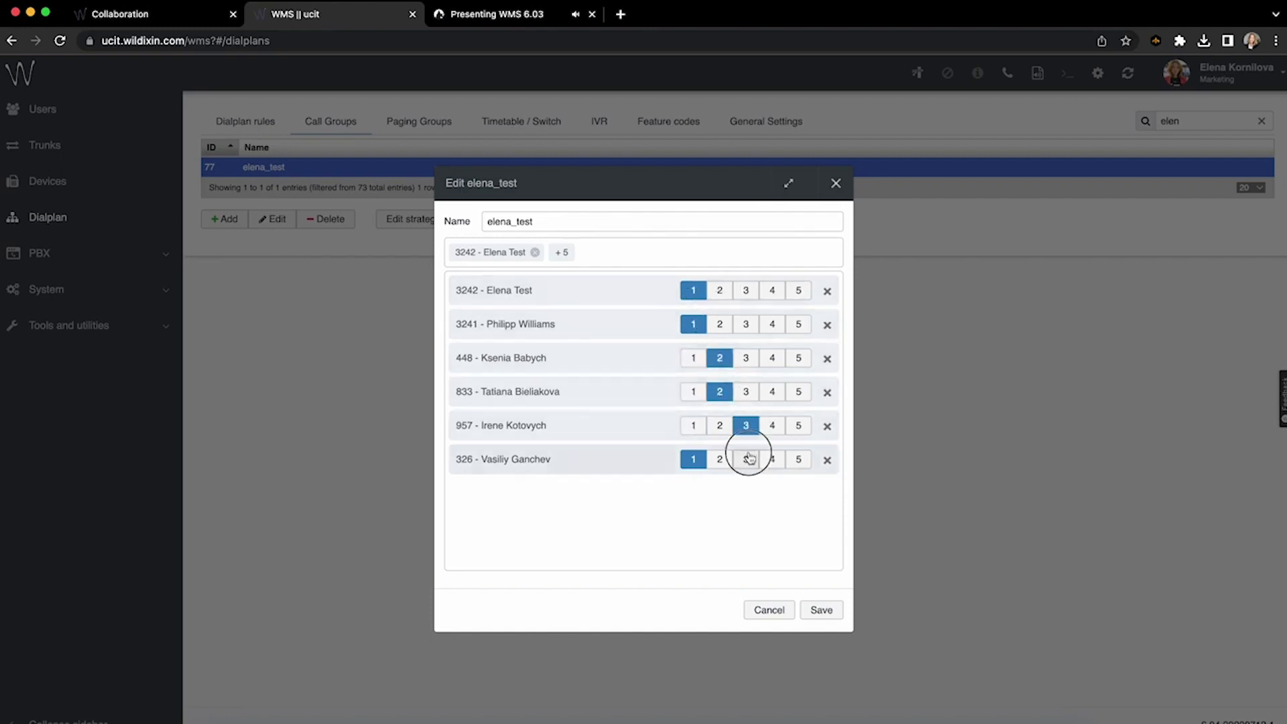
left_click(747, 459)
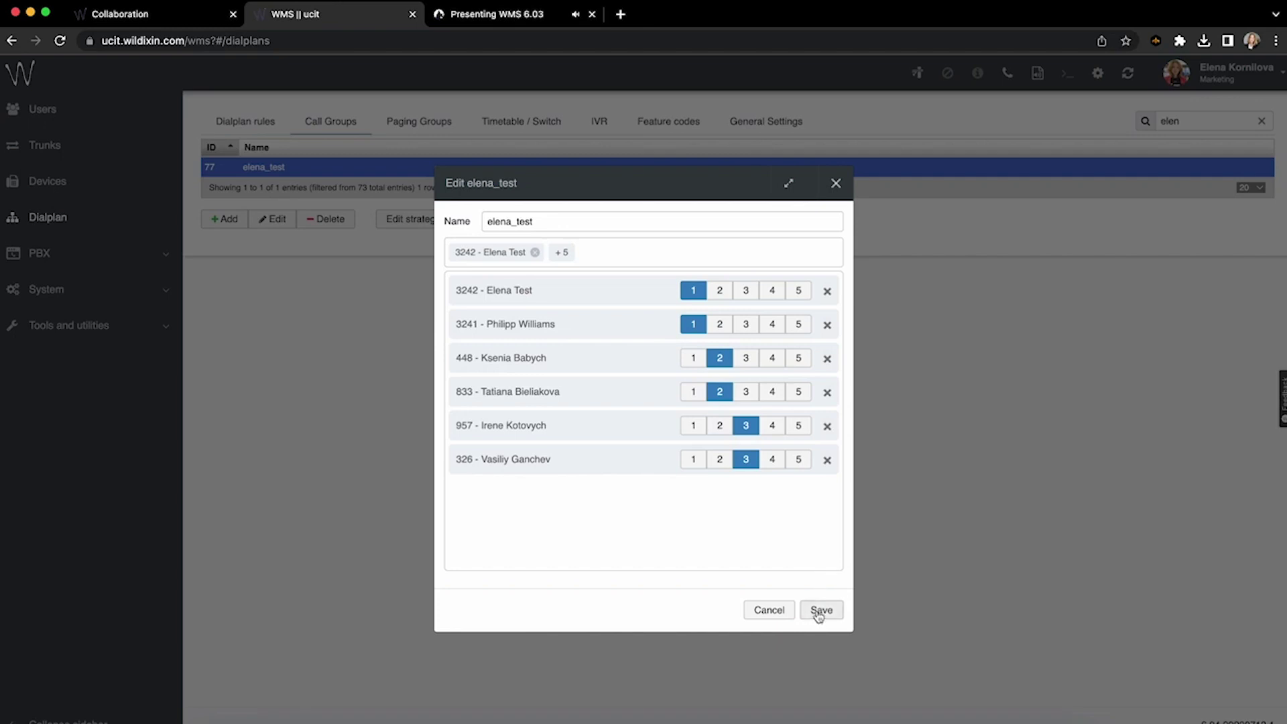
left_click(773, 459)
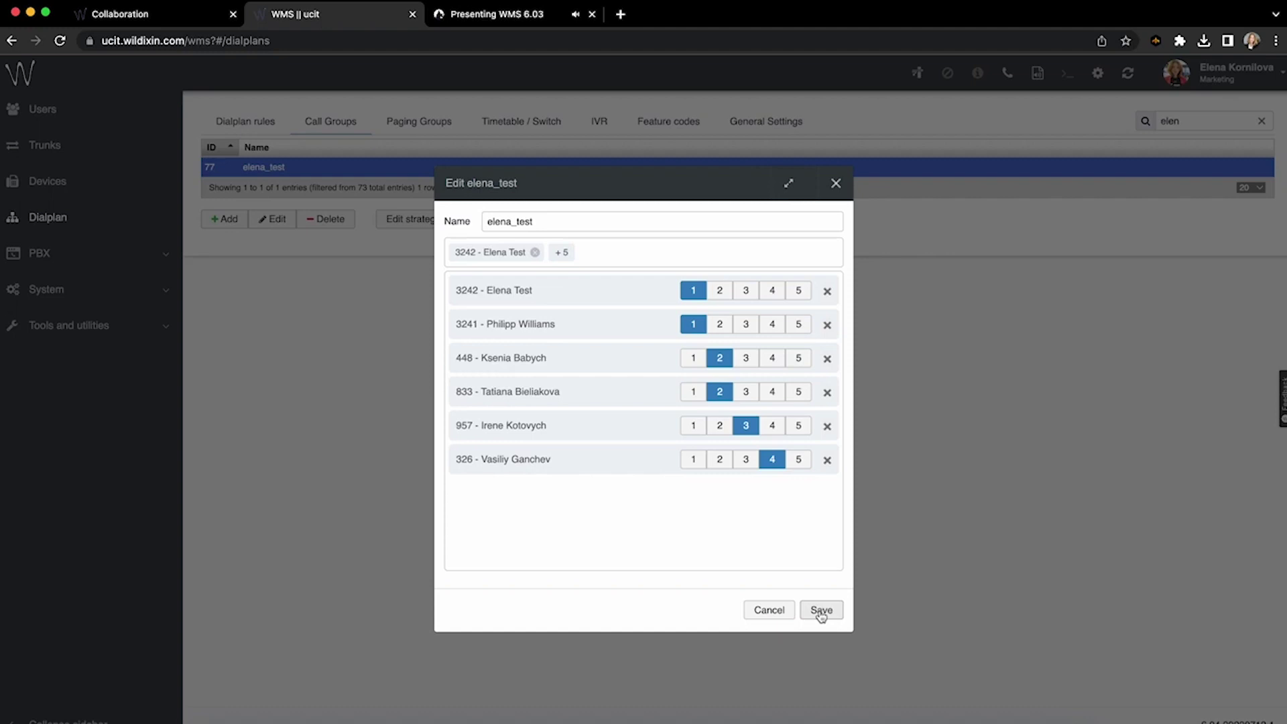
Keep the priority-based ring strategy with dynamic users' default priority at 1.
left_click(836, 184)
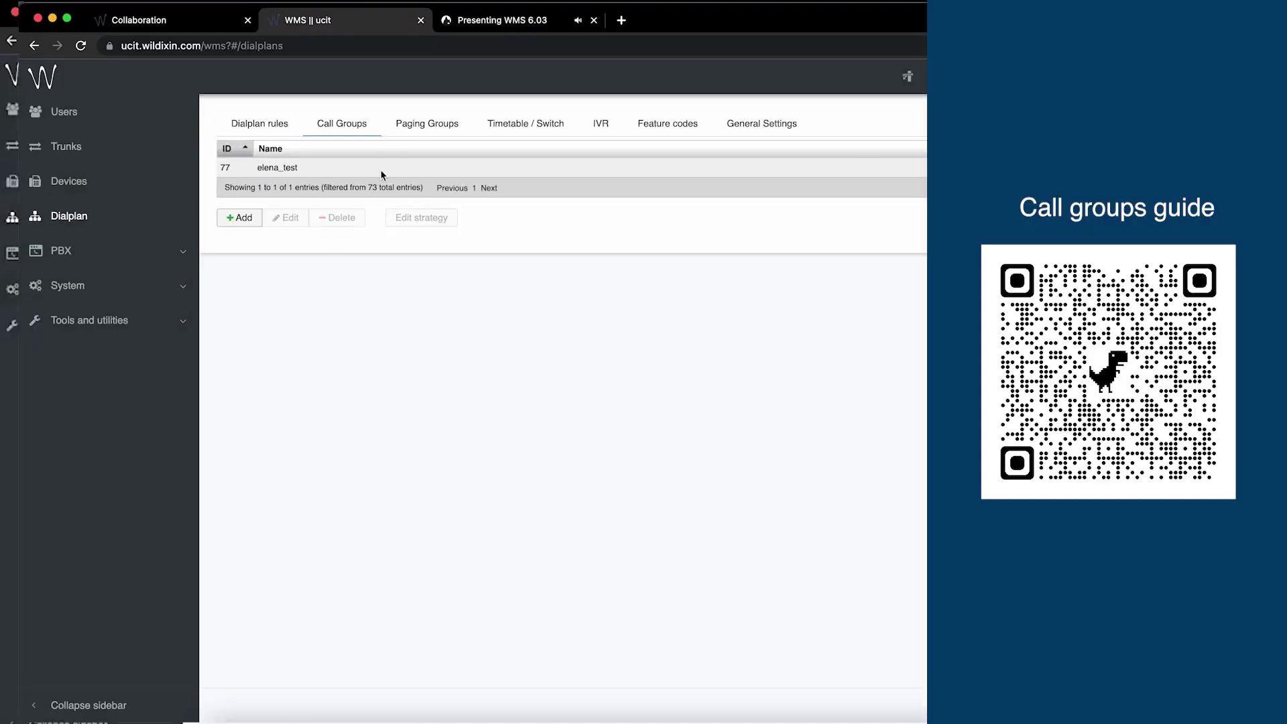
left_click(412, 217)
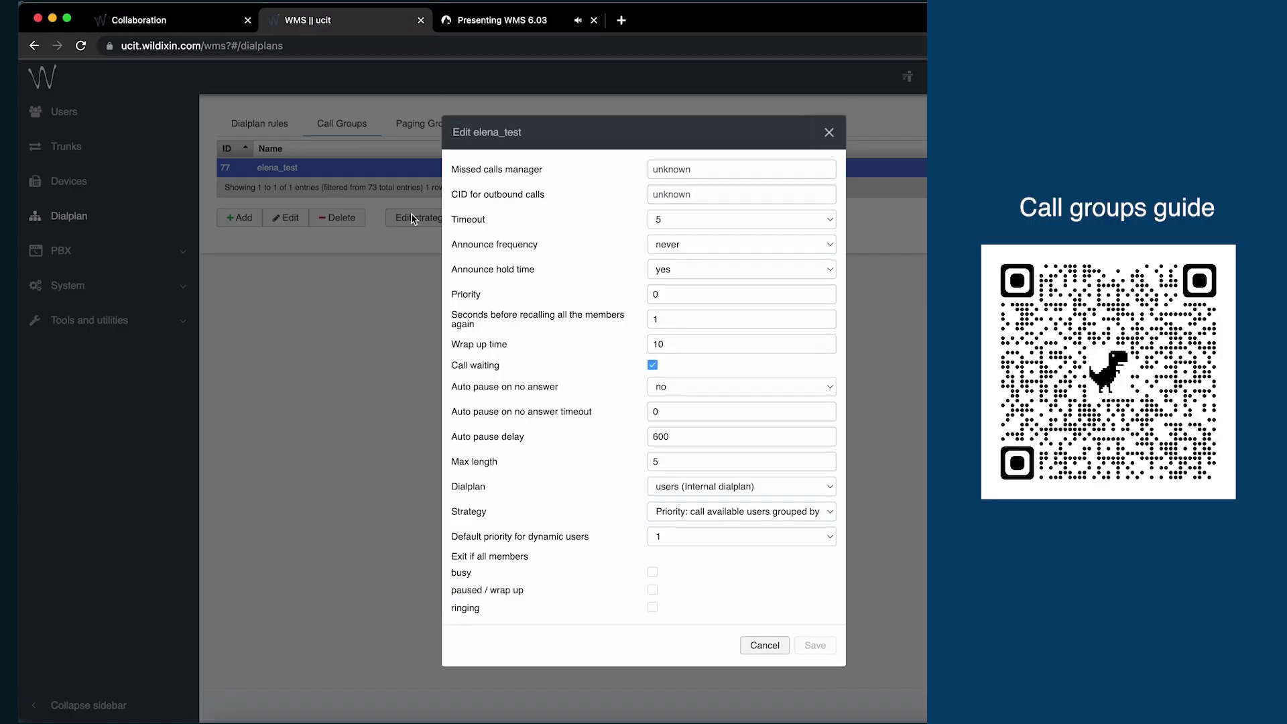
left_click(687, 508)
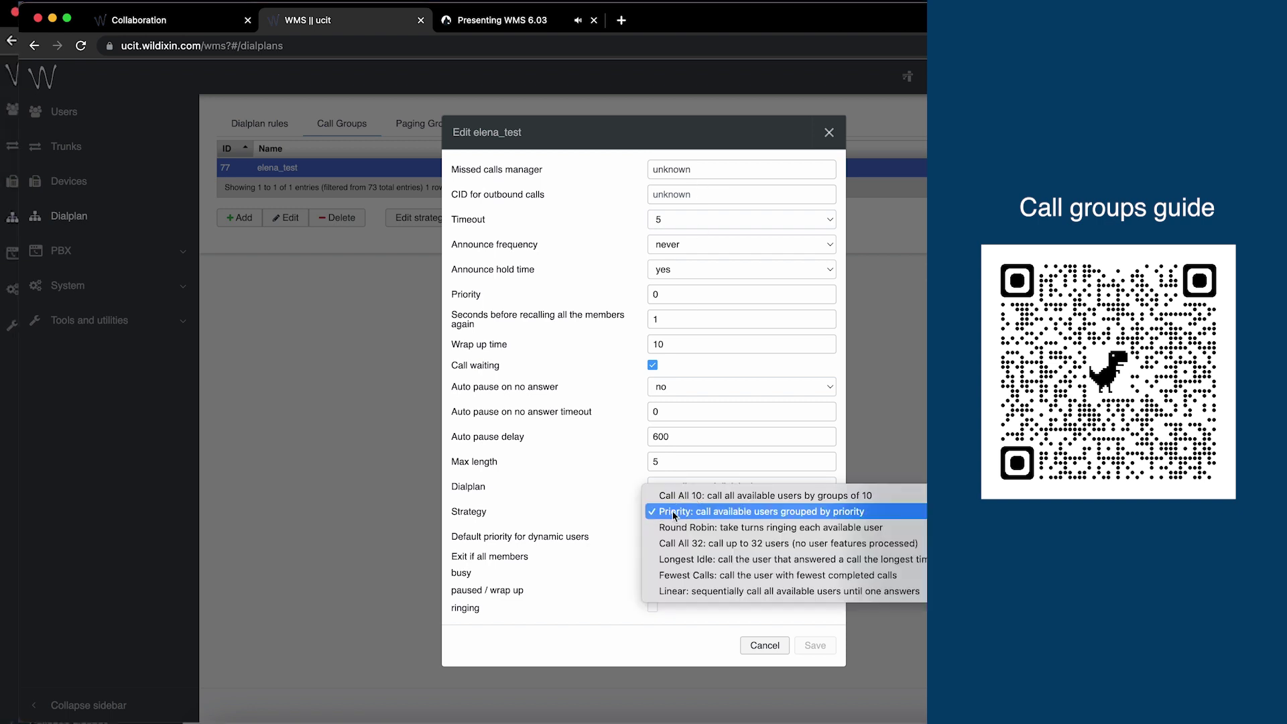
left_click(616, 512)
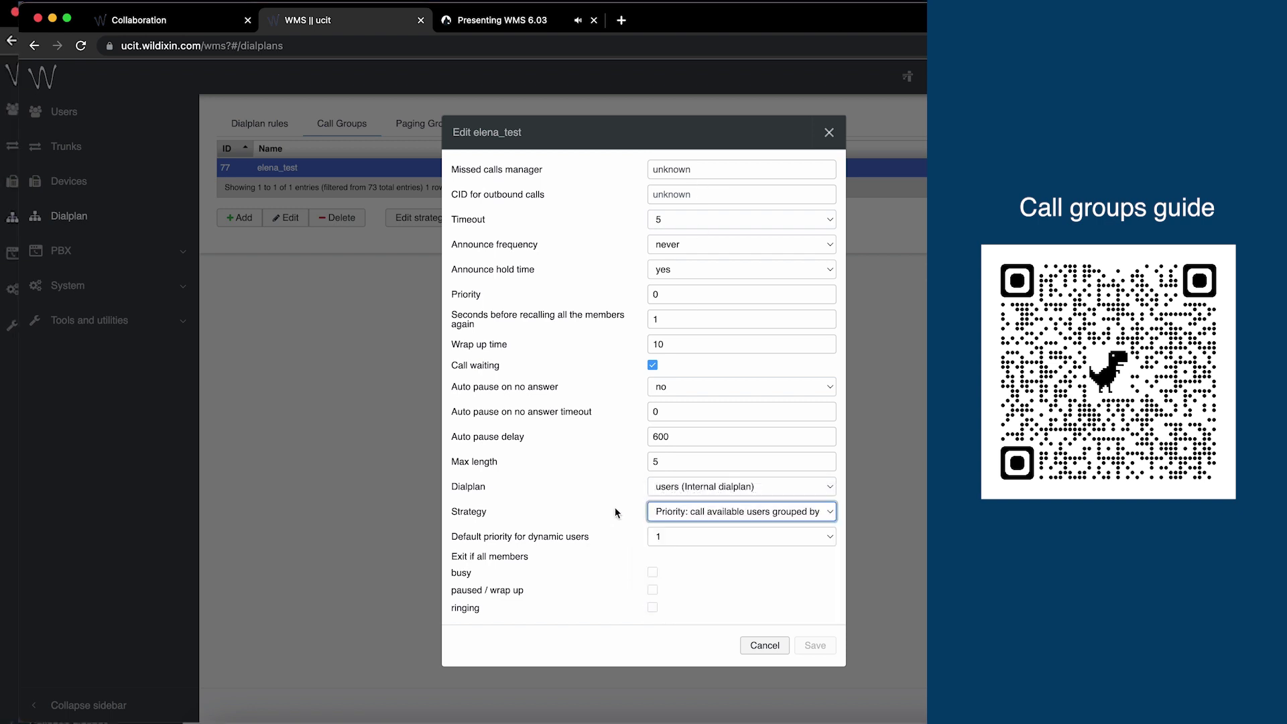
left_click(492, 537)
left_click(689, 536)
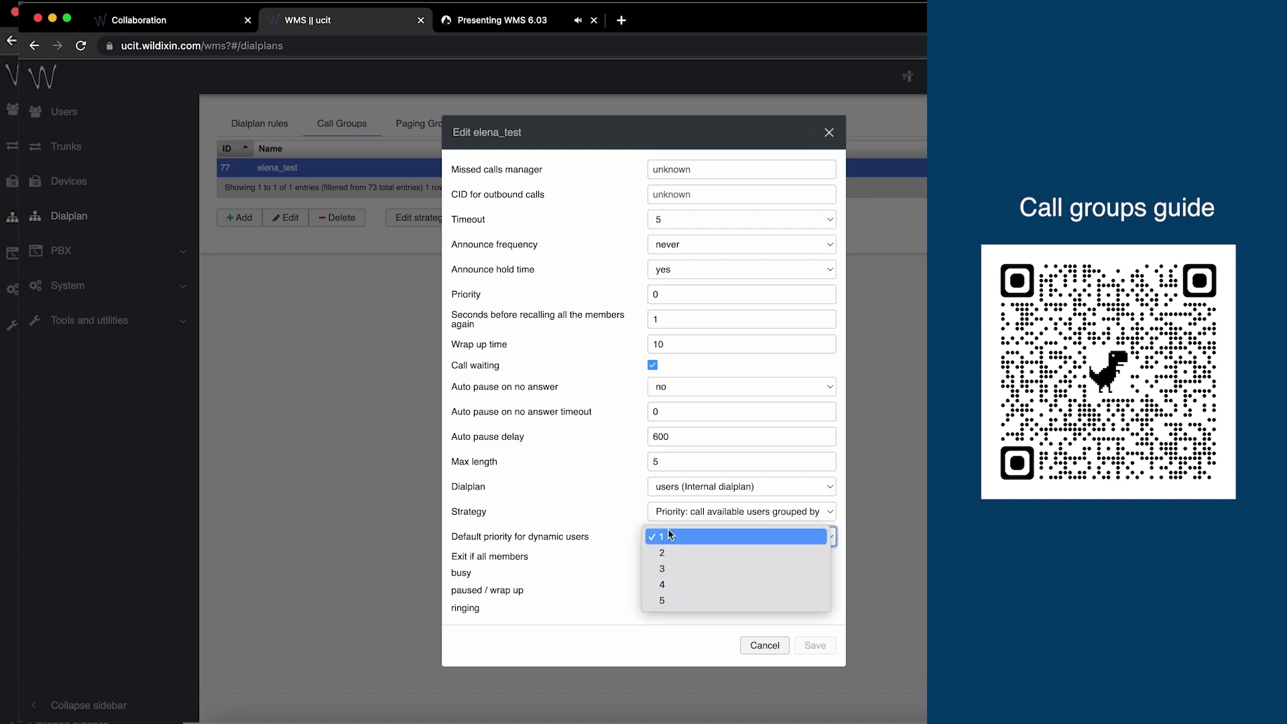
left_click(637, 515)
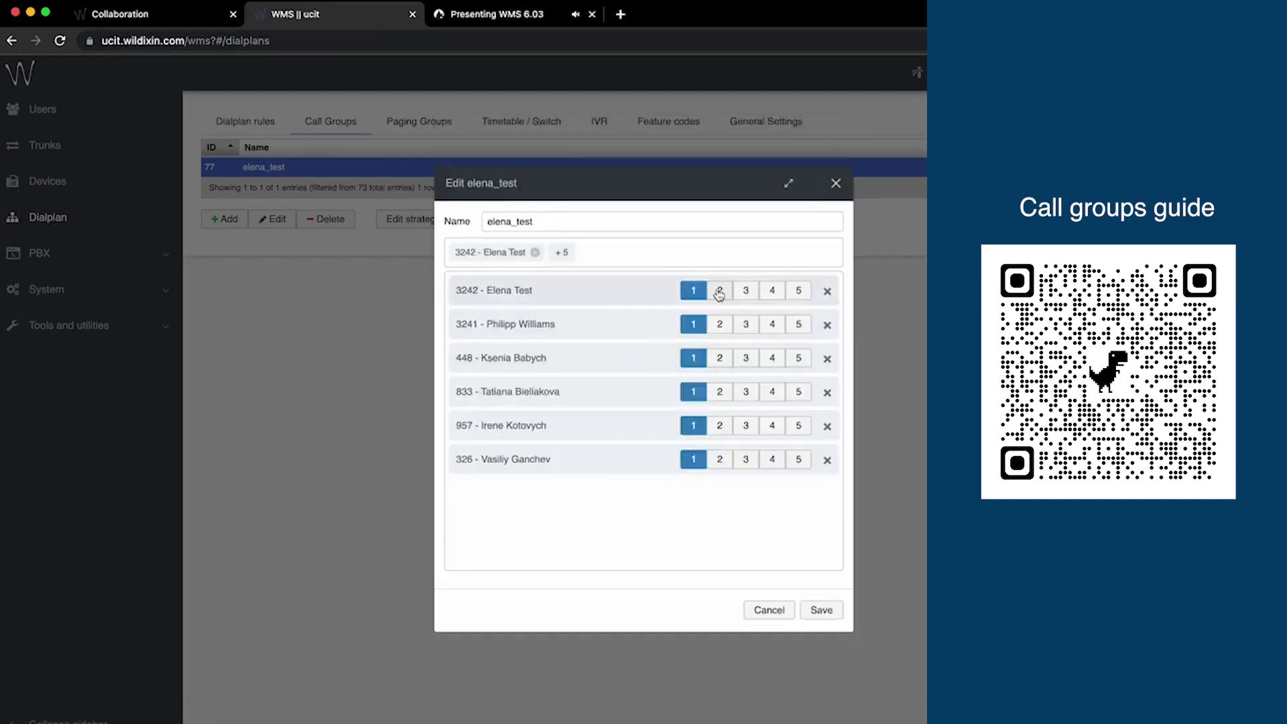
Tier the members: first two at priority 1, next two at 2, last two at 3.
left_click(719, 292)
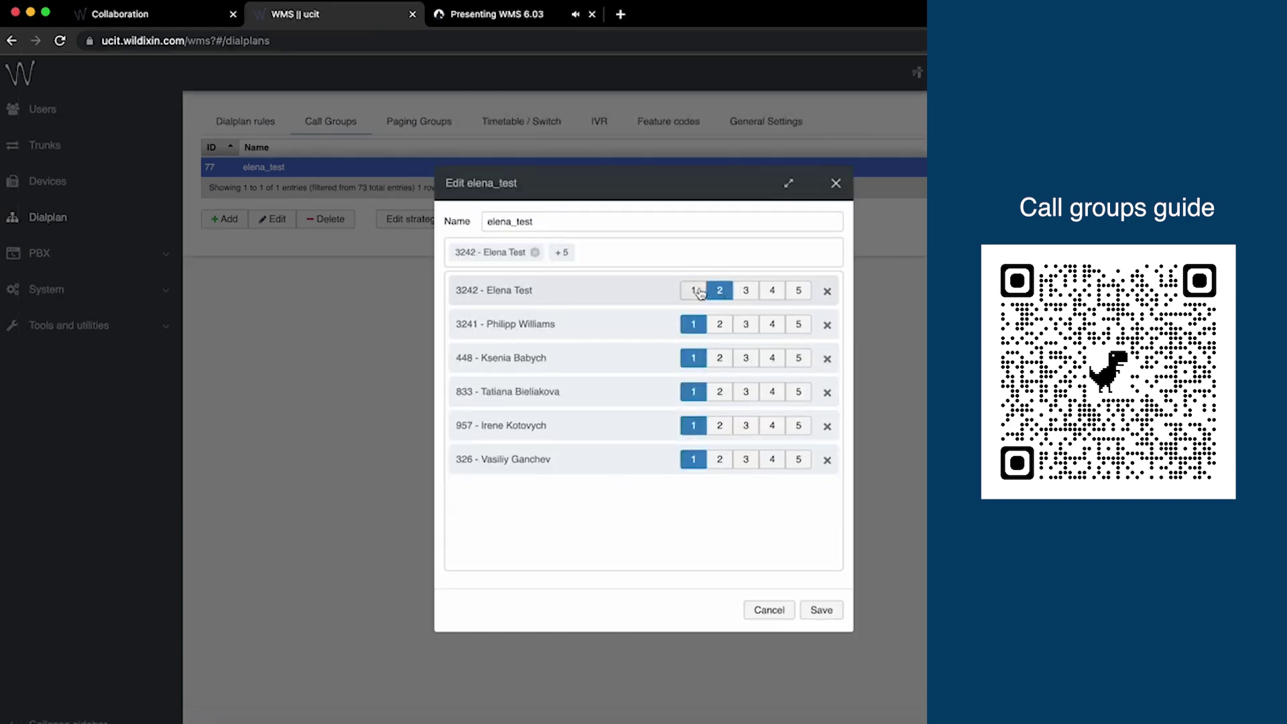
left_click(695, 290)
left_click(719, 358)
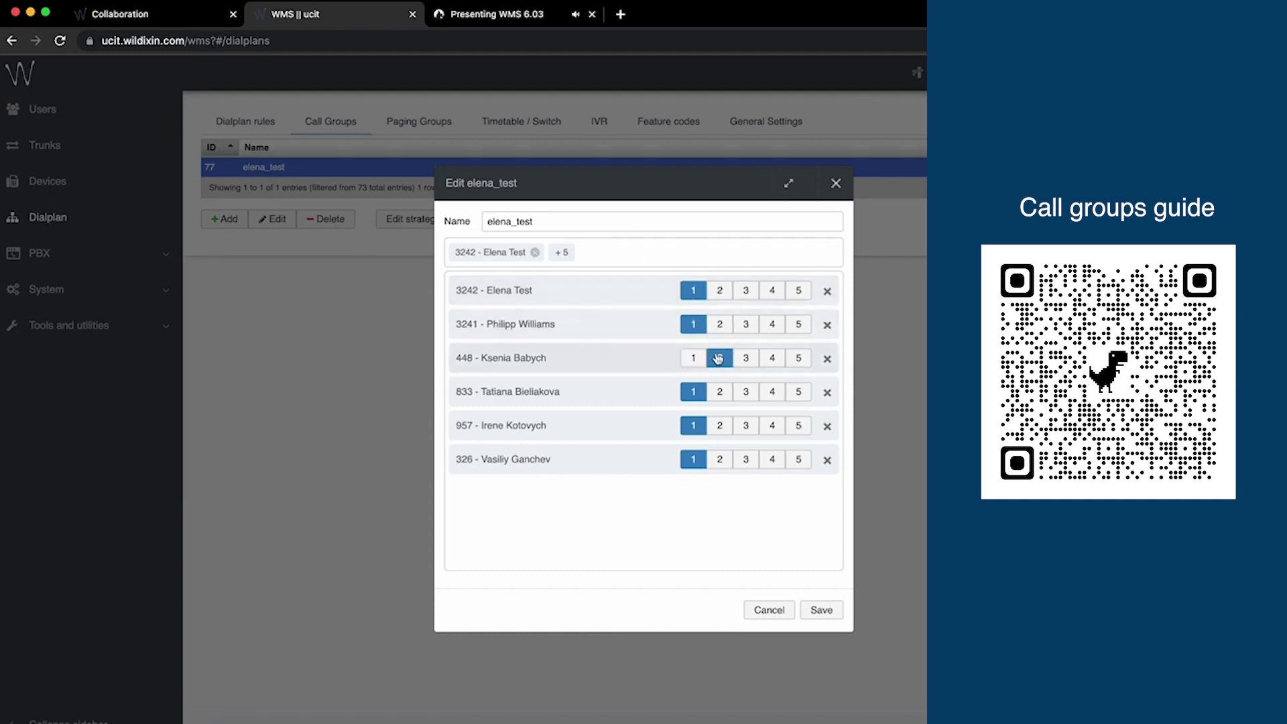
left_click(719, 392)
left_click(746, 426)
left_click(744, 459)
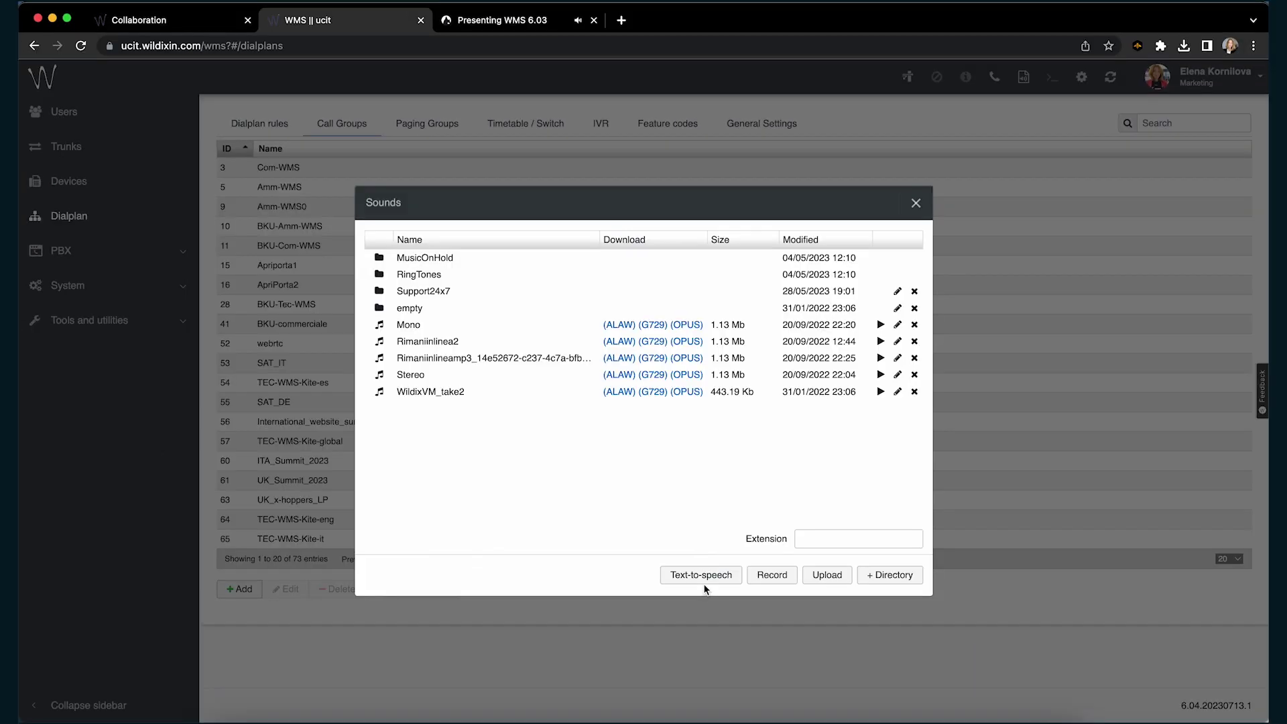
Switch TTS to the neural engine and set TTS Voice to Joey (US English).
left_click(702, 576)
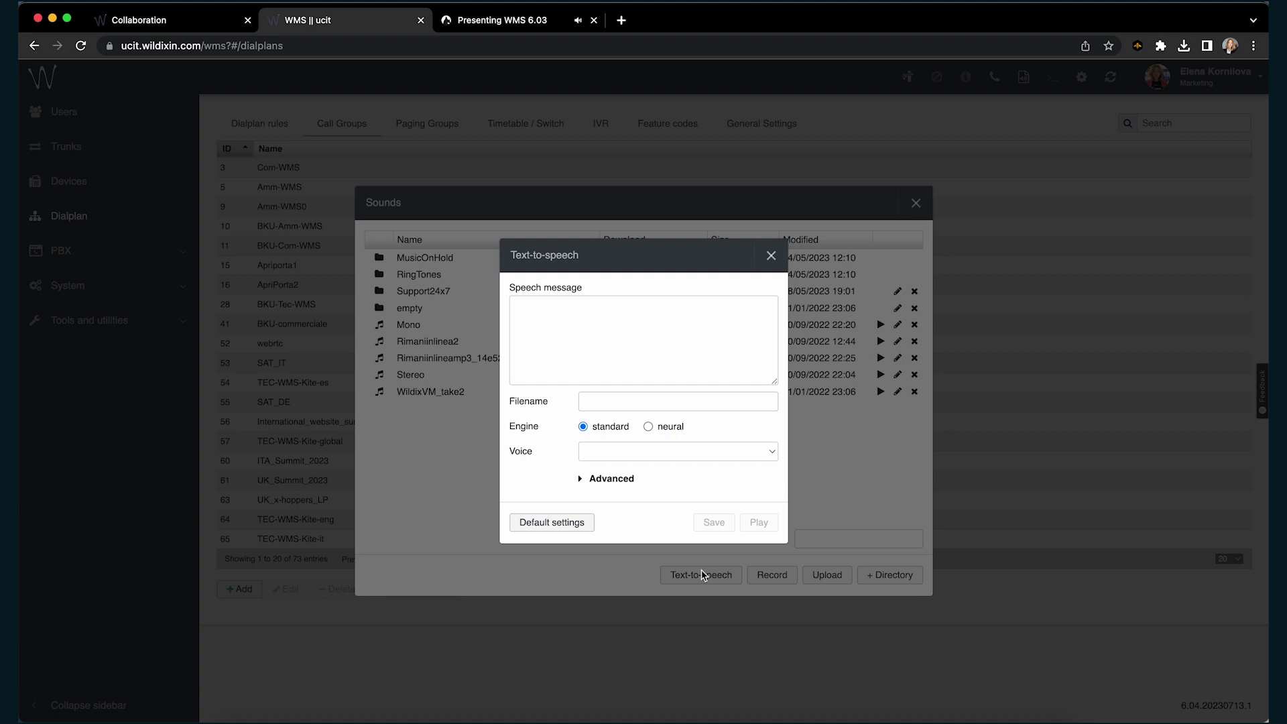
left_click(649, 426)
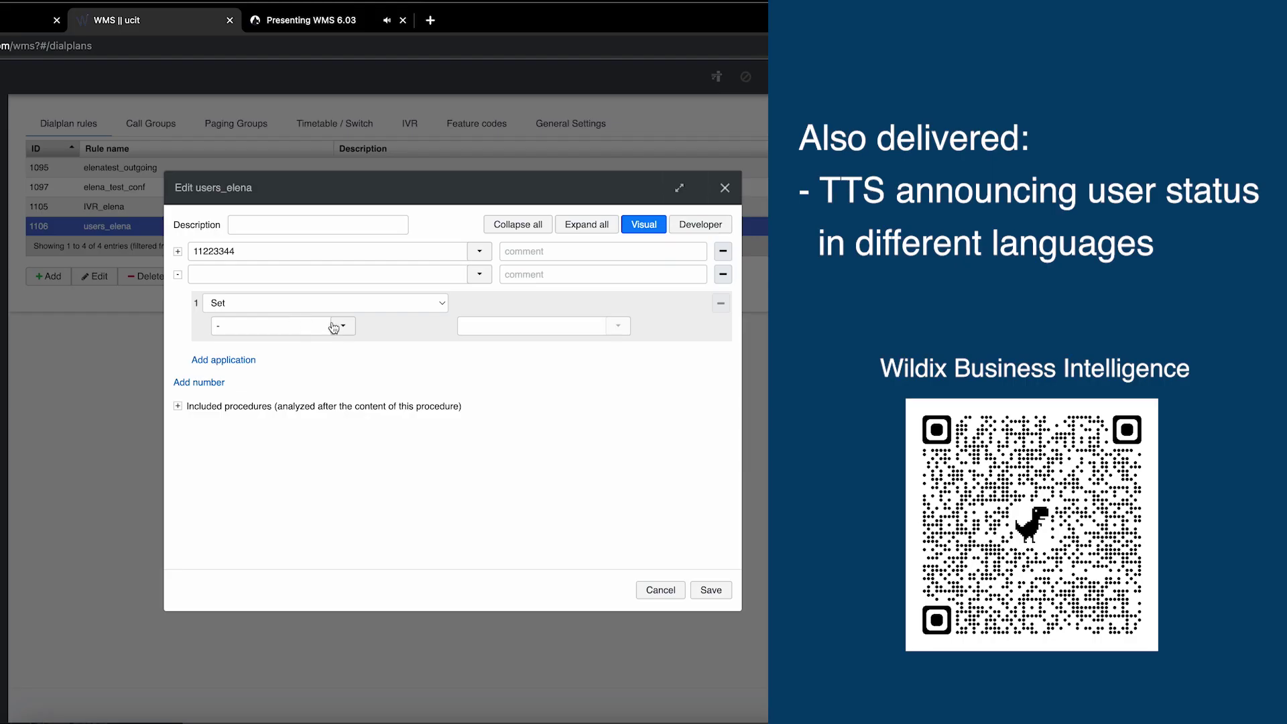
left_click(335, 328)
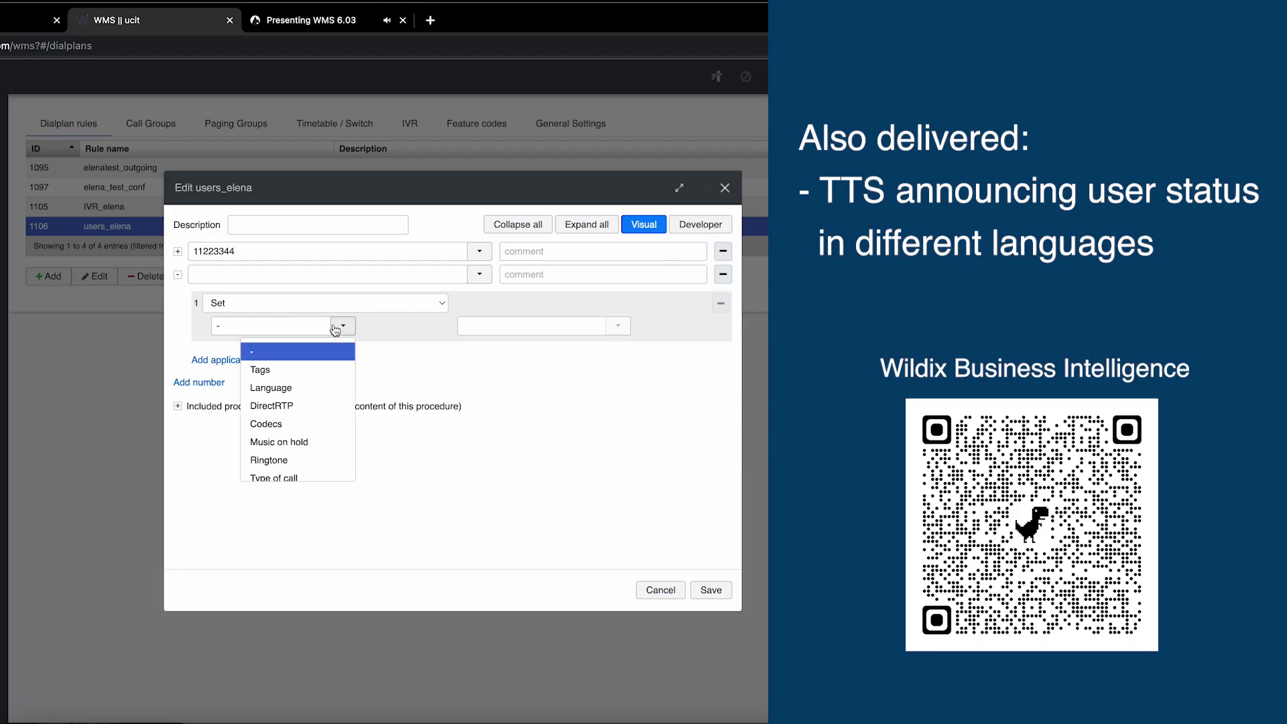
scroll(325, 398, "down", 3)
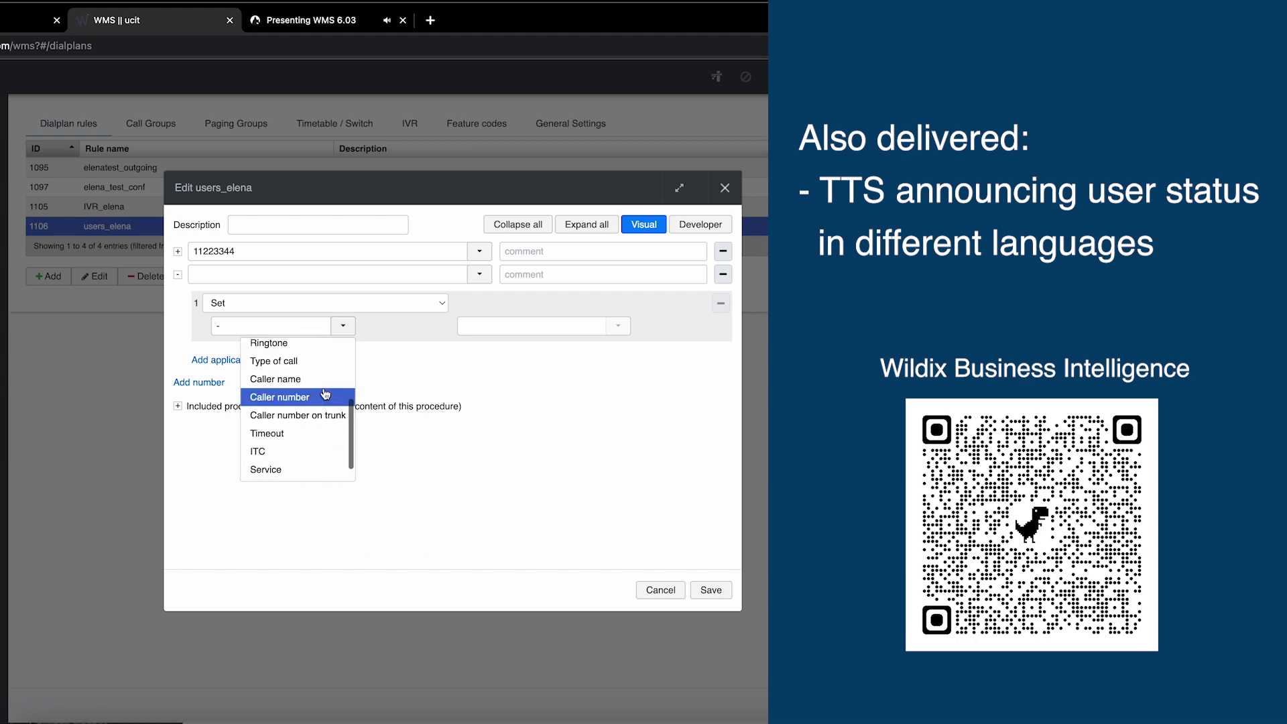
left_click(295, 467)
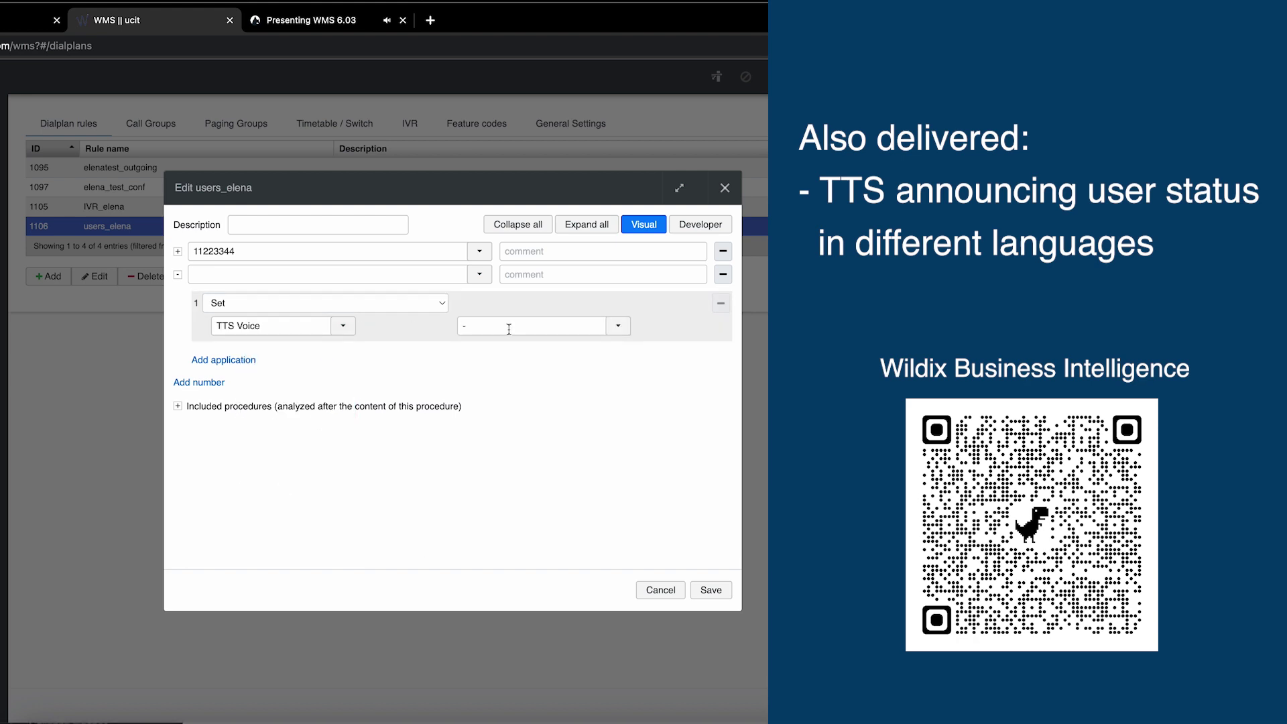
left_click(620, 329)
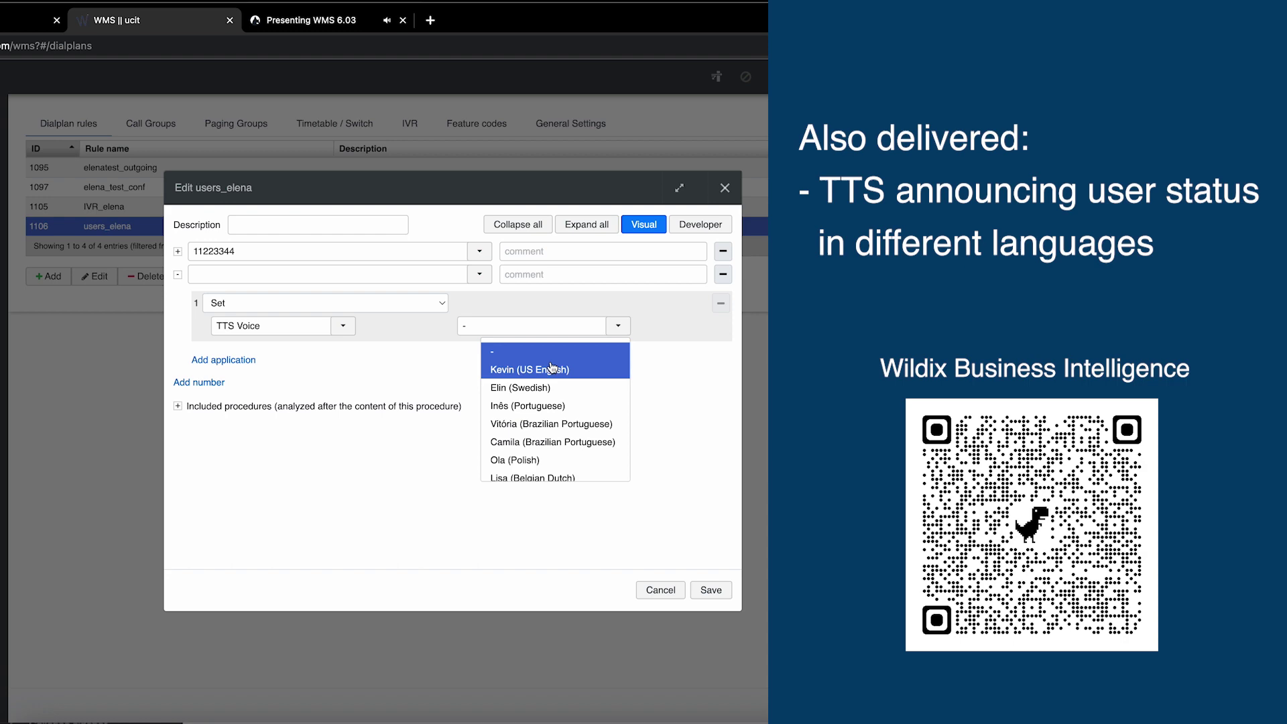
left_click(559, 399)
Add a Play sound step with the text 'Welcome to the Wildix U'.
left_click(214, 366)
left_click(335, 571)
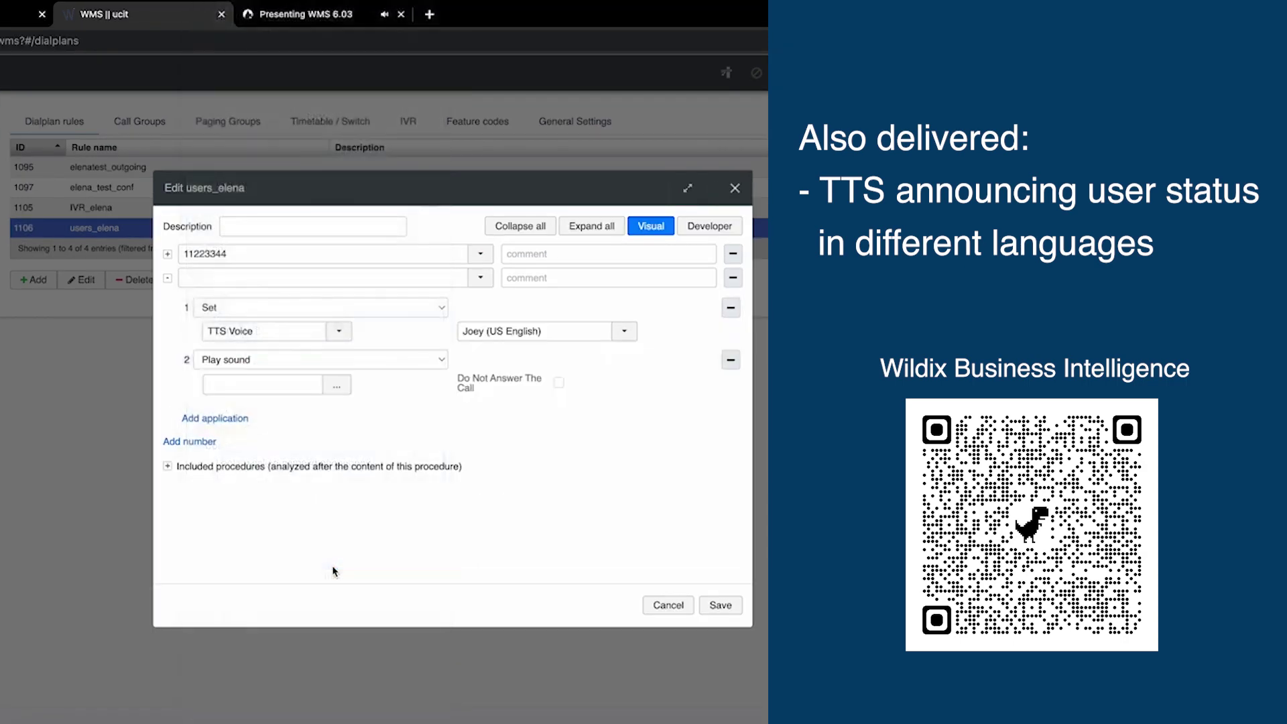
left_click(271, 388)
type("Welcome to th")
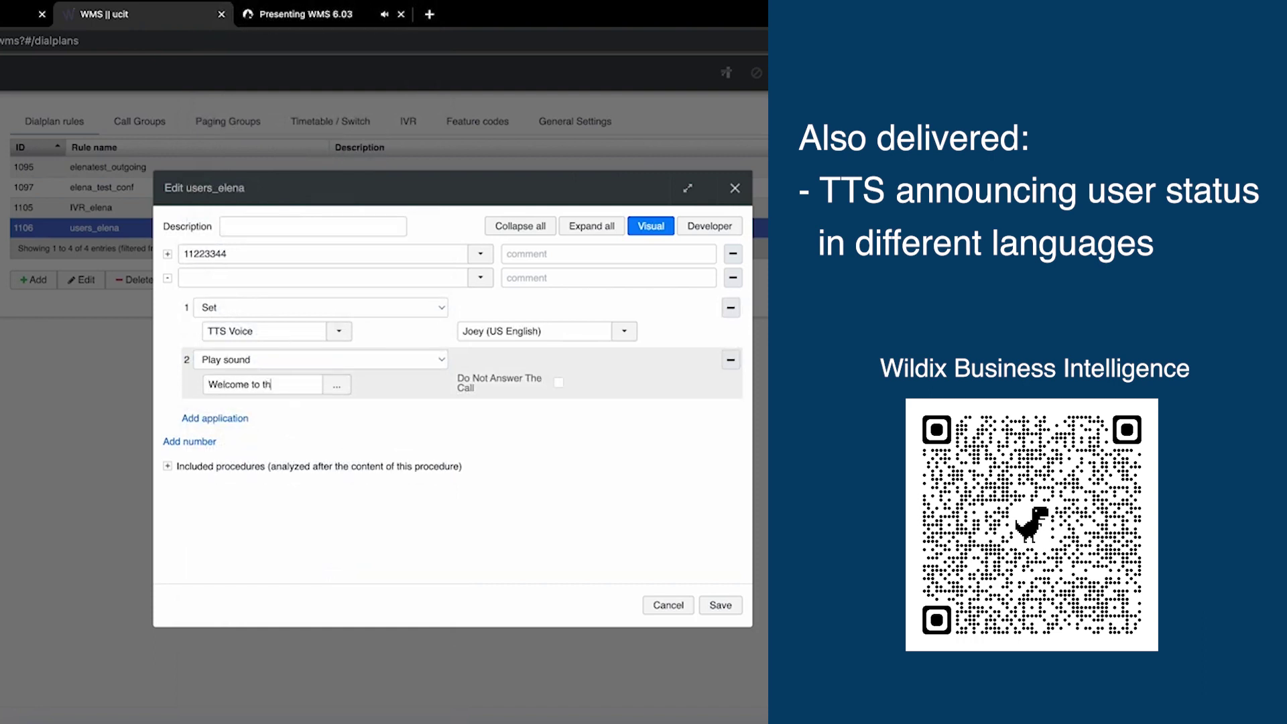
type("e Wildix U")
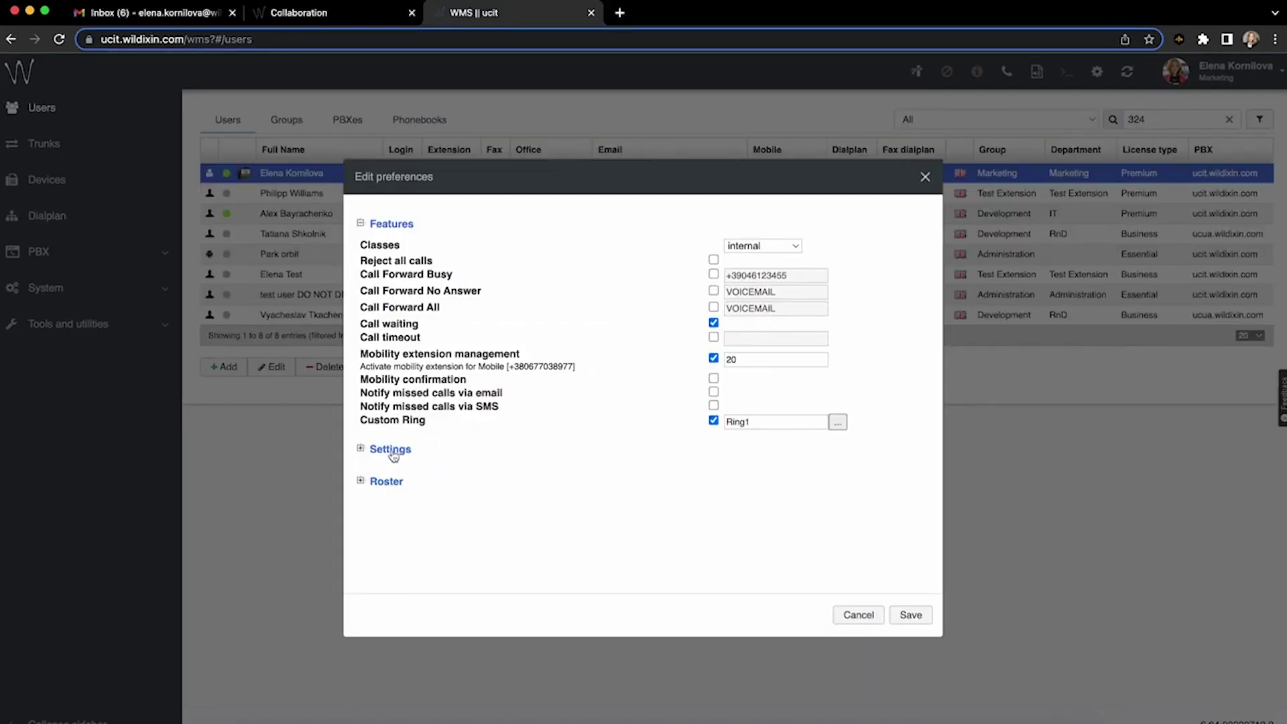
Expand the Settings and Roster preferences and inspect the Predefined Statuses and Function keys fields.
left_click(364, 450)
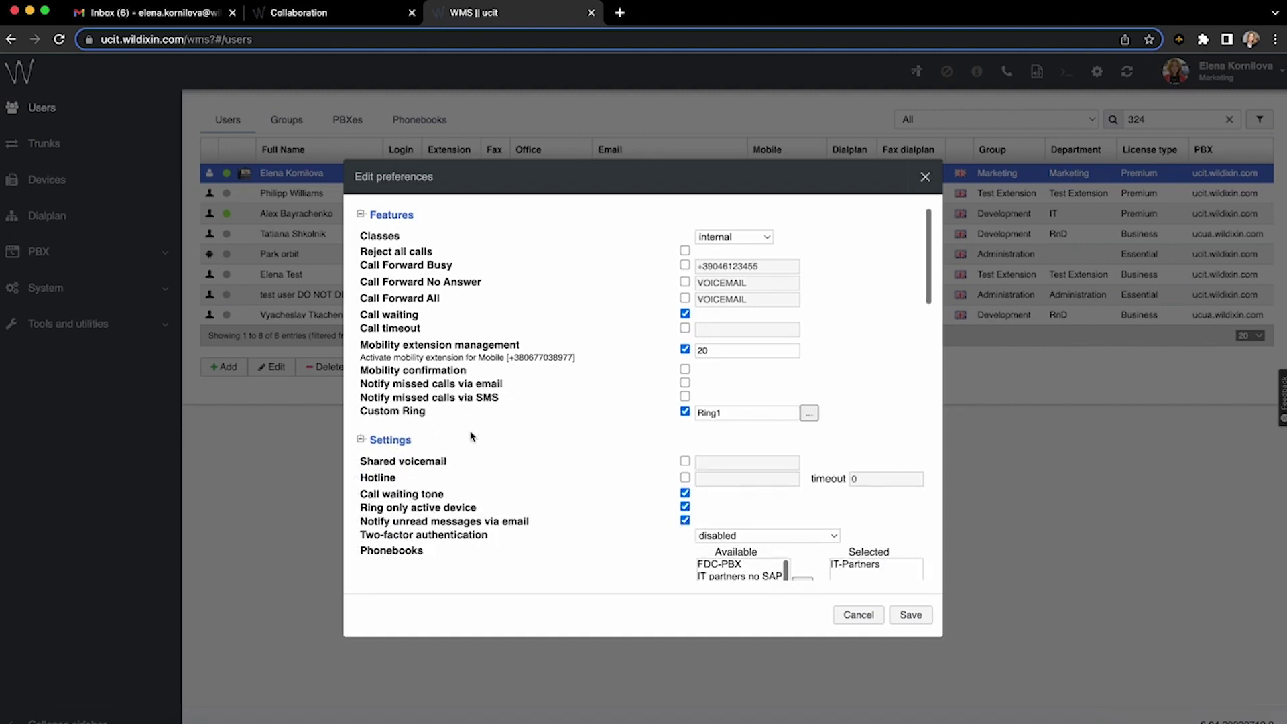
scroll(471, 436, "down", 10)
scroll(471, 437, "down", 5)
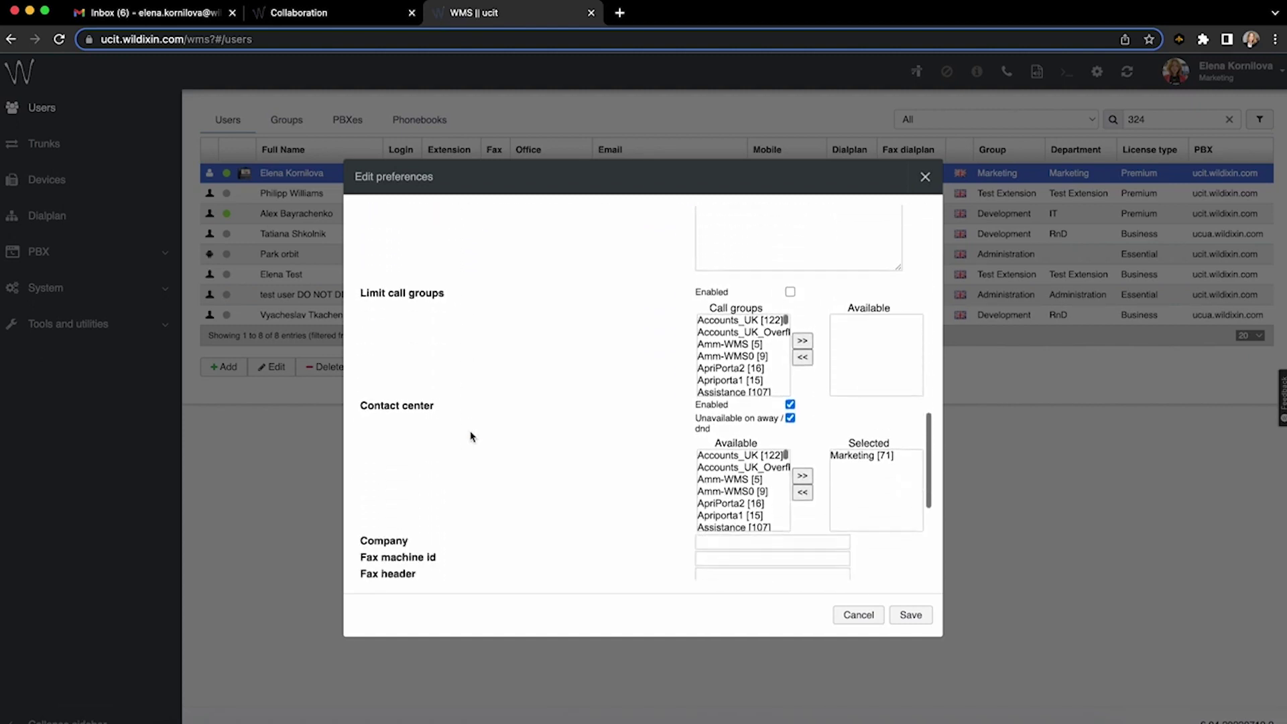
left_click(388, 542)
scroll(474, 460, "down", 4)
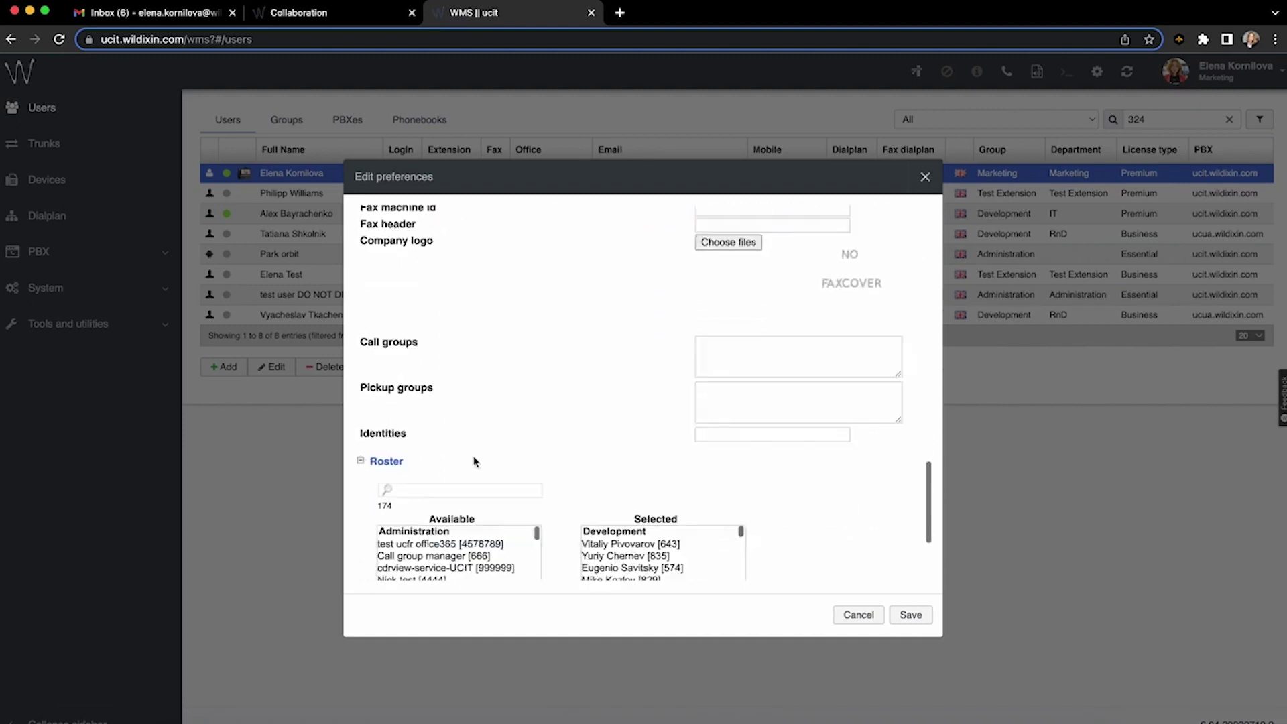
scroll(492, 441, "down", 10)
scroll(551, 340, "up", 10)
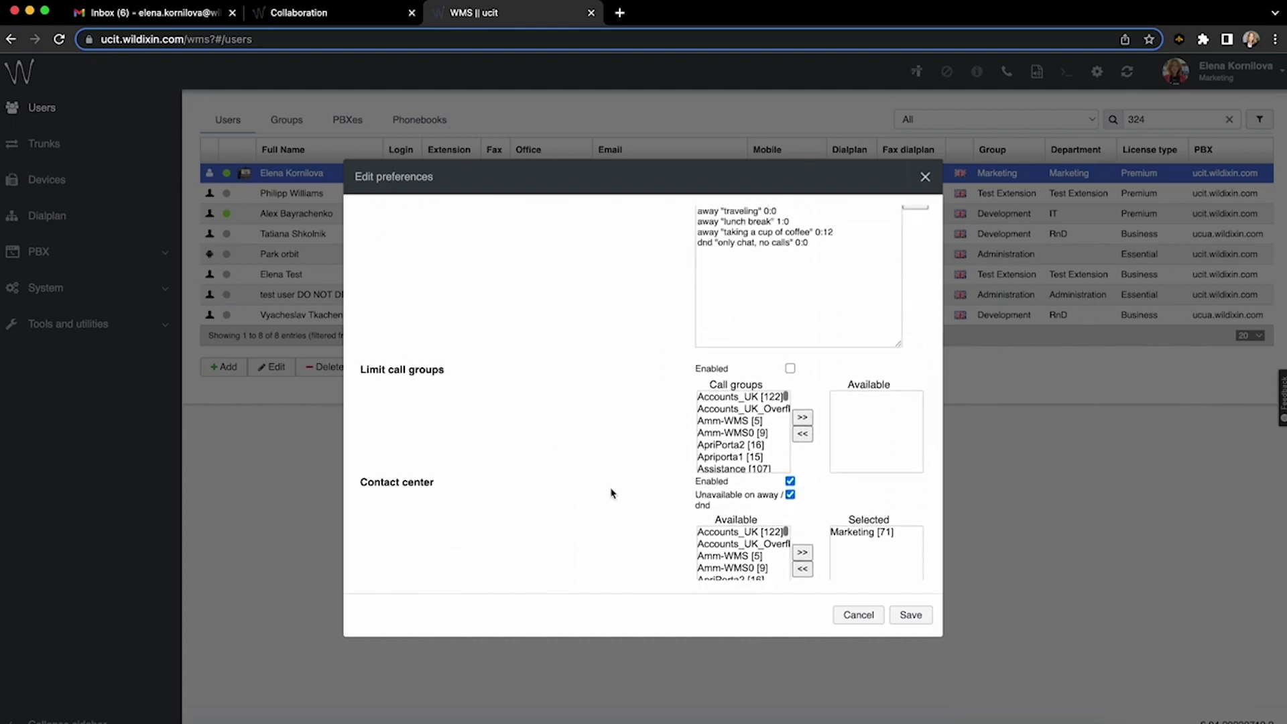
scroll(612, 492, "up", 4)
left_click(746, 409)
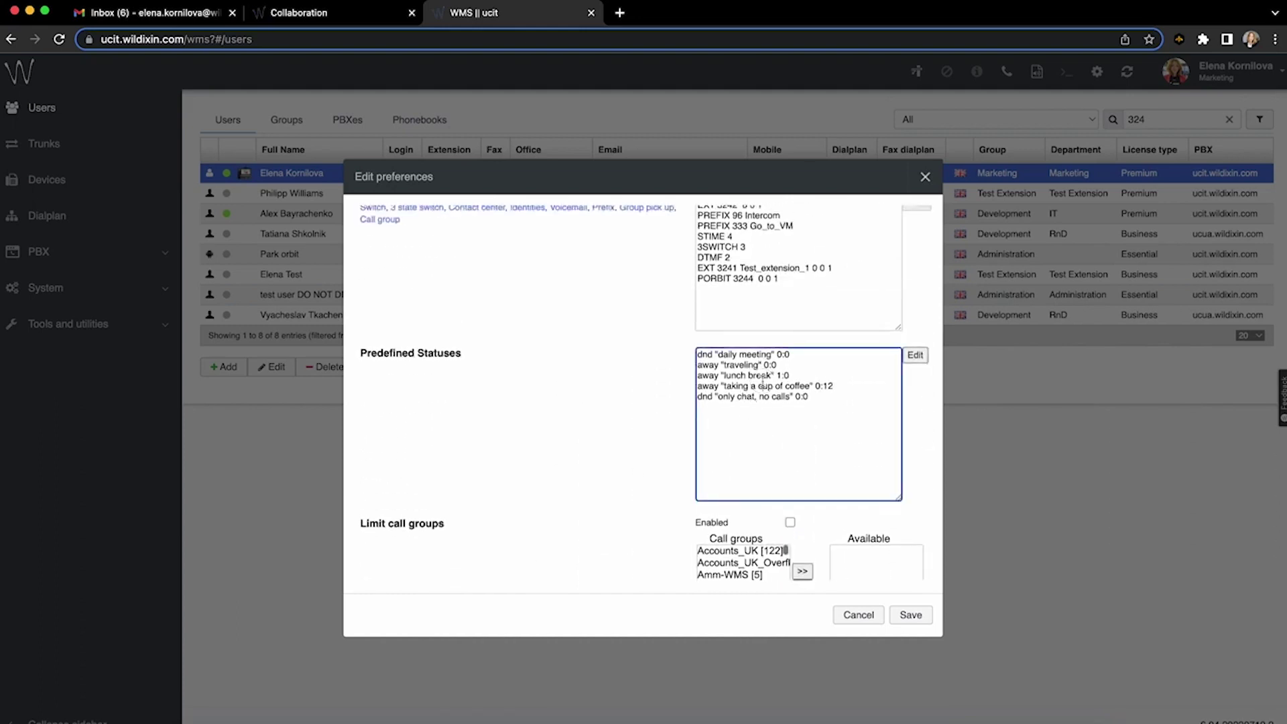
scroll(762, 381, "up", 3)
left_click(763, 381)
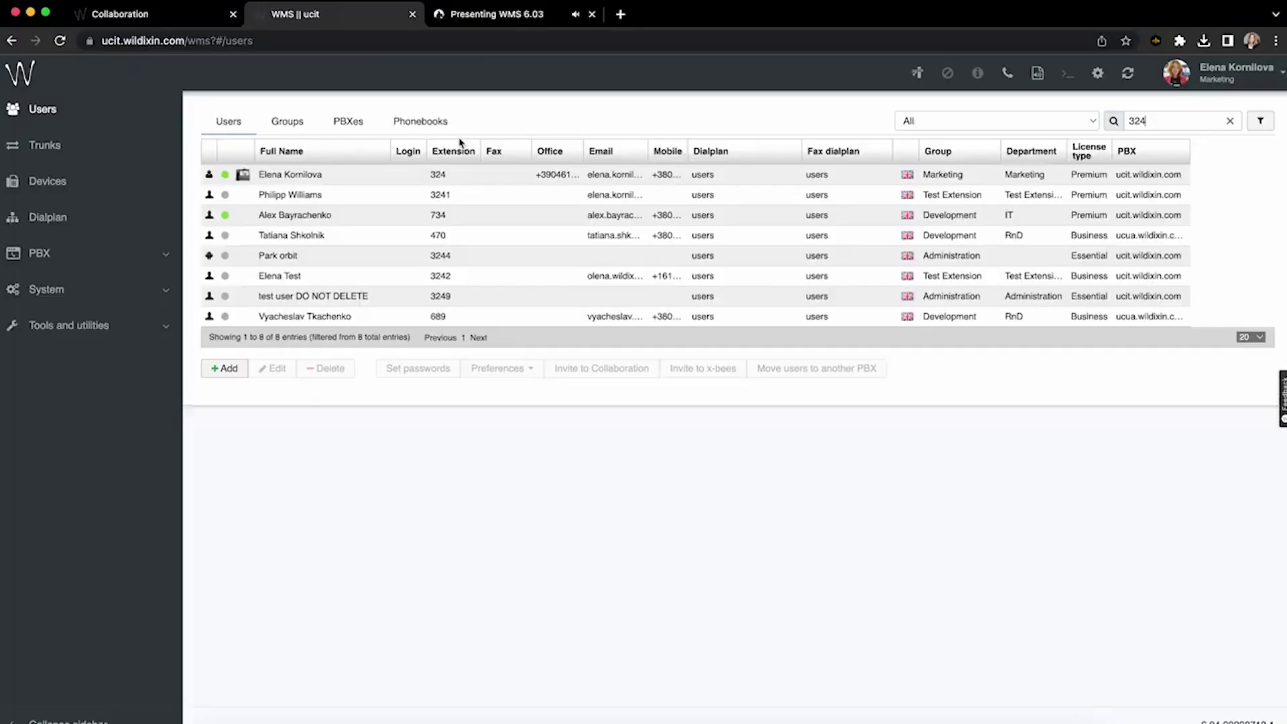
Select both the 3241 and 3242 user rows together in the Users list.
left_click(308, 196)
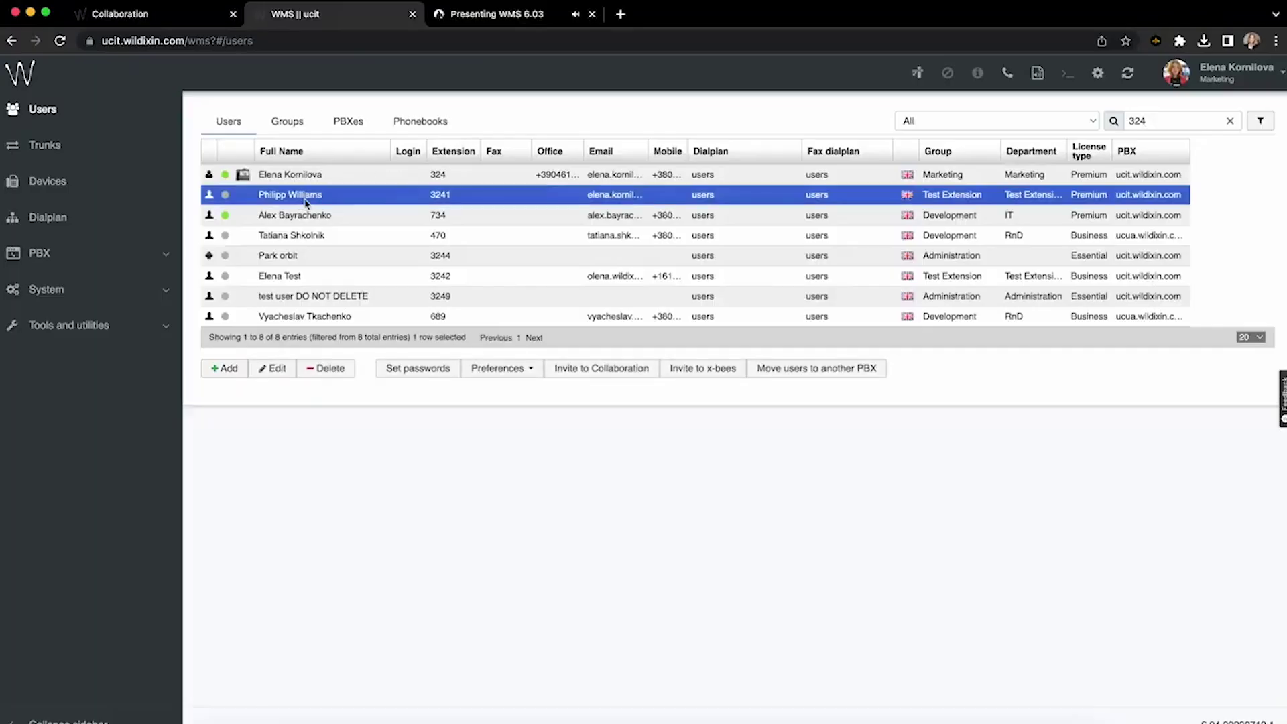
left_click(300, 278, "shift")
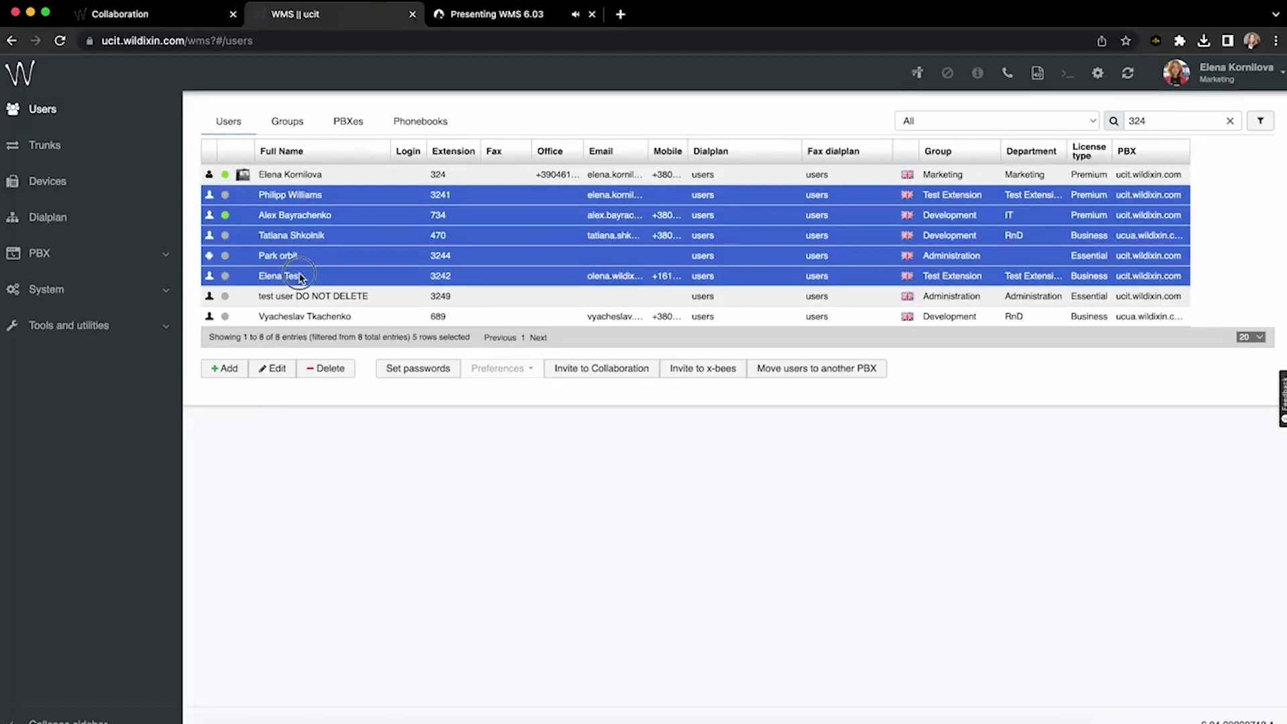
left_click(300, 278)
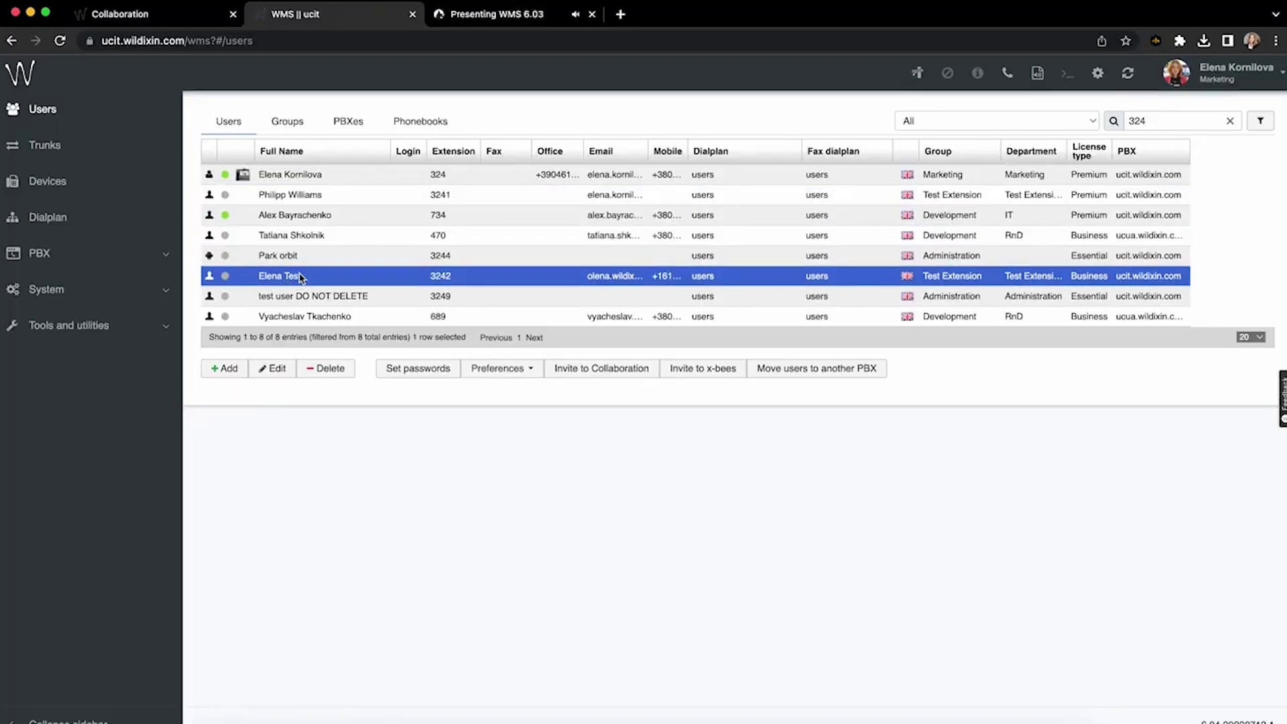
left_click(306, 196, "super")
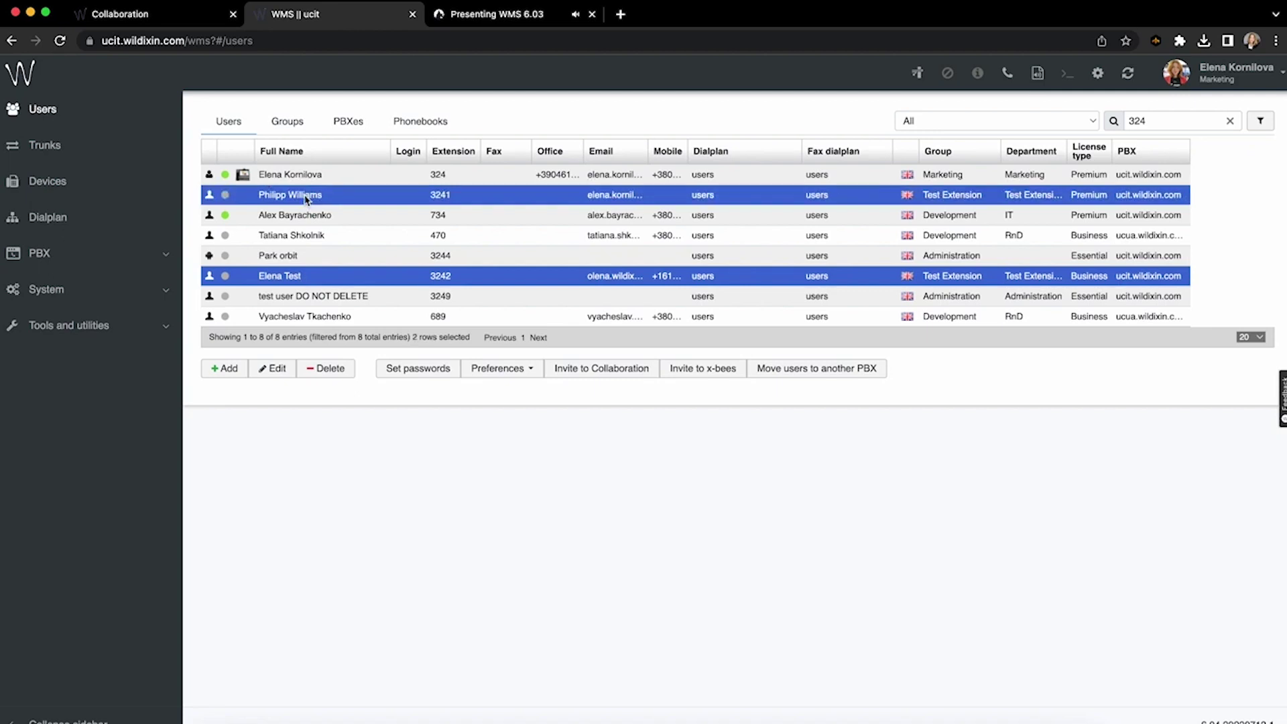
Start Copy preferences from user and choose user 324 as the source for both selected users.
left_click(534, 368)
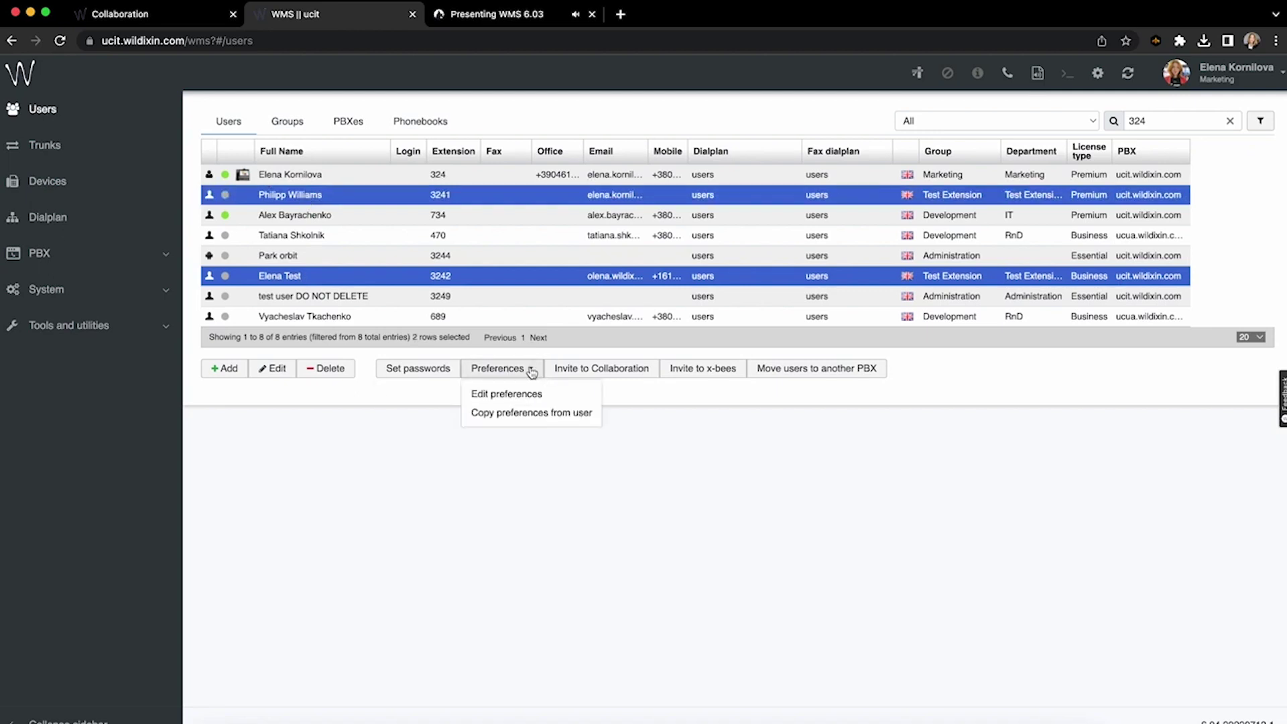
left_click(512, 416)
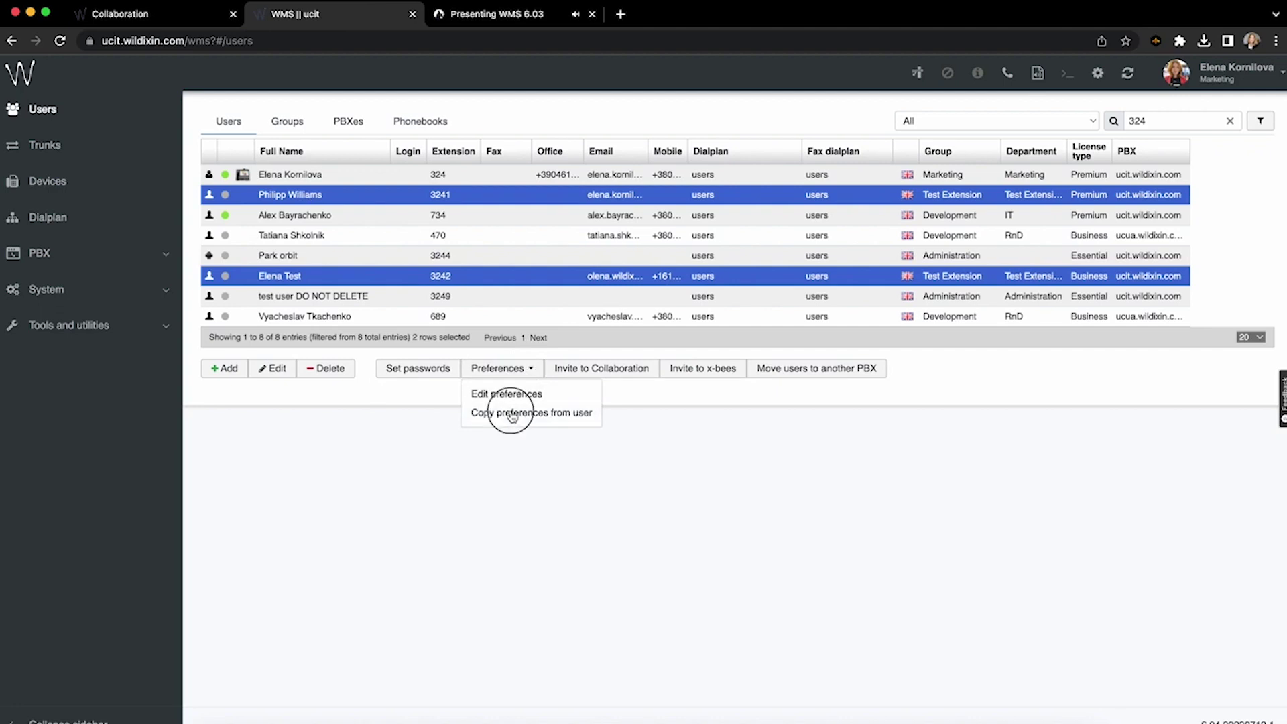
left_click(586, 402)
type("elena")
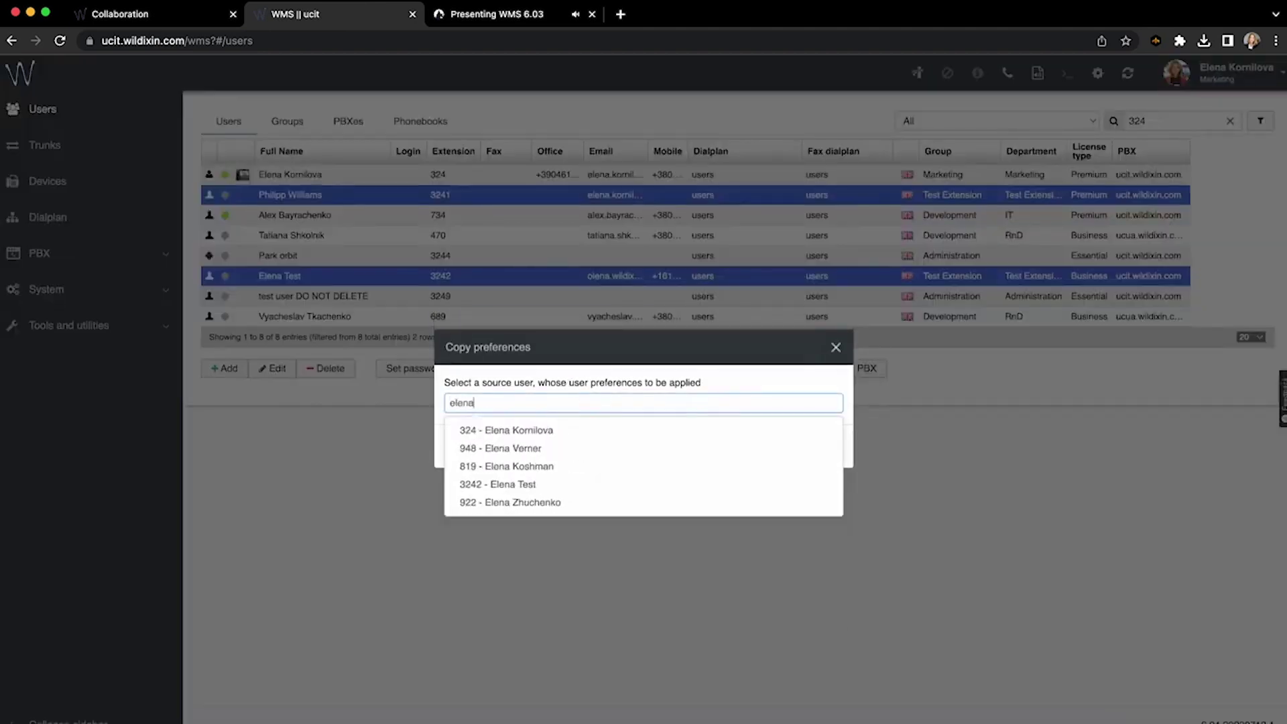
left_click(529, 431)
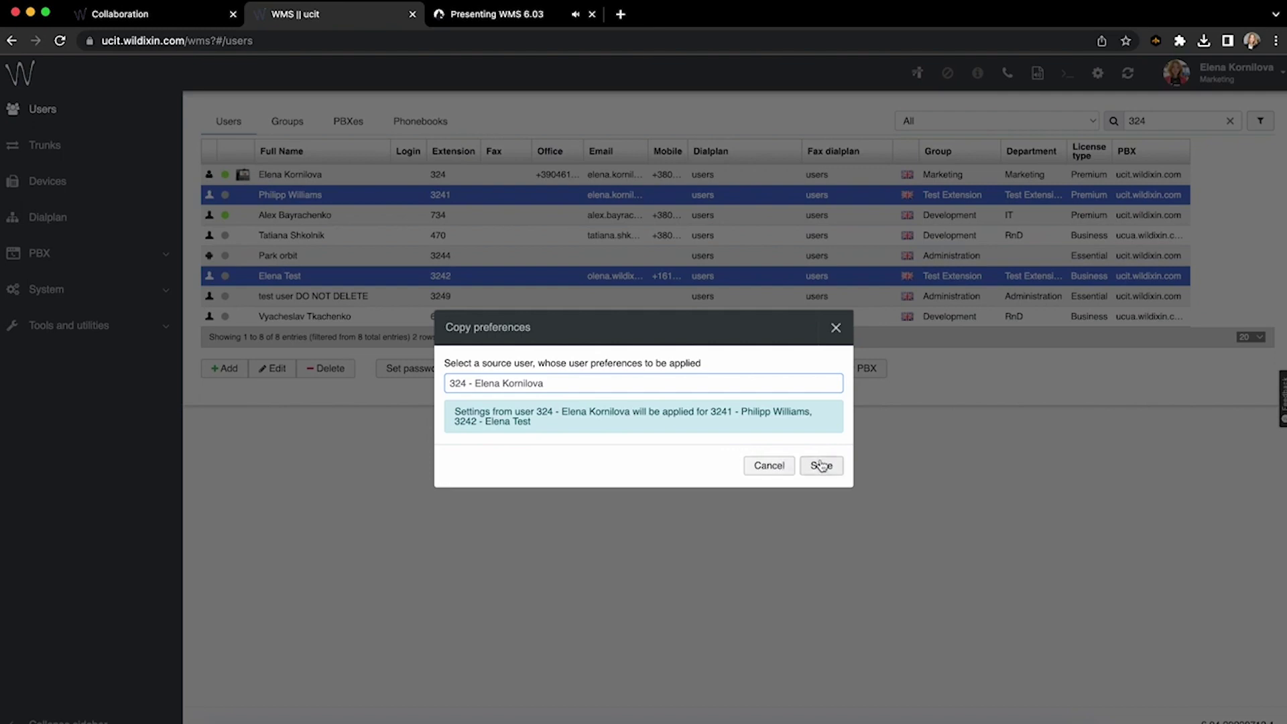
Save the preference copy, then review the QA group's permissions.
left_click(836, 329)
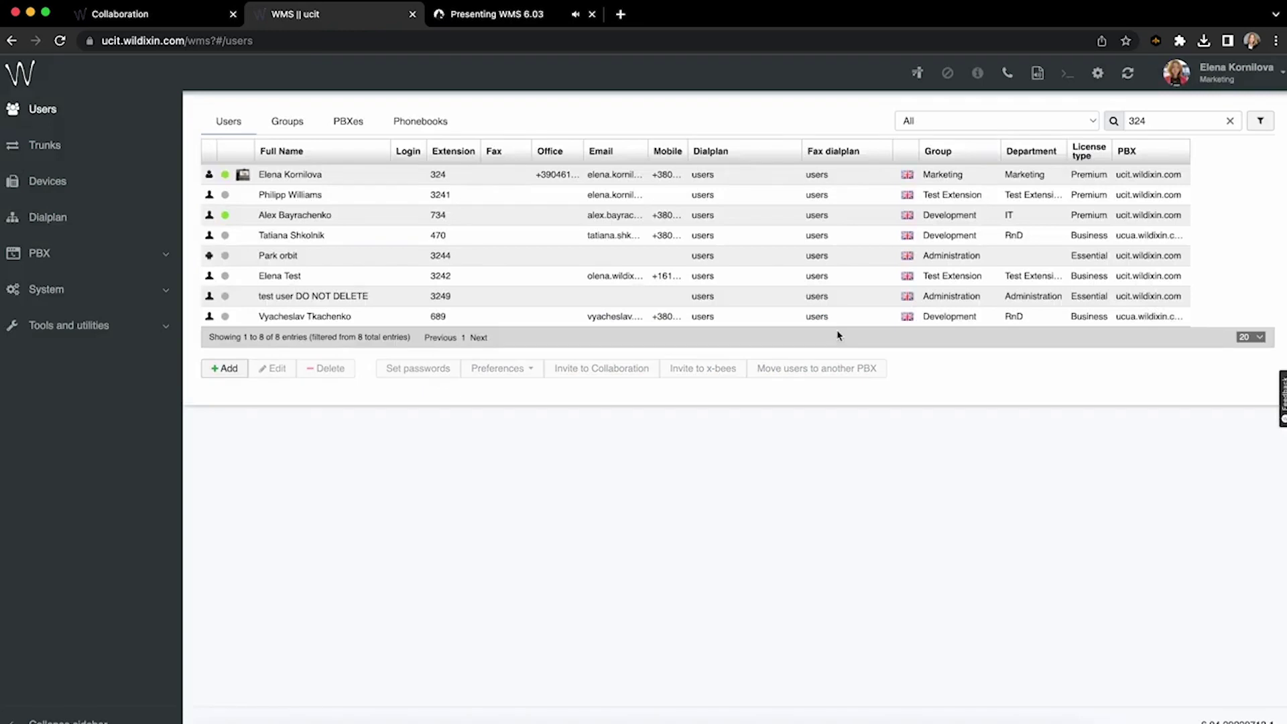
left_click(295, 122)
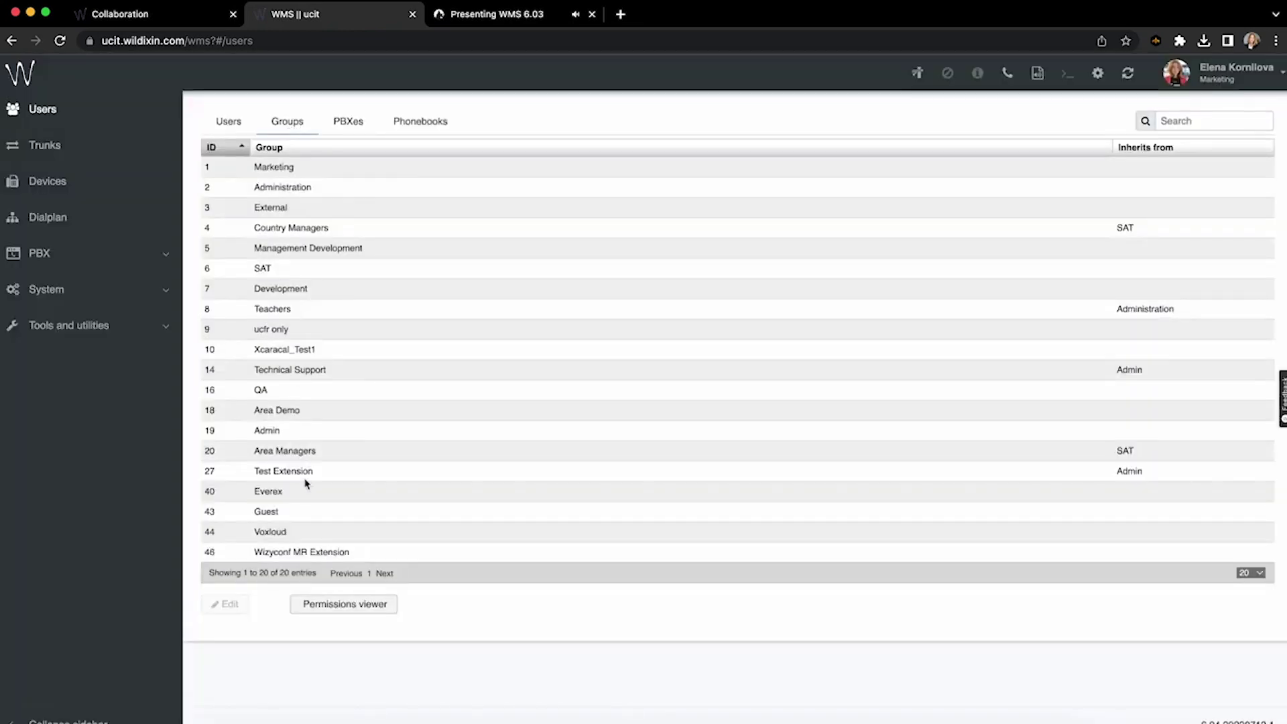
double_click(289, 388)
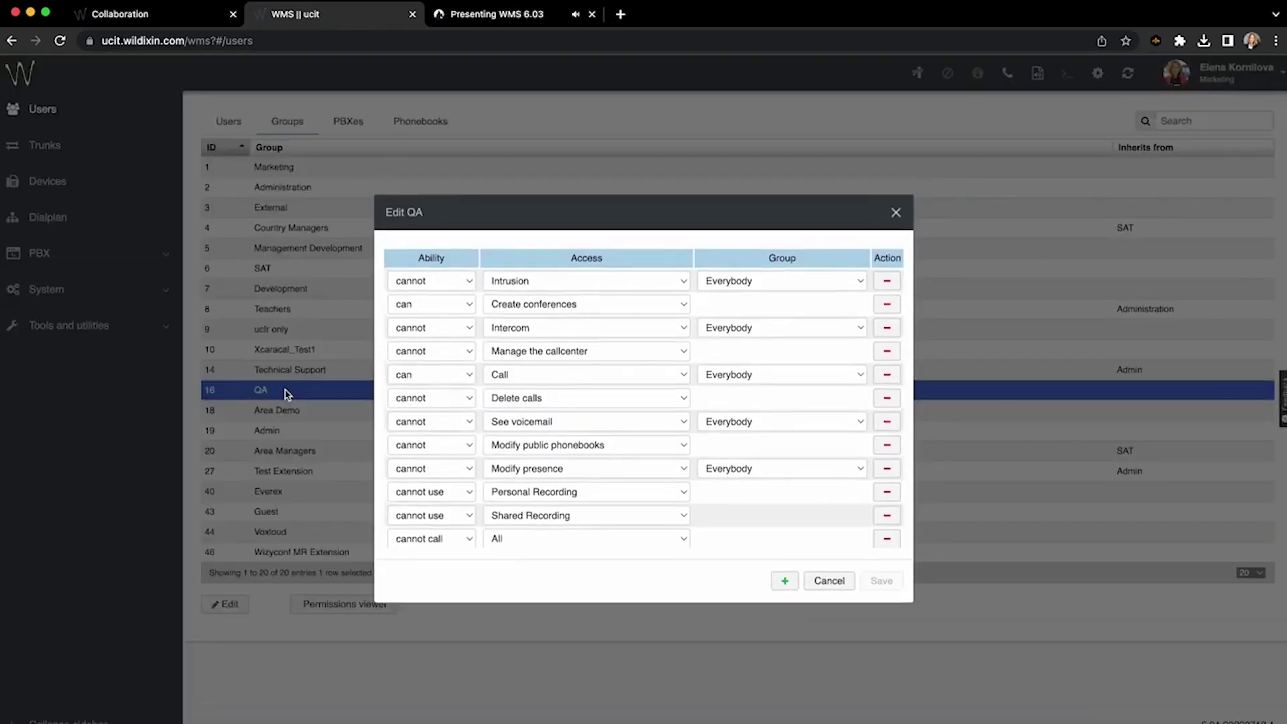
scroll(489, 432, "down", 5)
left_click(895, 212)
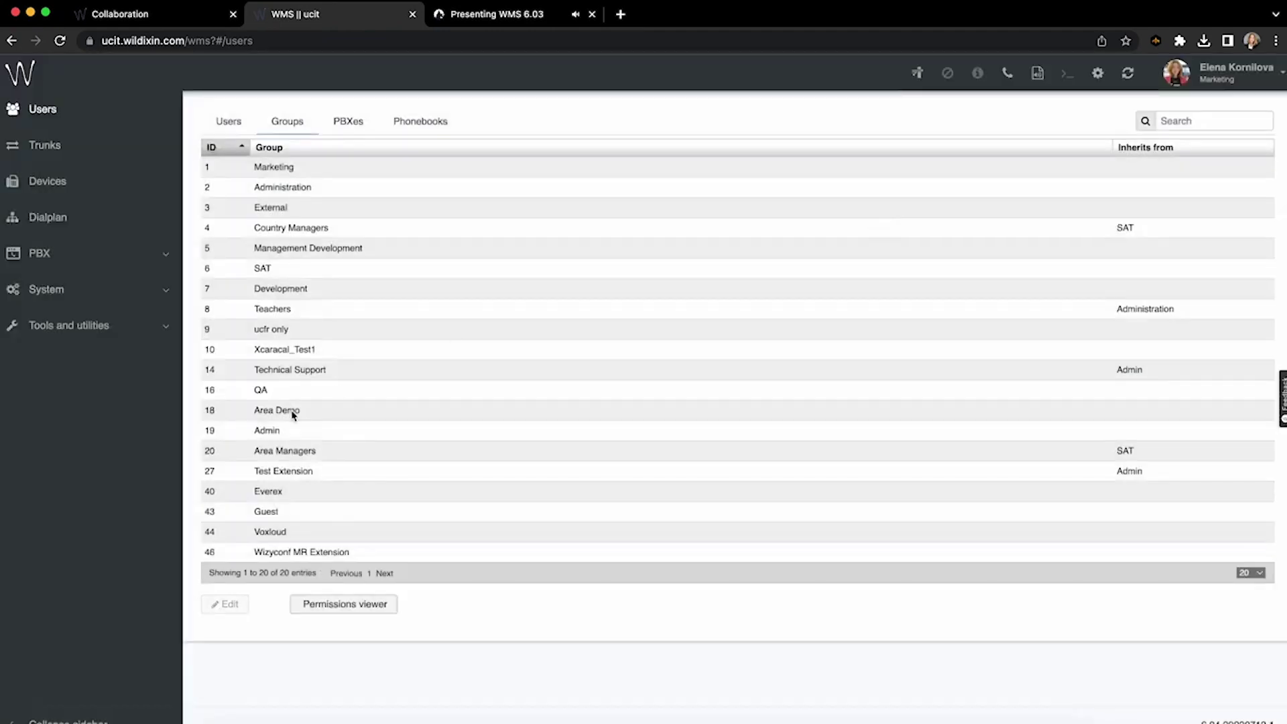
Review the Area Demo group's permissions.
double_click(290, 410)
scroll(556, 373, "down", 2)
scroll(556, 373, "down", 2)
left_click(895, 212)
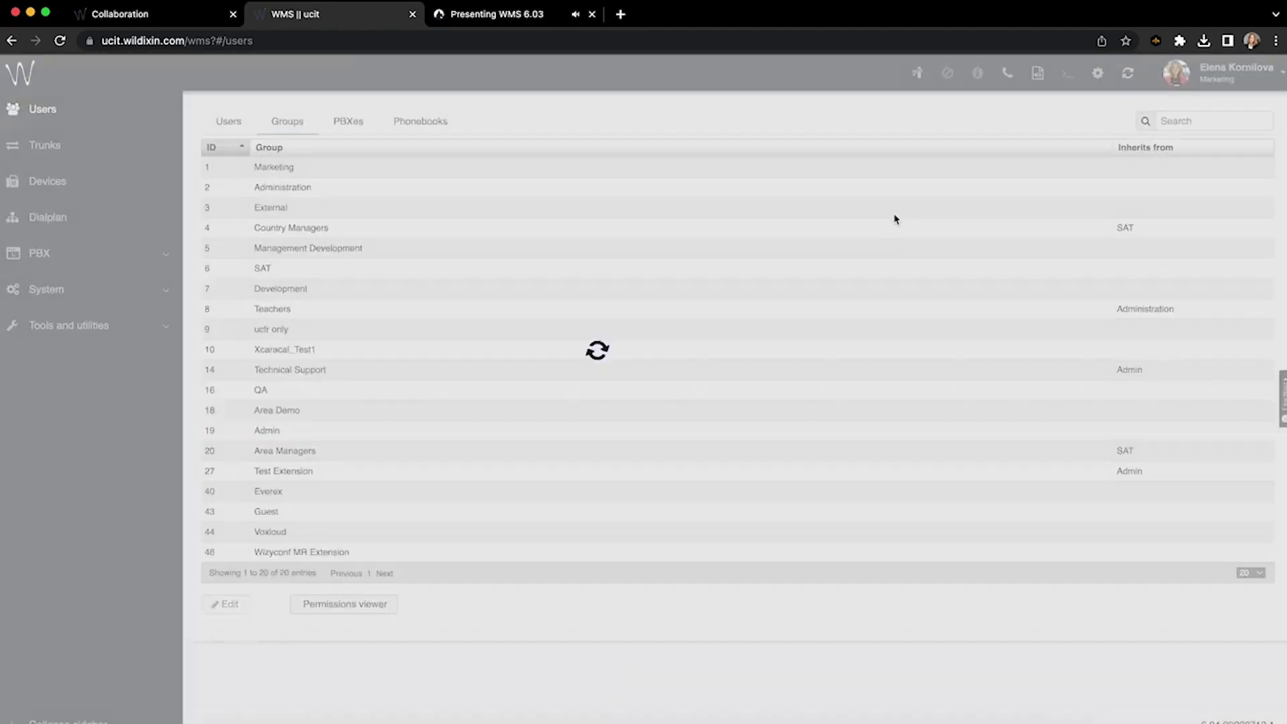
Browse the permissions overview grid covering all groups.
left_click(333, 611)
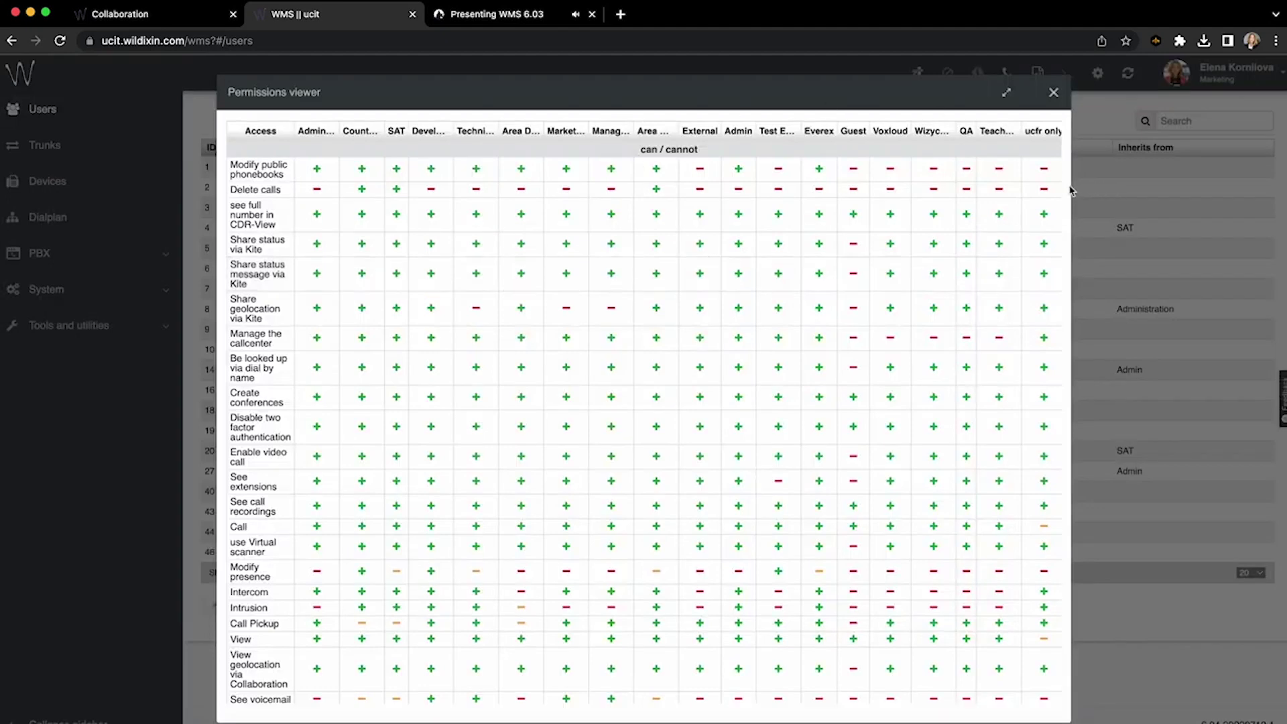
scroll(808, 241, "right", 2)
scroll(809, 241, "left", 2)
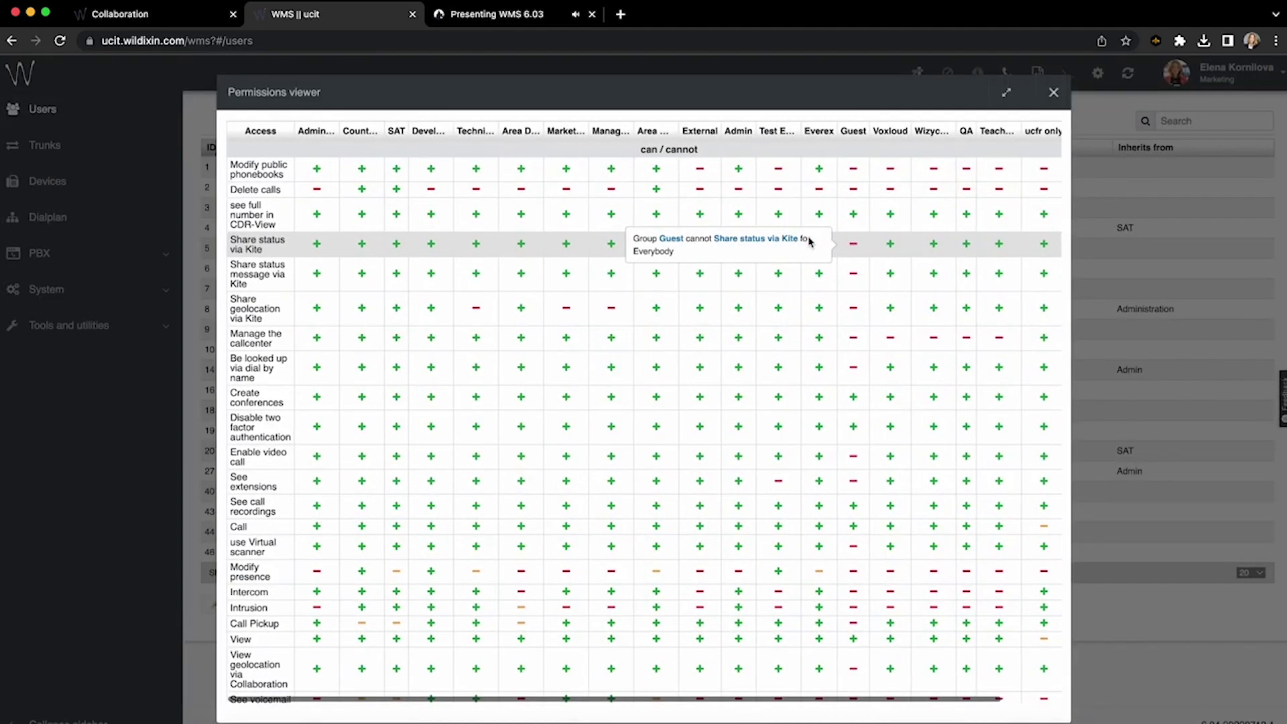
scroll(394, 349, "down", 10)
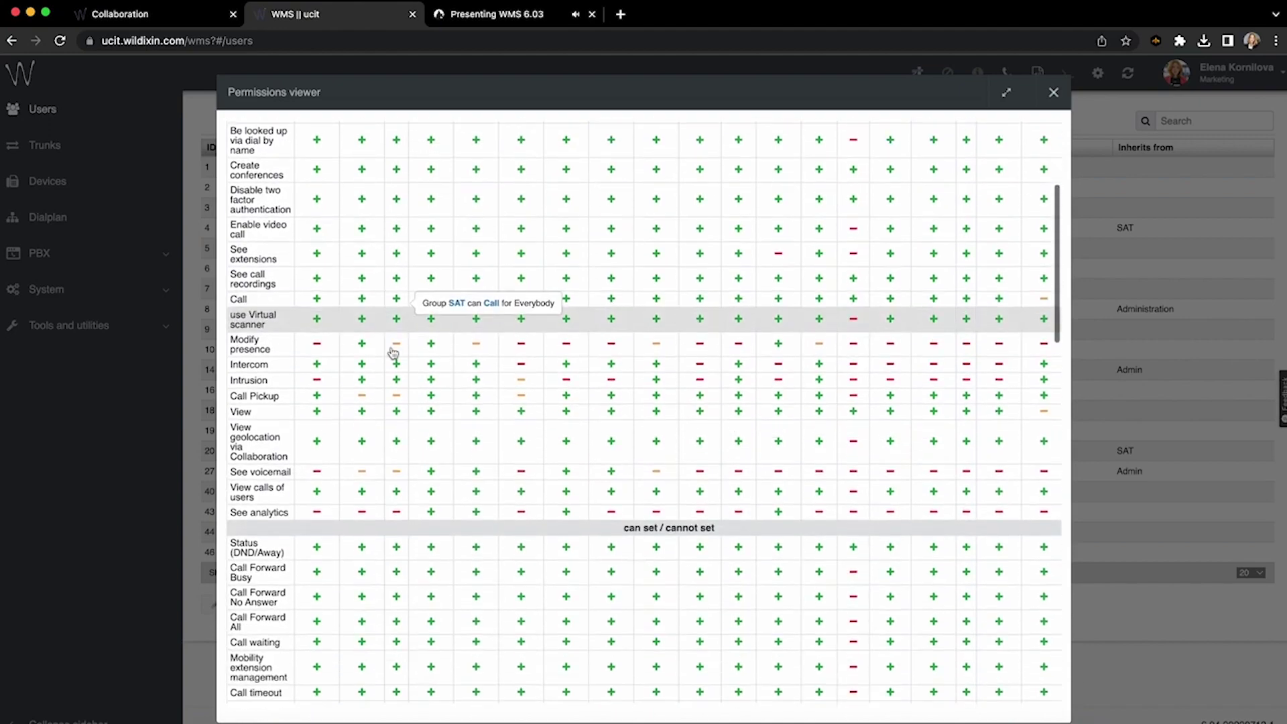
scroll(393, 349, "up", 3)
scroll(638, 287, "right", 2)
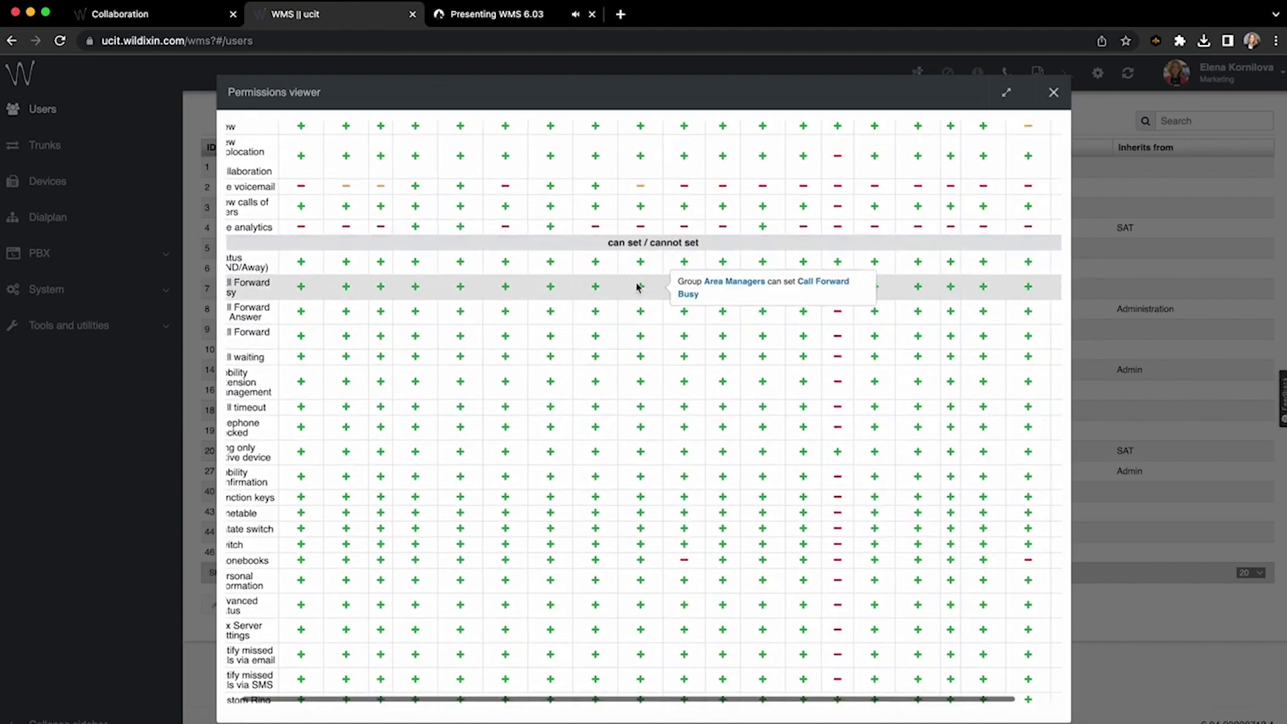
scroll(637, 289, "down", 2)
scroll(638, 288, "down", 5)
scroll(637, 288, "left", 2)
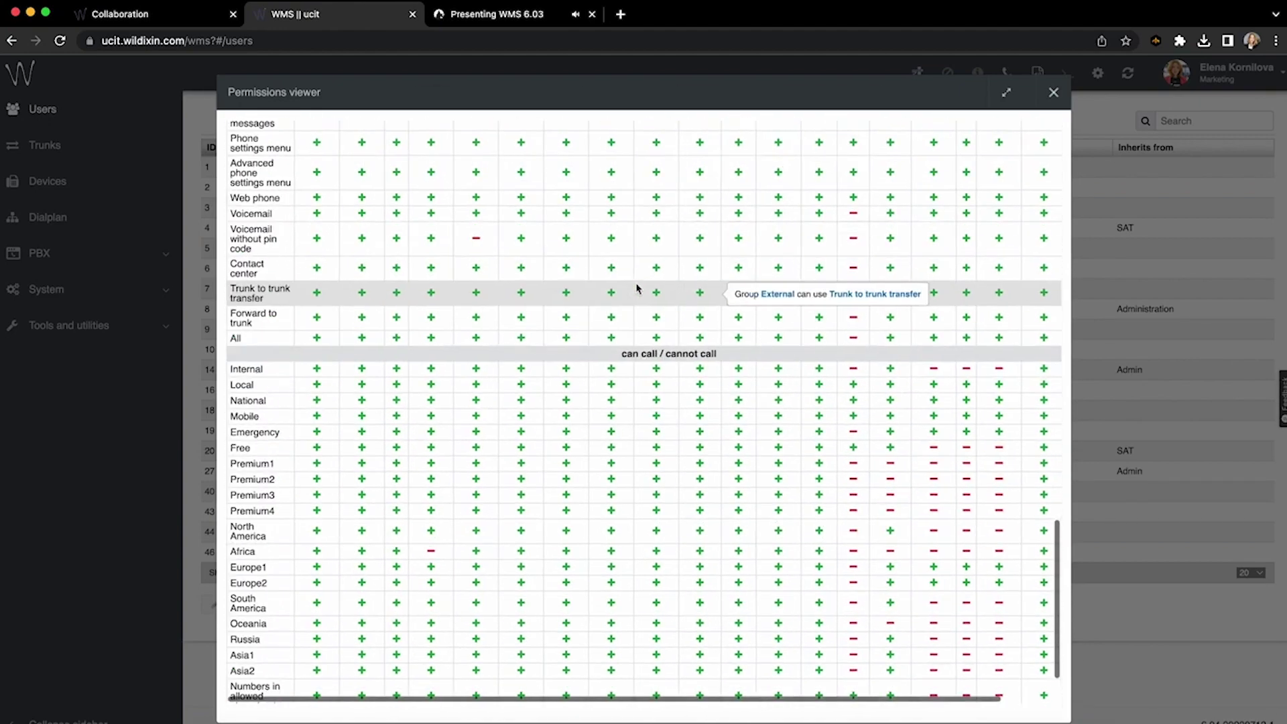
scroll(638, 289, "down", 1)
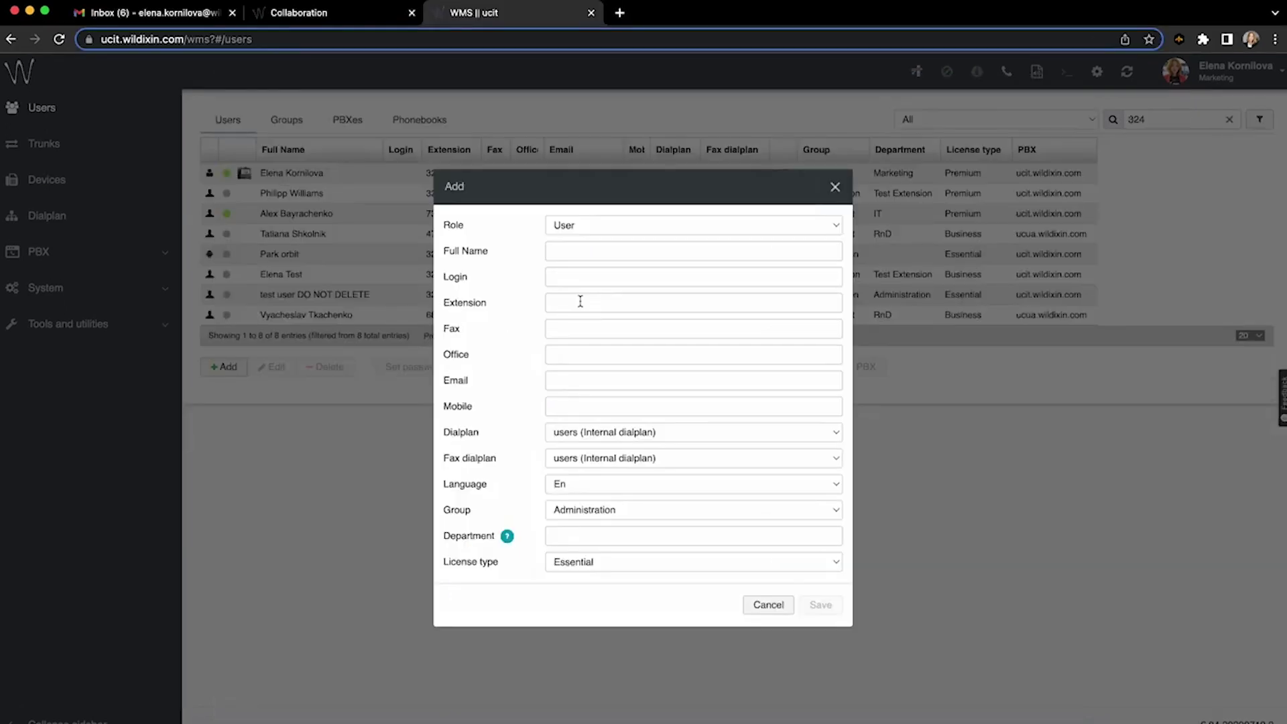
Enter extension 32456 and the new user's full name, then save the user.
left_click(580, 302)
type("32456")
left_click(598, 254)
type("Elena user")
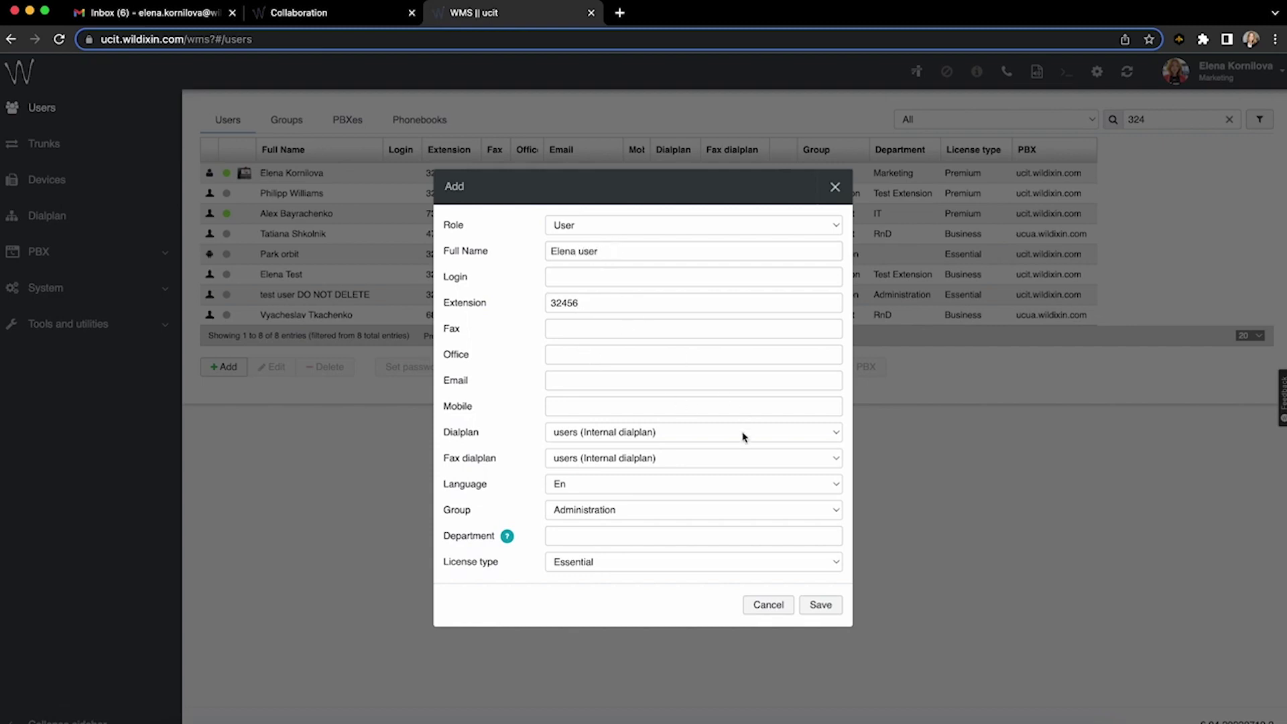
left_click(836, 607)
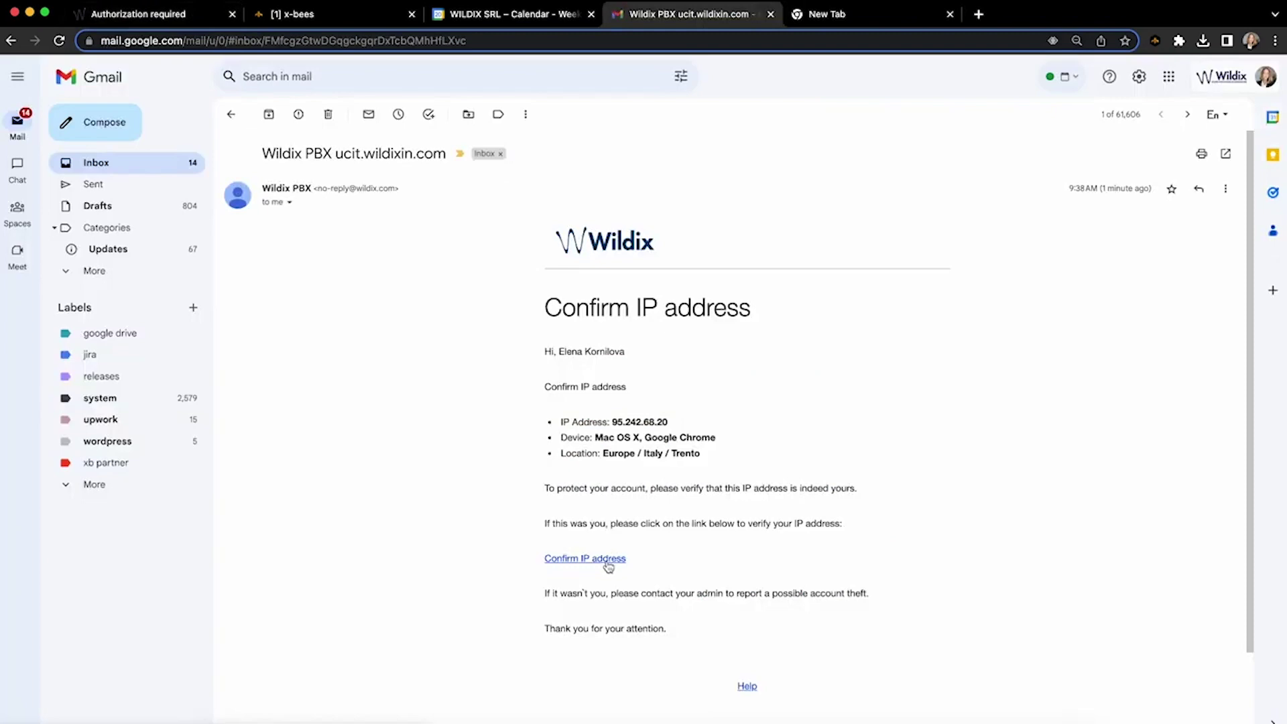
Confirm the new IP address through the email link and log back into Wildix Collaboration.
left_click(607, 560)
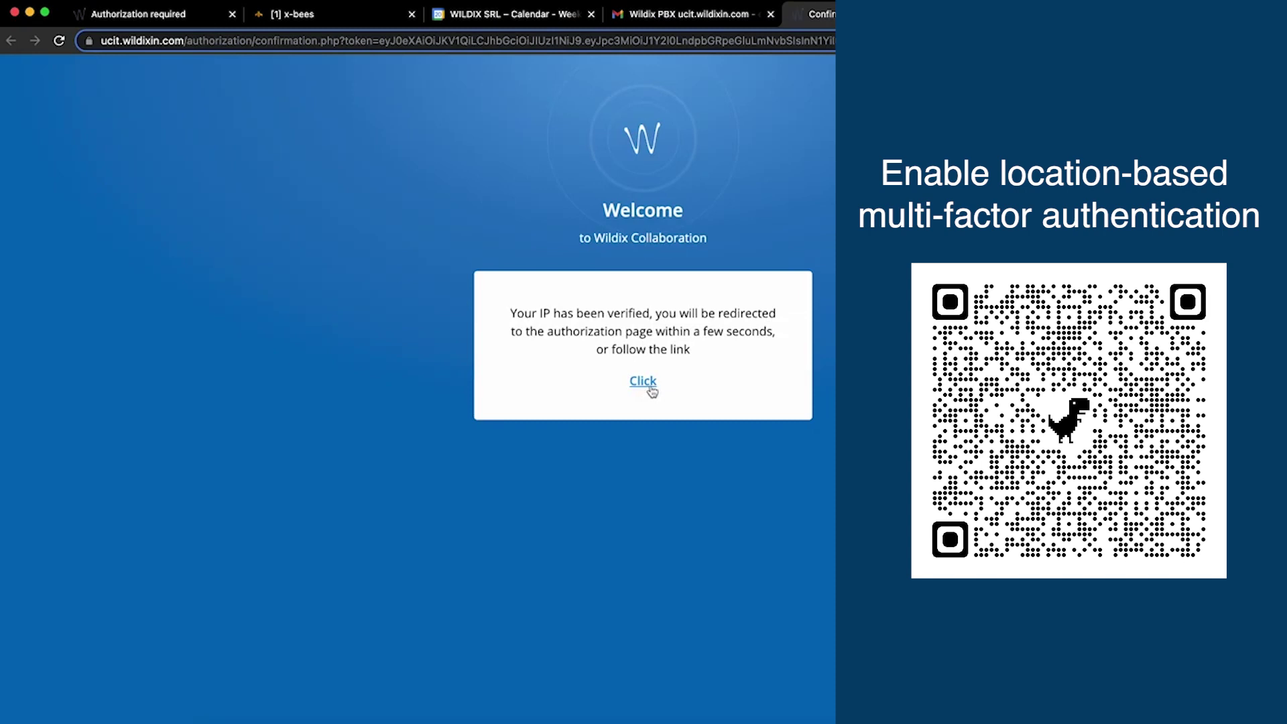
left_click(649, 385)
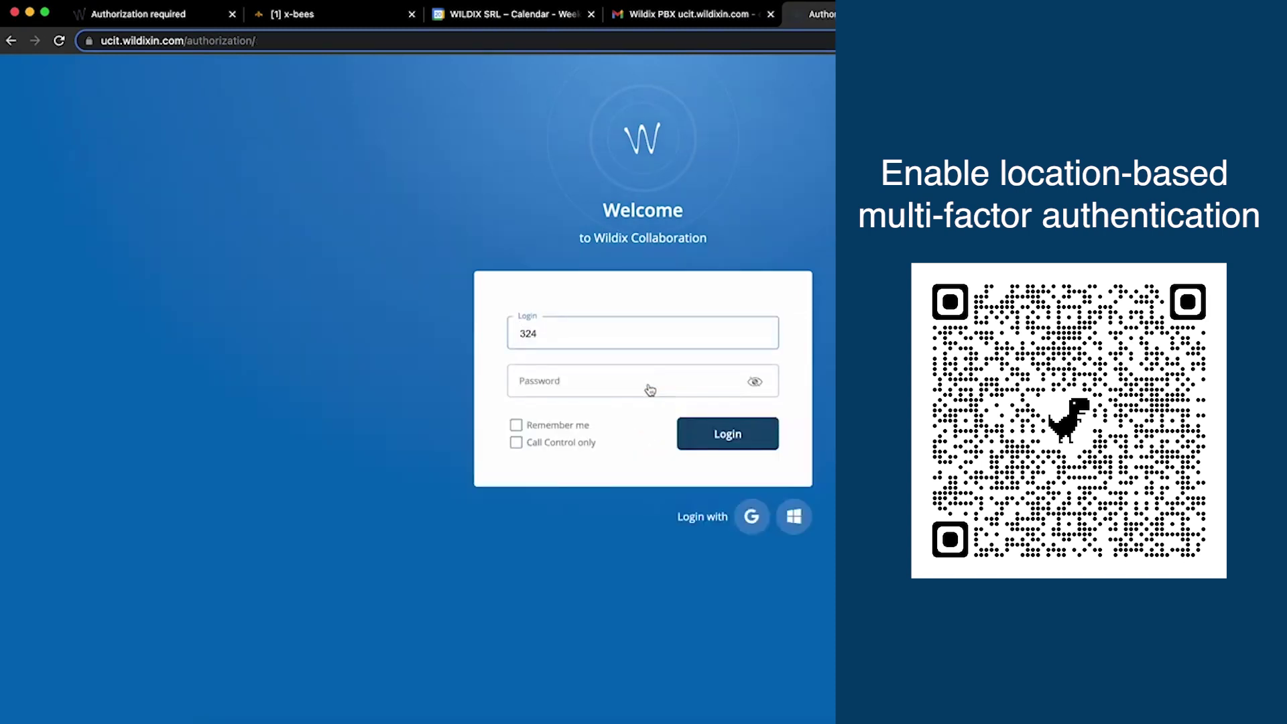
left_click(733, 450)
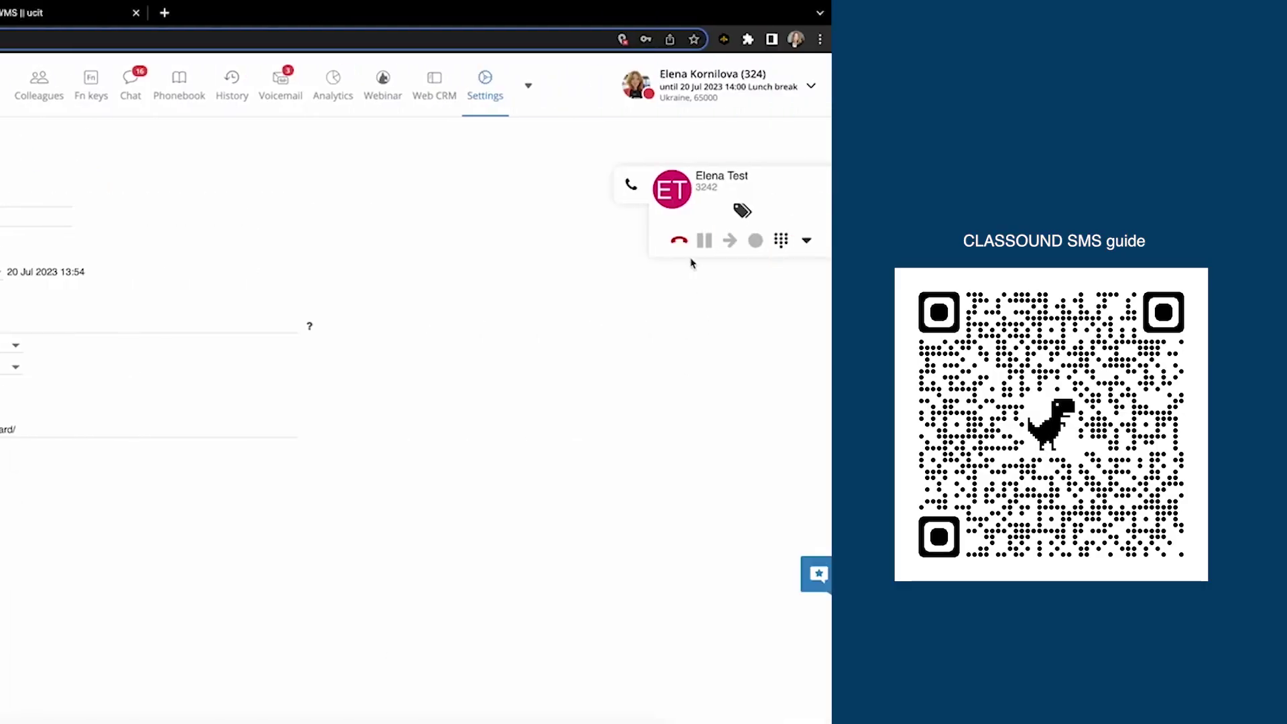
left_click(807, 240)
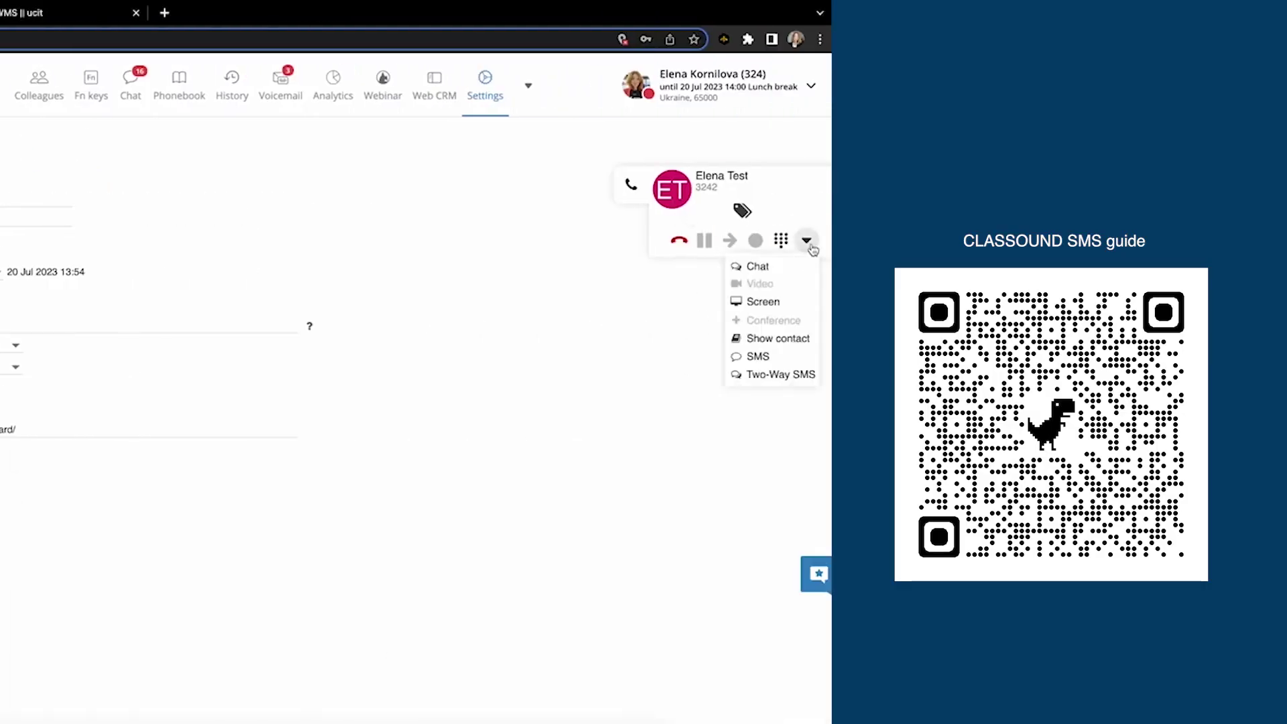
left_click(758, 357)
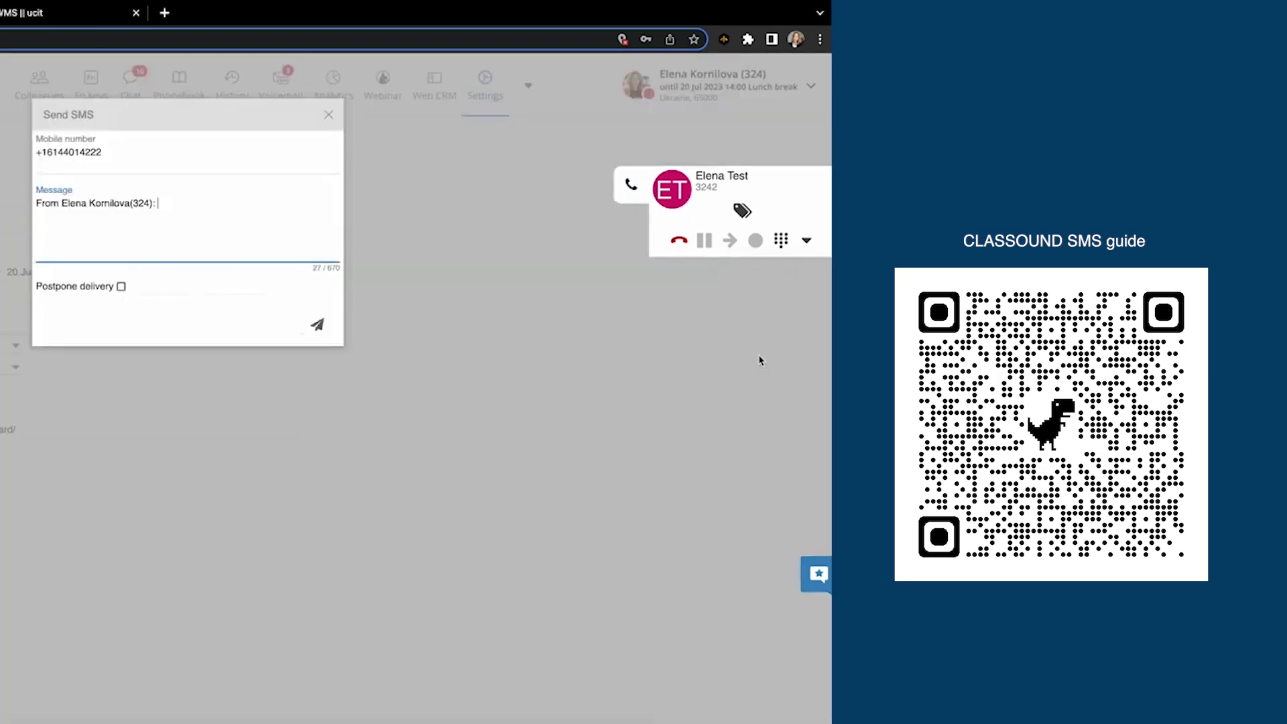
left_click(330, 115)
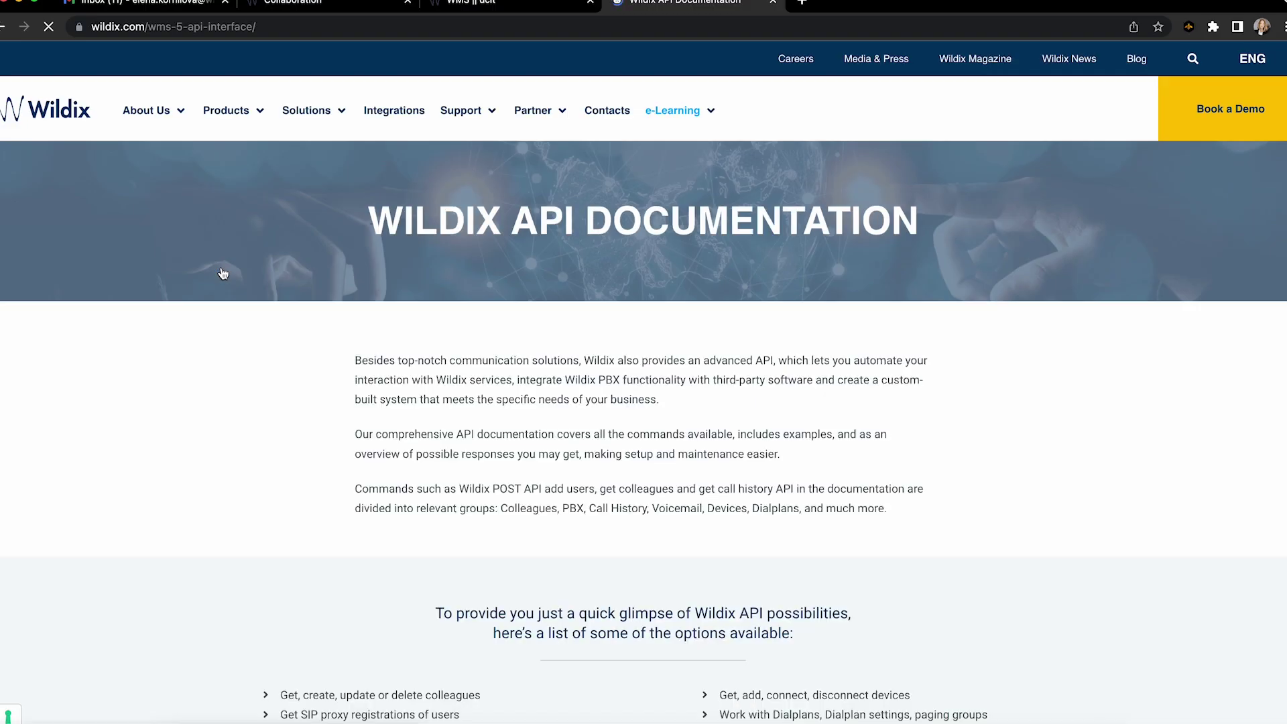
Step through the Video Conference endpoints: Get rooms, Create, Update, and Delete the room.
scroll(223, 273, "down", 10)
scroll(223, 273, "down", 2)
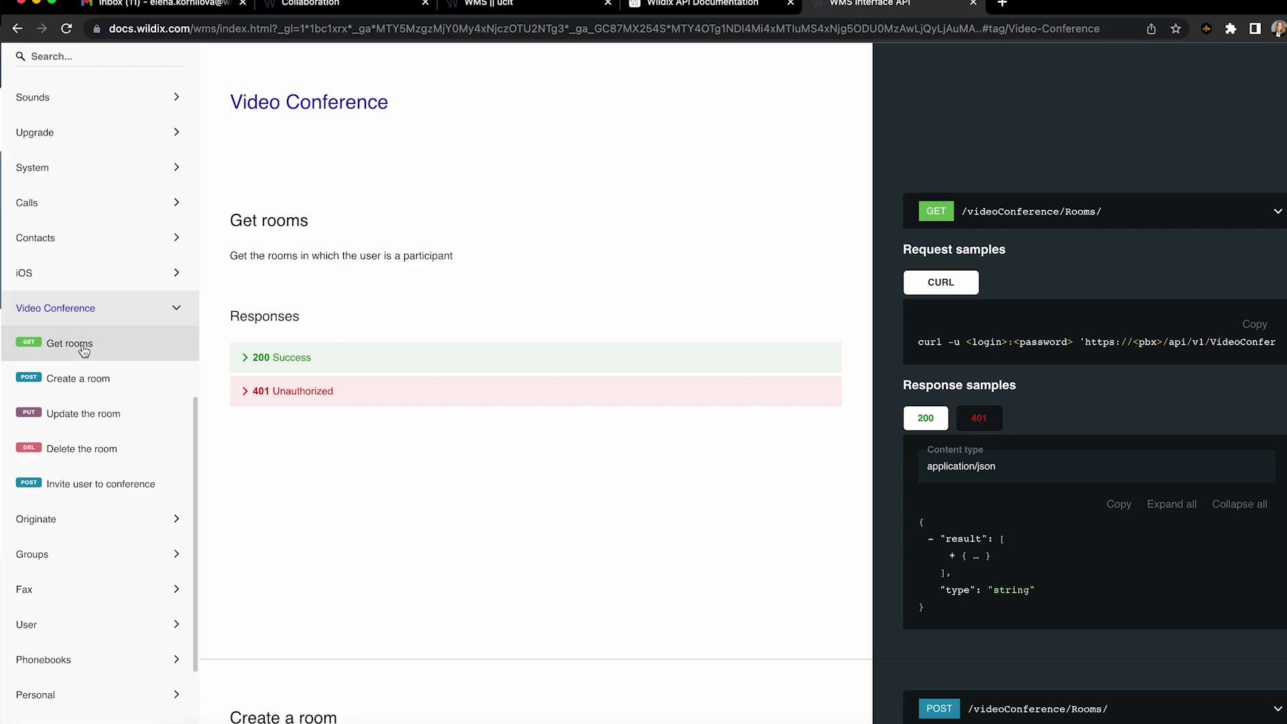
left_click(85, 344)
left_click(82, 378)
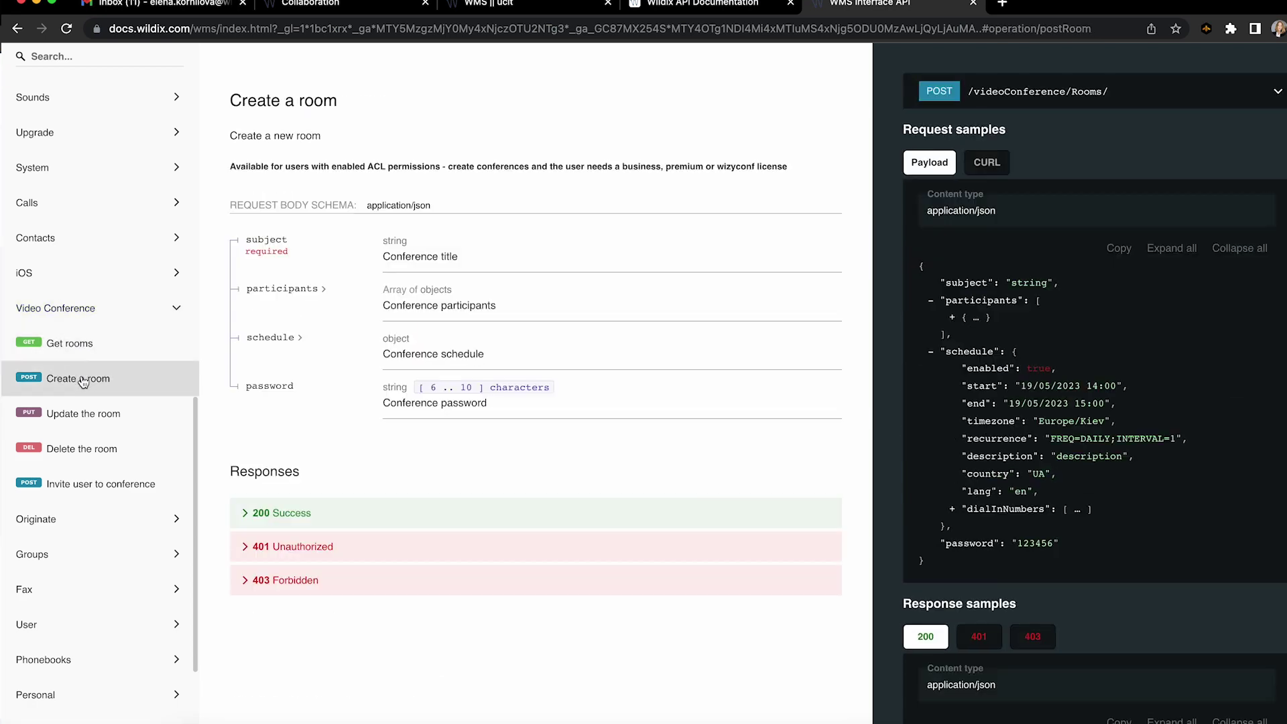
left_click(80, 416)
left_click(79, 448)
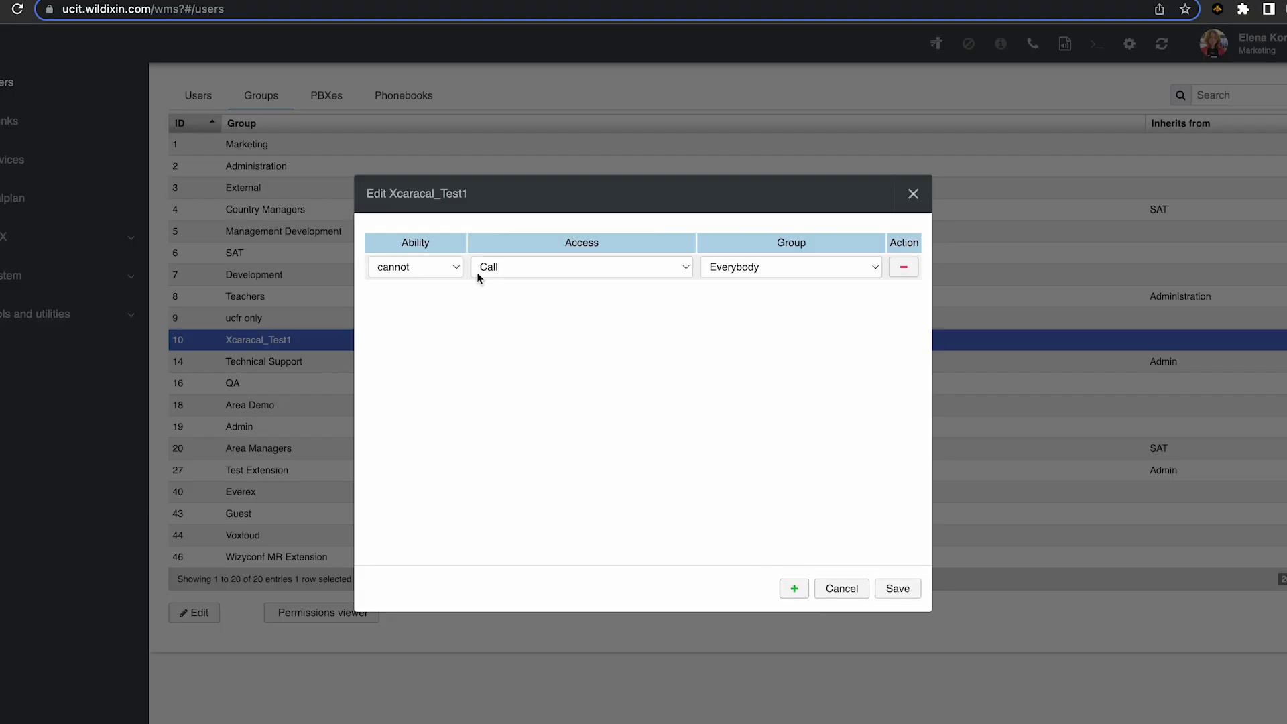
Add a 'can use' x-caracal permission rule to the Xcaracal_Test1 group.
left_click(452, 270)
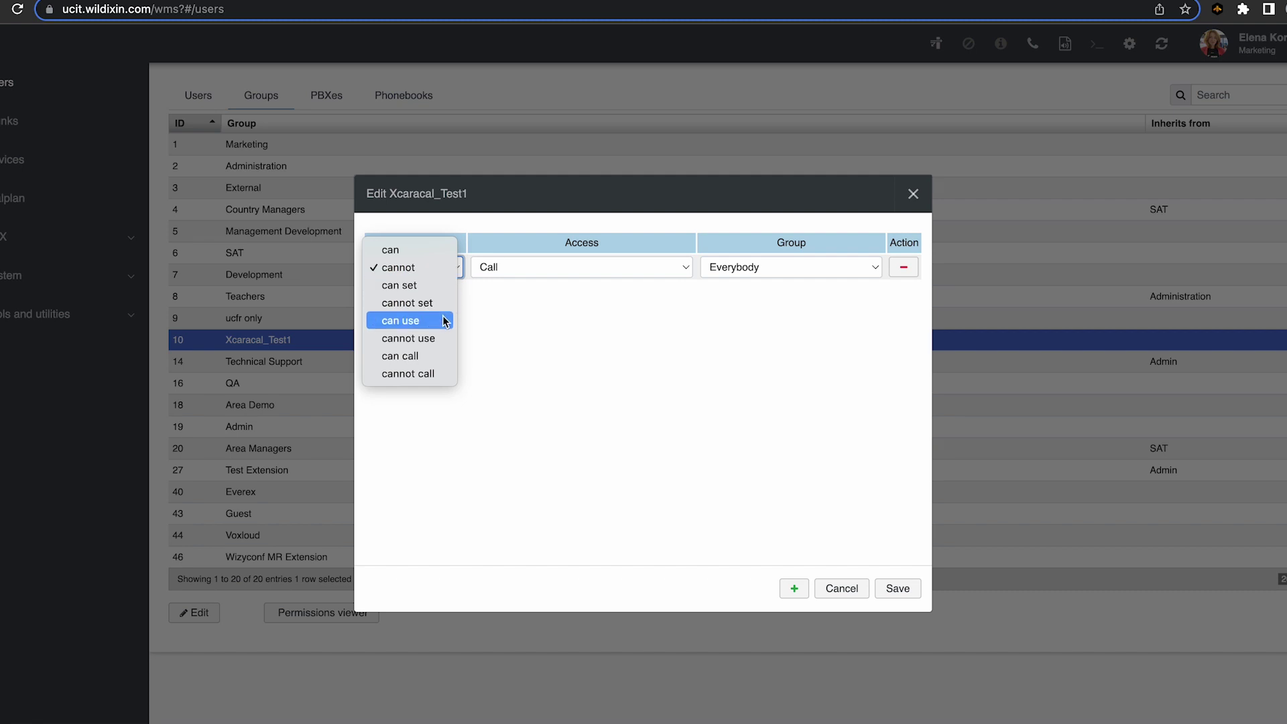
left_click(416, 321)
left_click(529, 271)
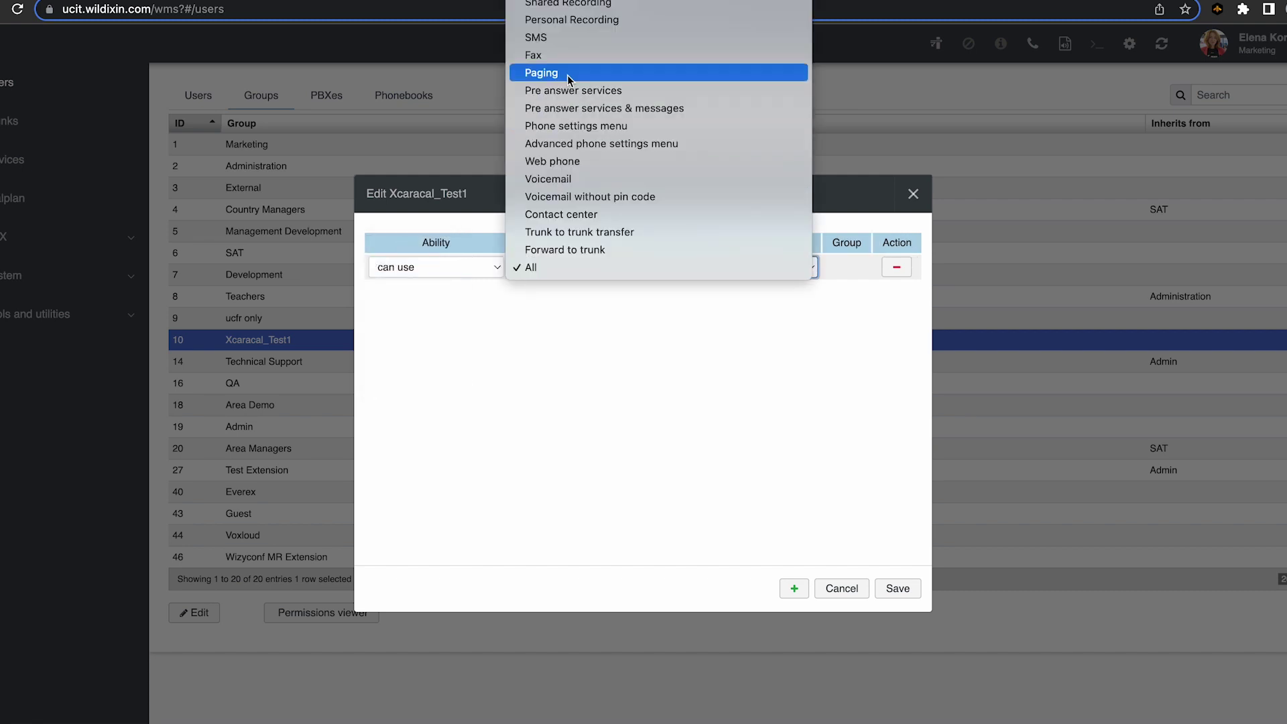
scroll(569, 80, "up", 3)
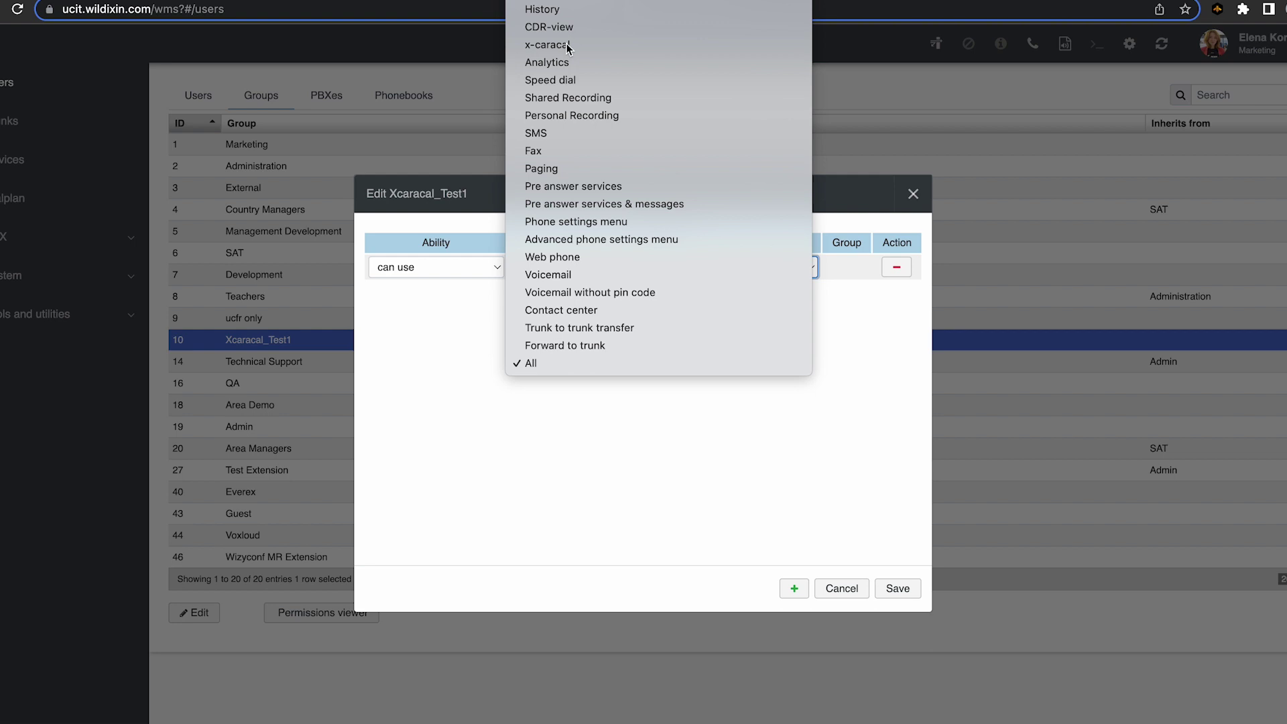
left_click(567, 46)
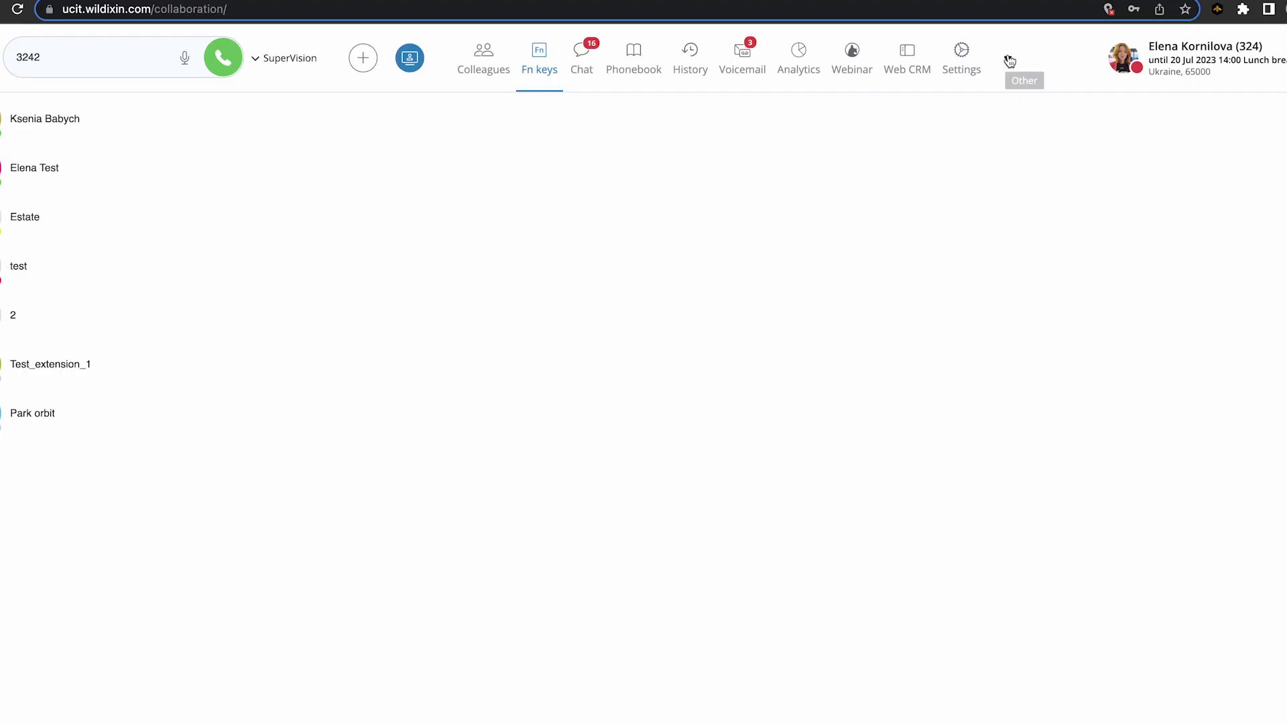
Open the Other dropdown in the top bar to reveal x-caracal.
left_click(1007, 58)
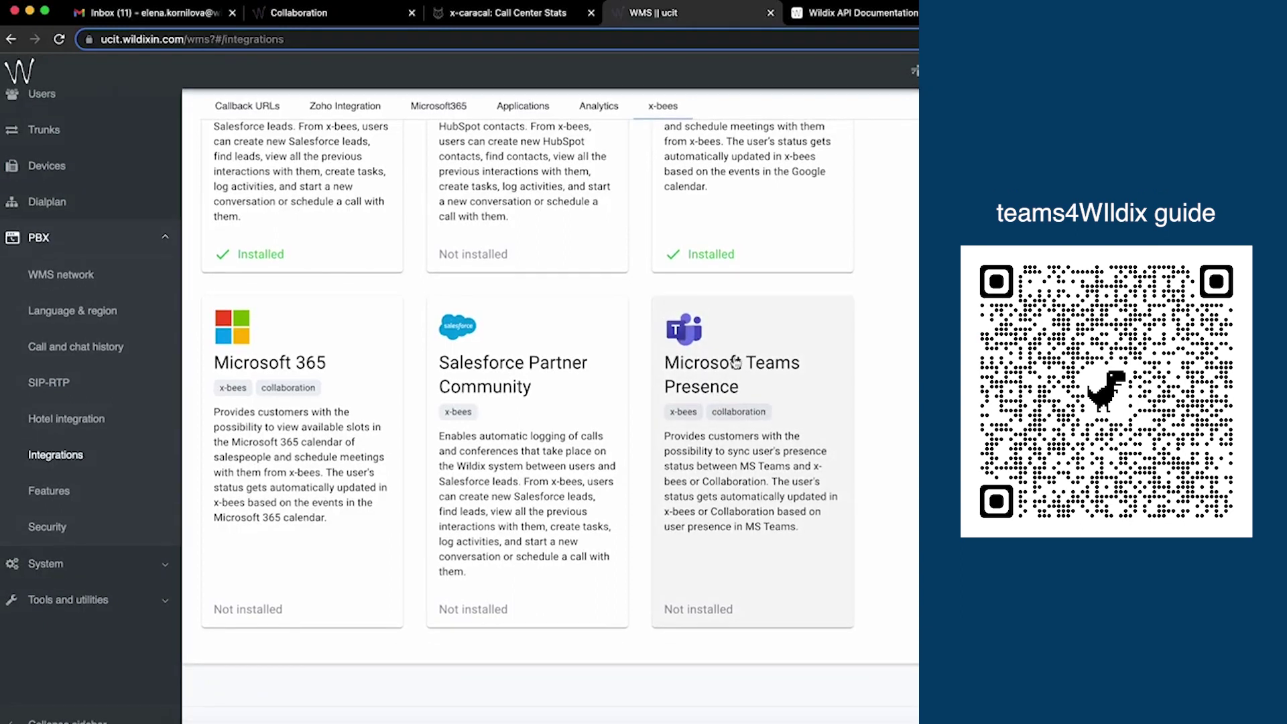
Open the Microsoft Teams Presence card in PBX > Integrations.
left_click(726, 370)
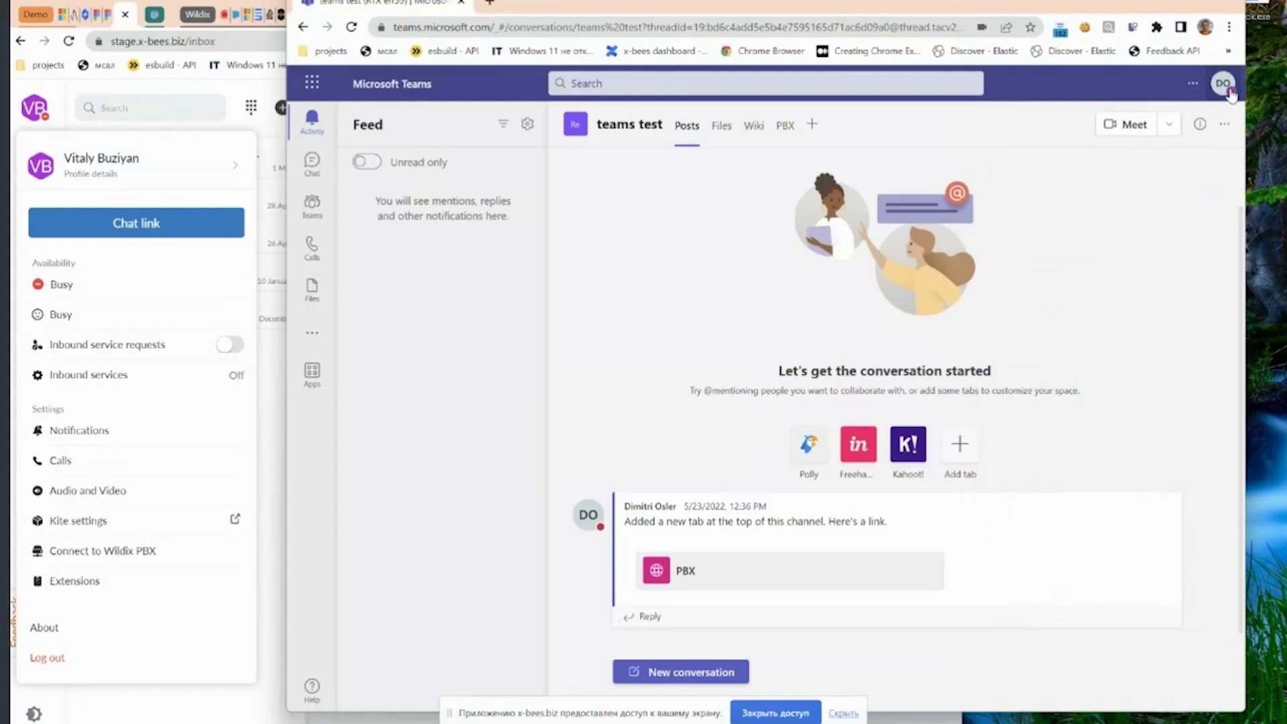
Set the Teams status to Be right back from the profile menu.
left_click(1235, 74)
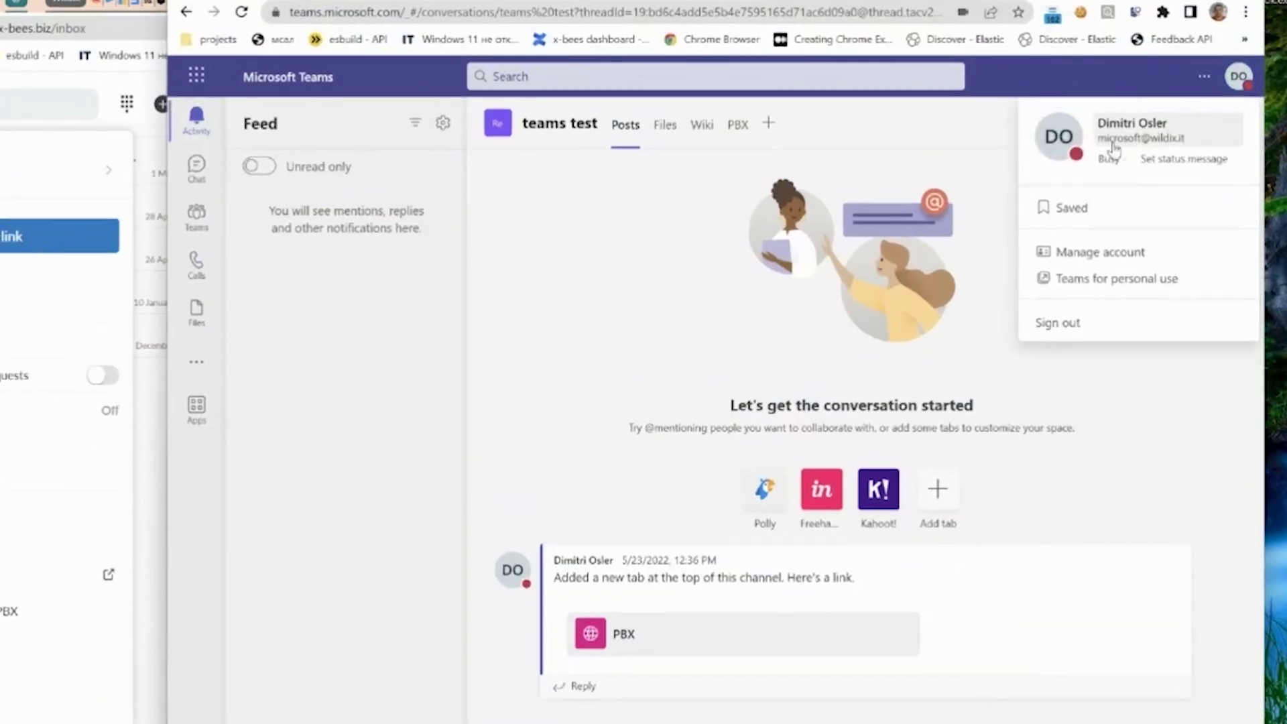
left_click(1069, 158)
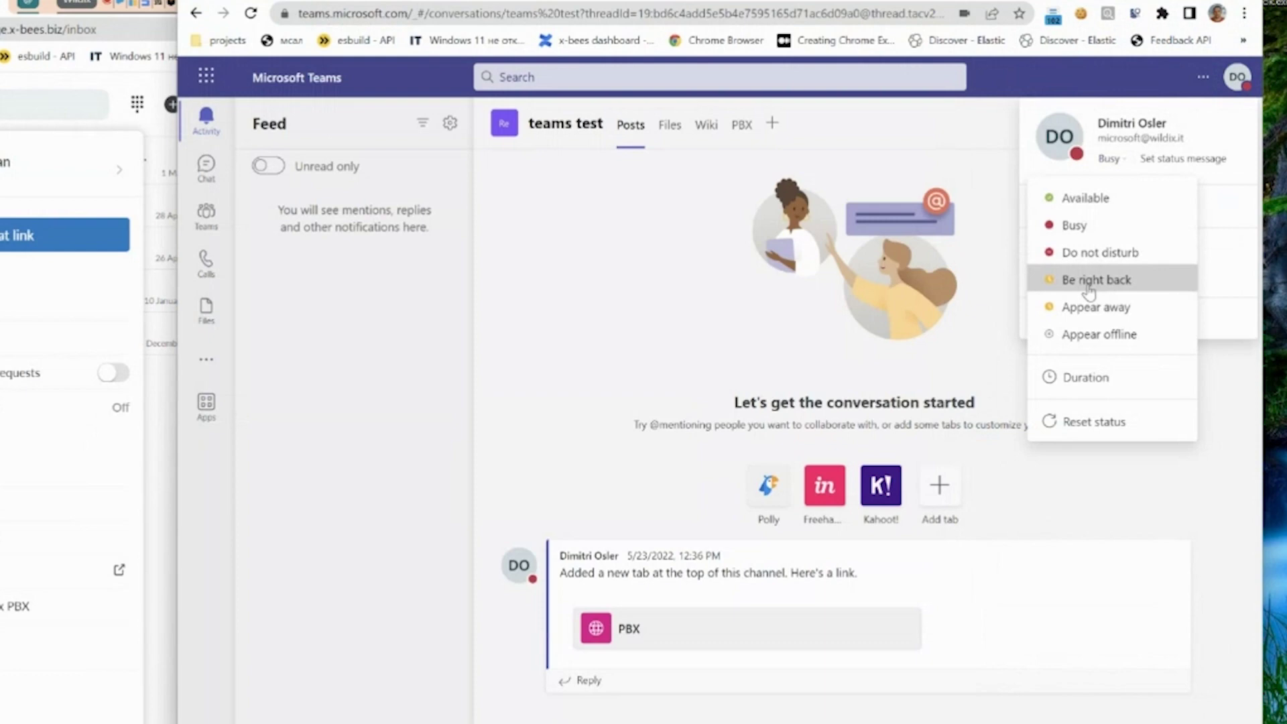
left_click(1087, 299)
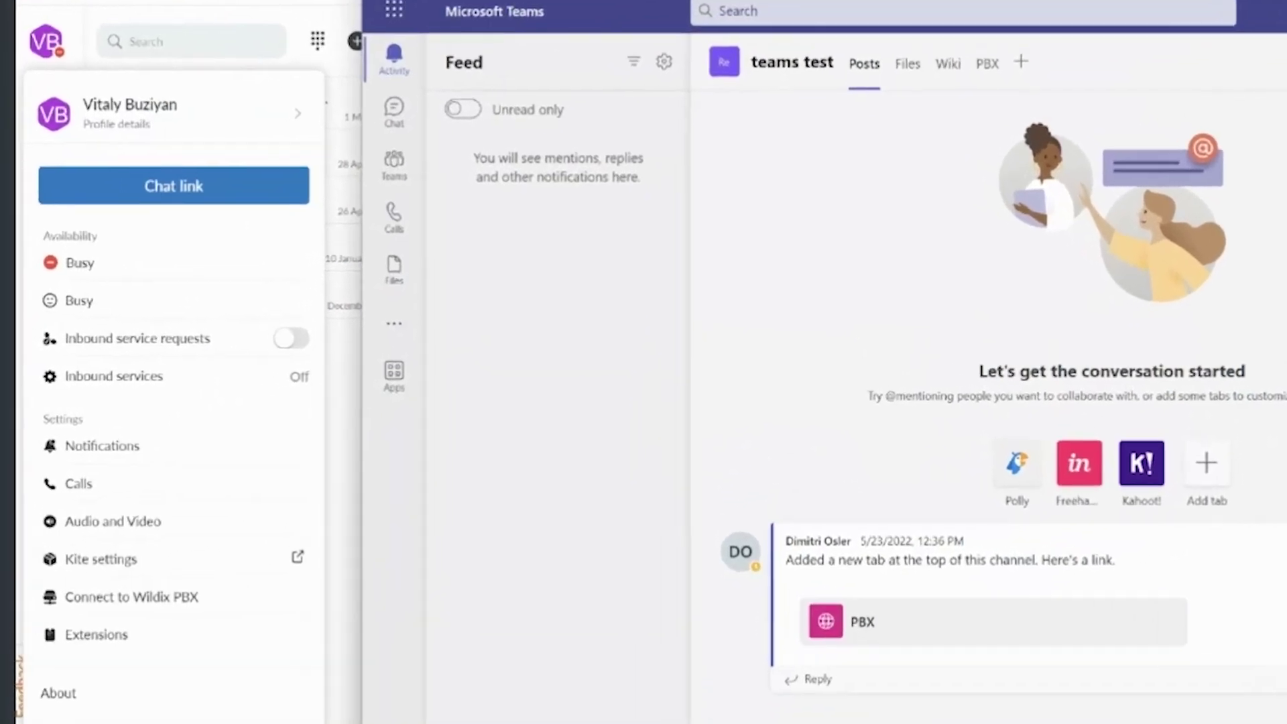